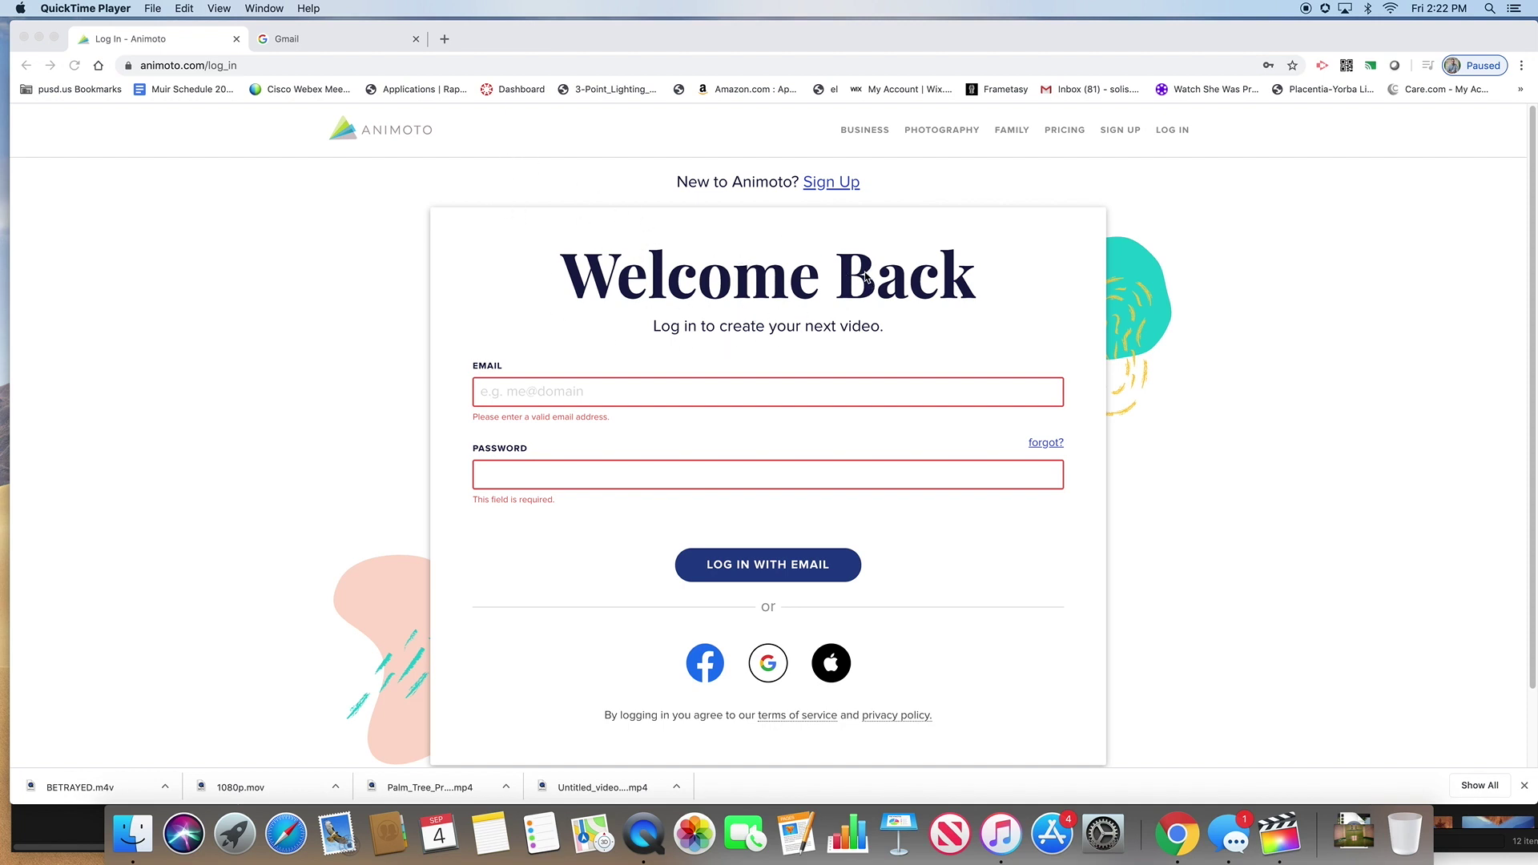
Try the email login field and dismiss its saved login suggestions.
{"action": "left_click", "coordinate": [626, 387]}
{"action": "left_click", "coordinate": [617, 389]}
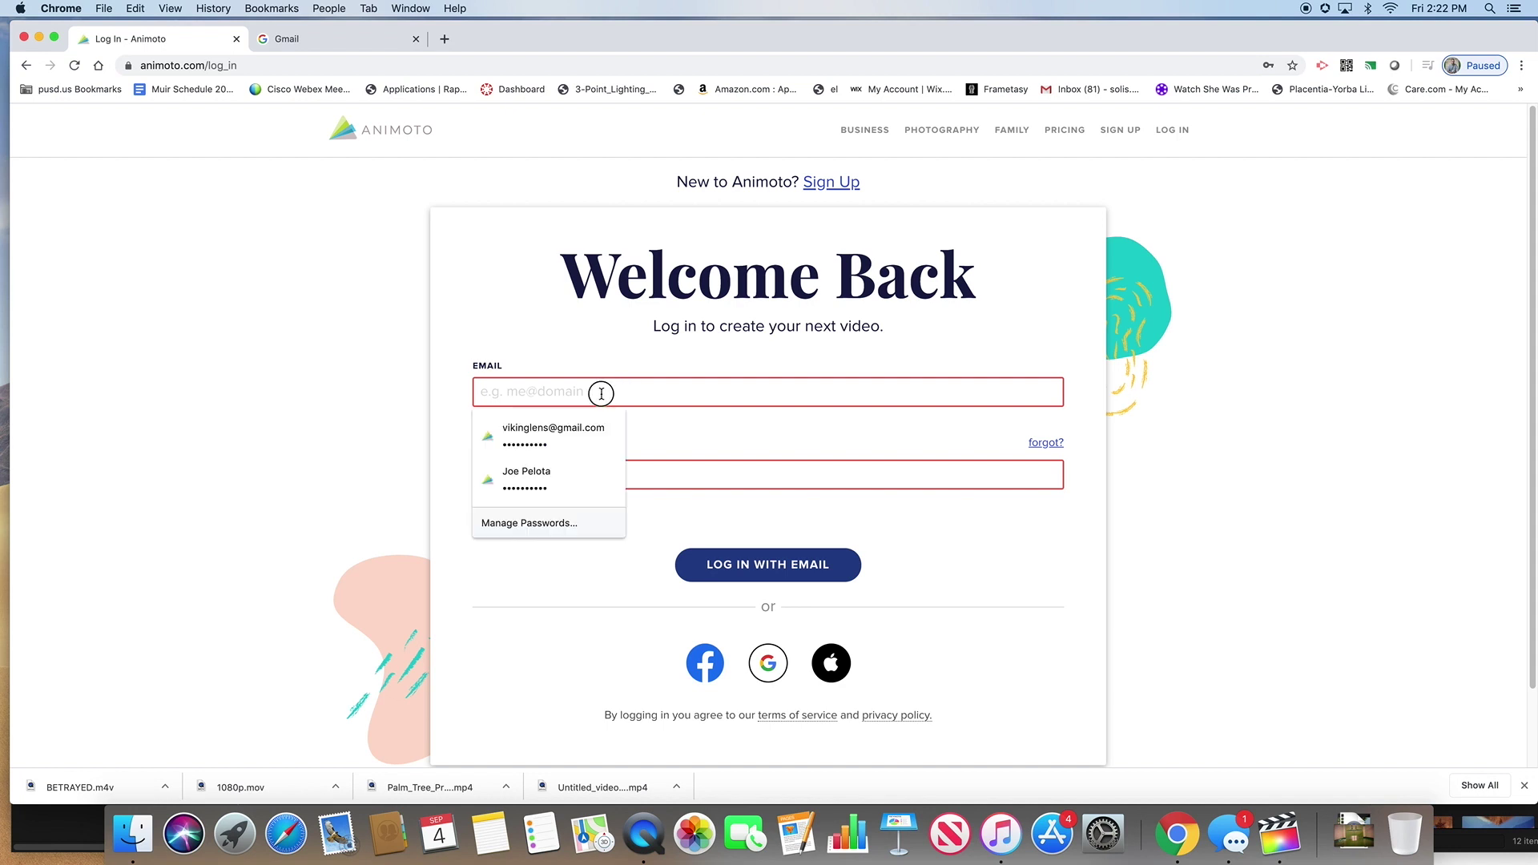
{"action": "left_click", "coordinate": [927, 629]}
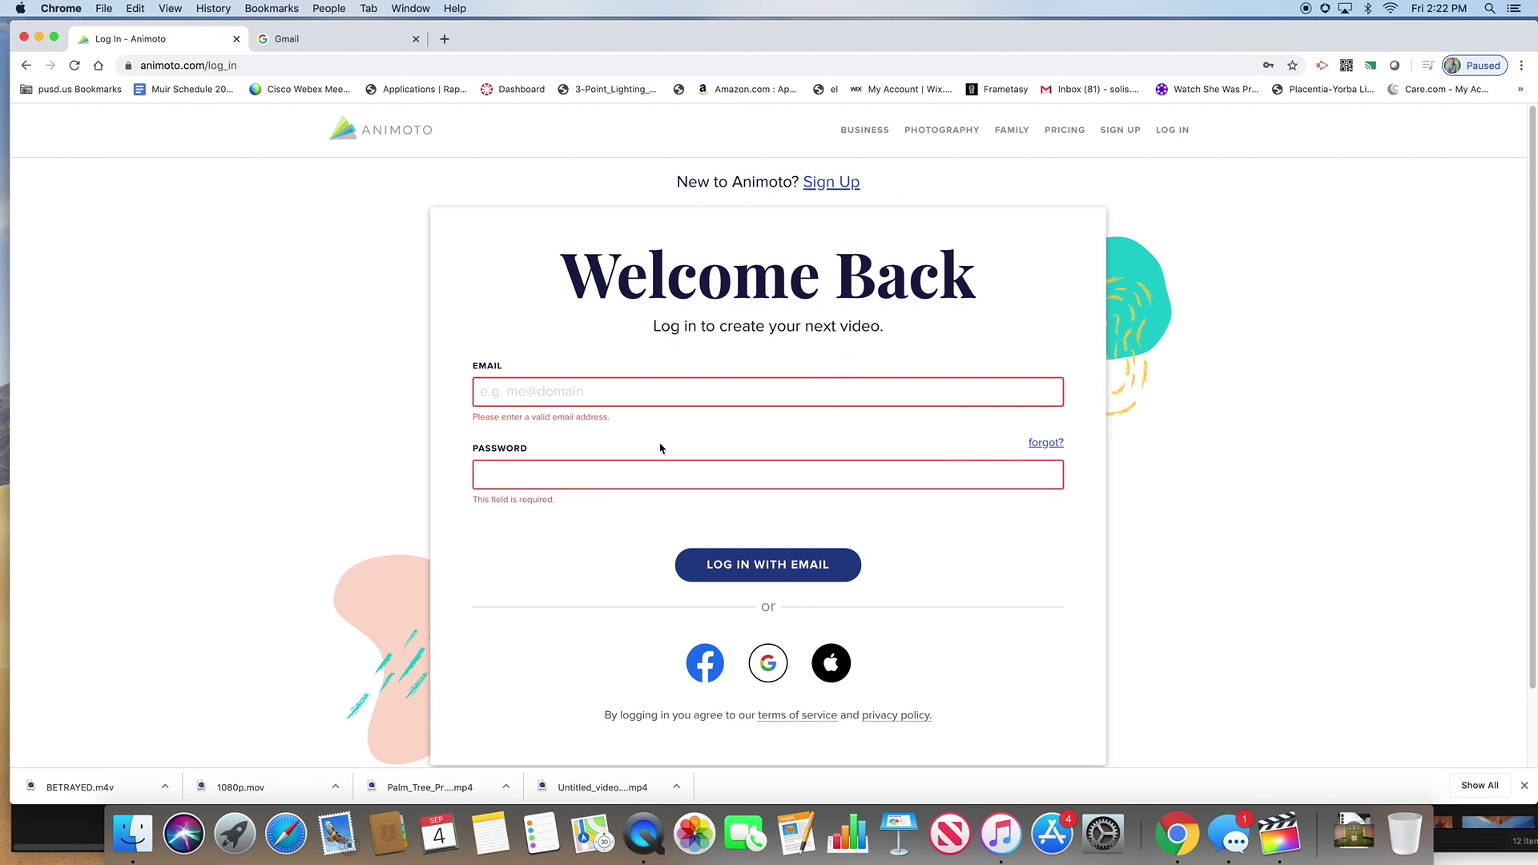
Sign in with Google by choosing the account and entering its password.
{"action": "left_click", "coordinate": [766, 673]}
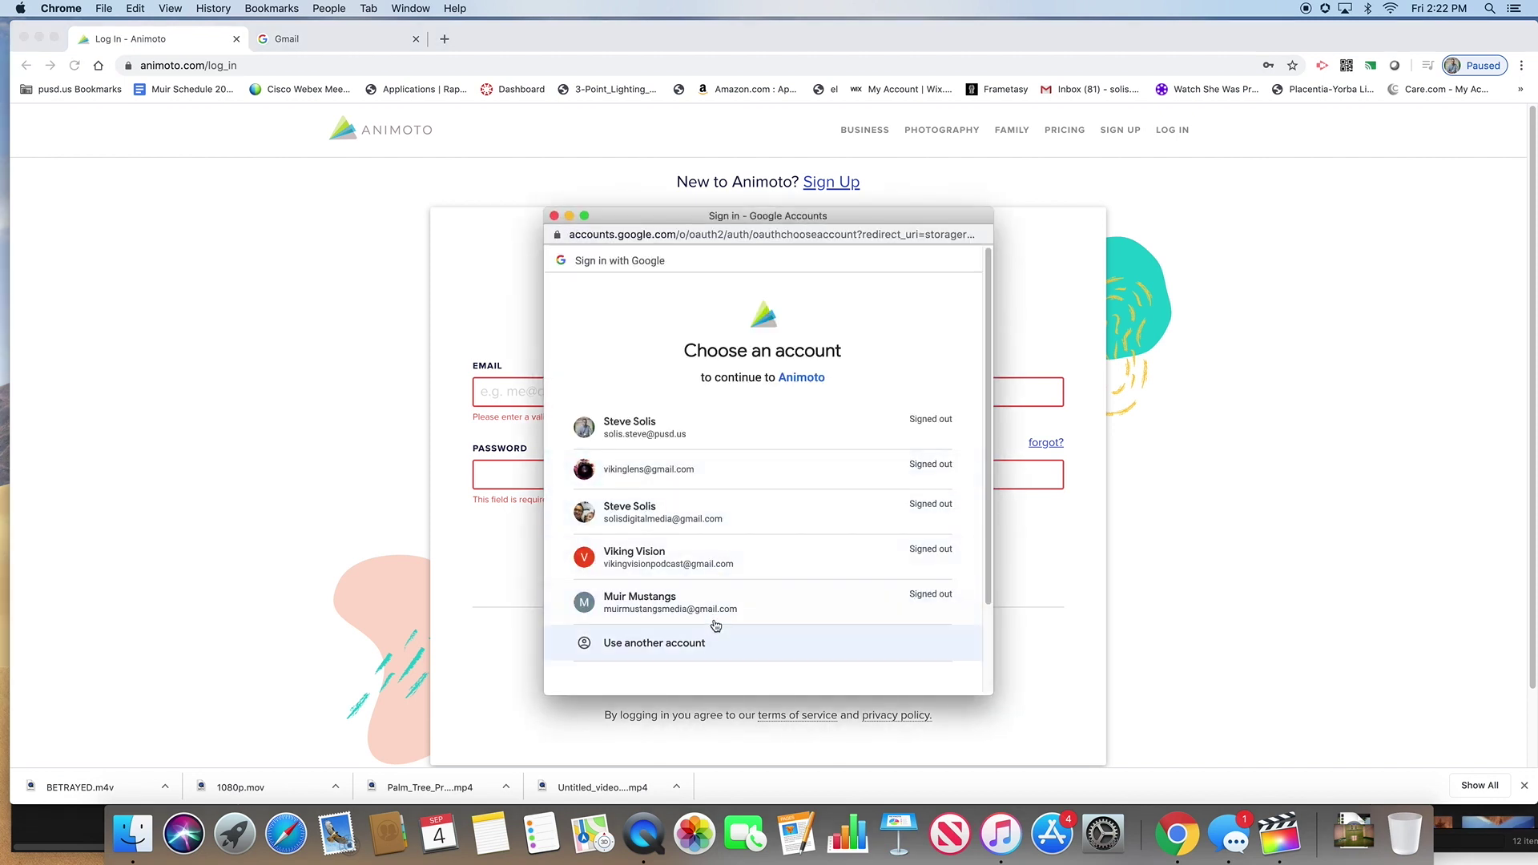
{"action": "left_click", "coordinate": [709, 614]}
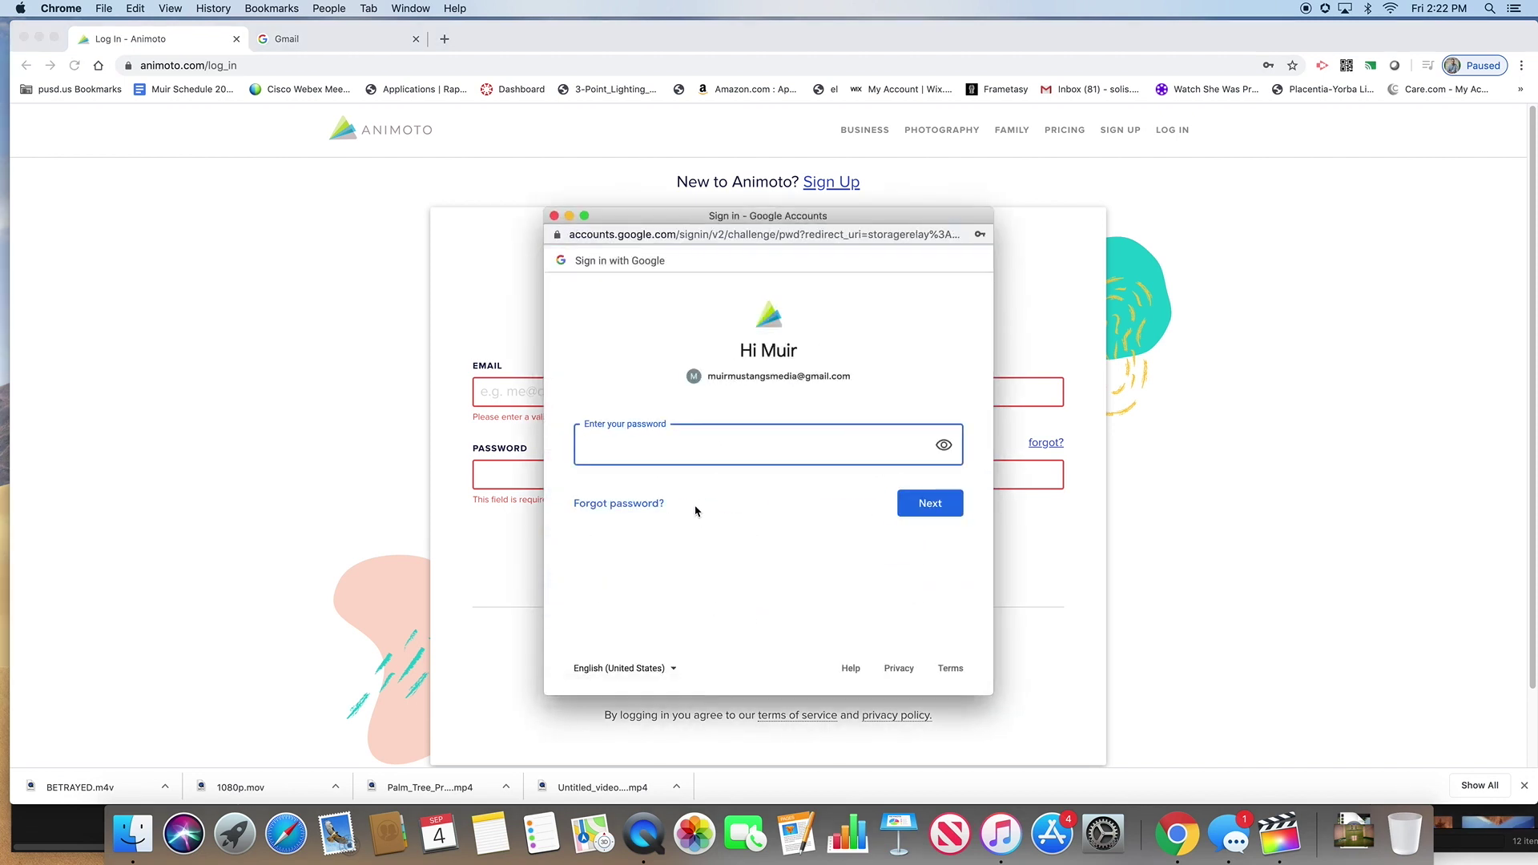
{"action": "left_click", "coordinate": [691, 441]}
{"action": "type", "text": "••"}
{"action": "left_click", "coordinate": [920, 504]}
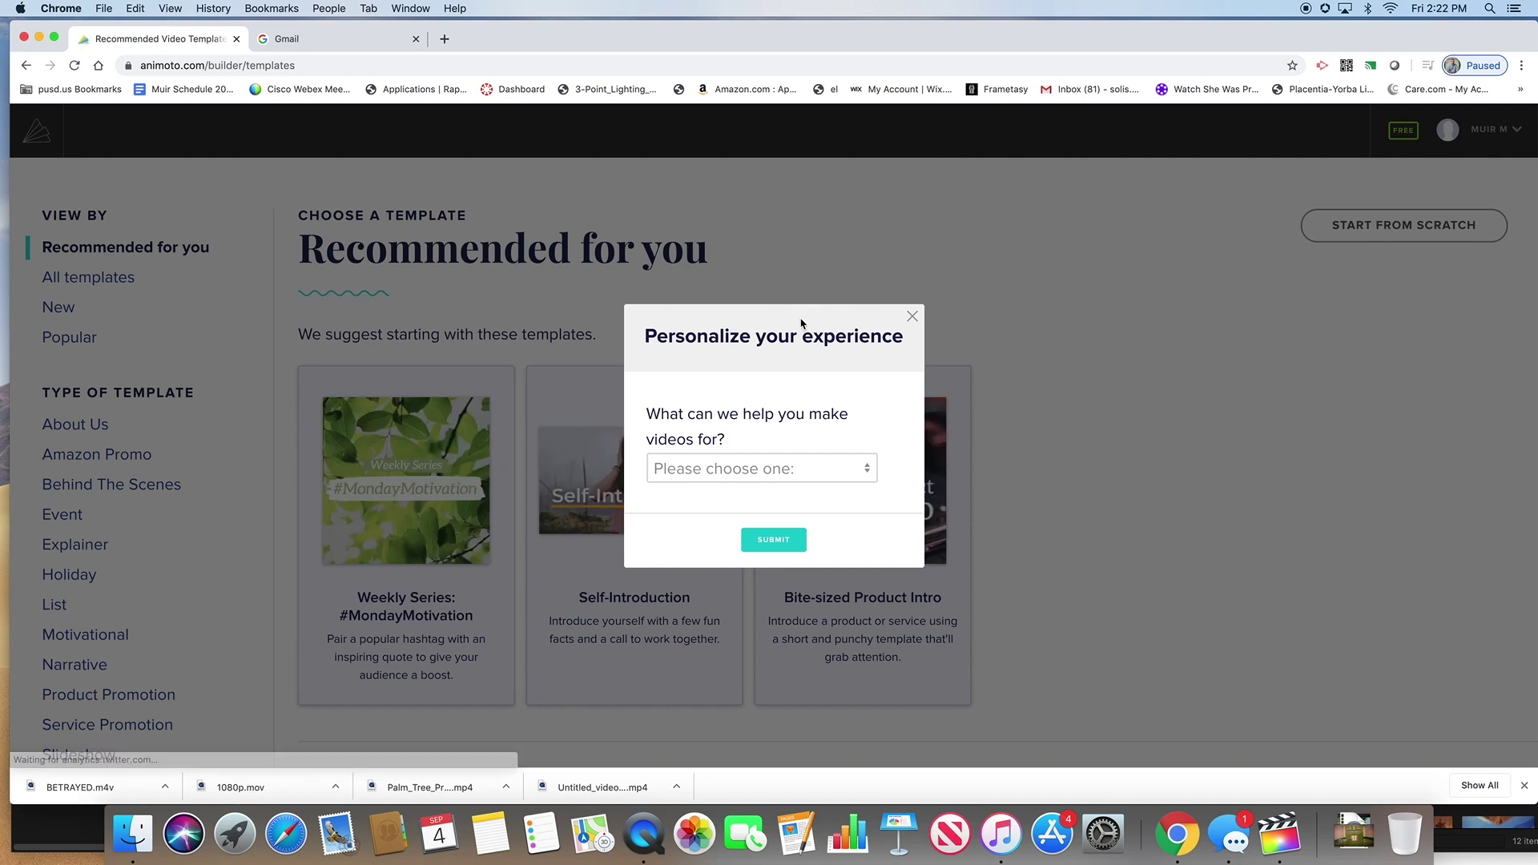
Answer the video-purpose question with Education and submit it.
{"action": "left_click", "coordinate": [851, 471]}
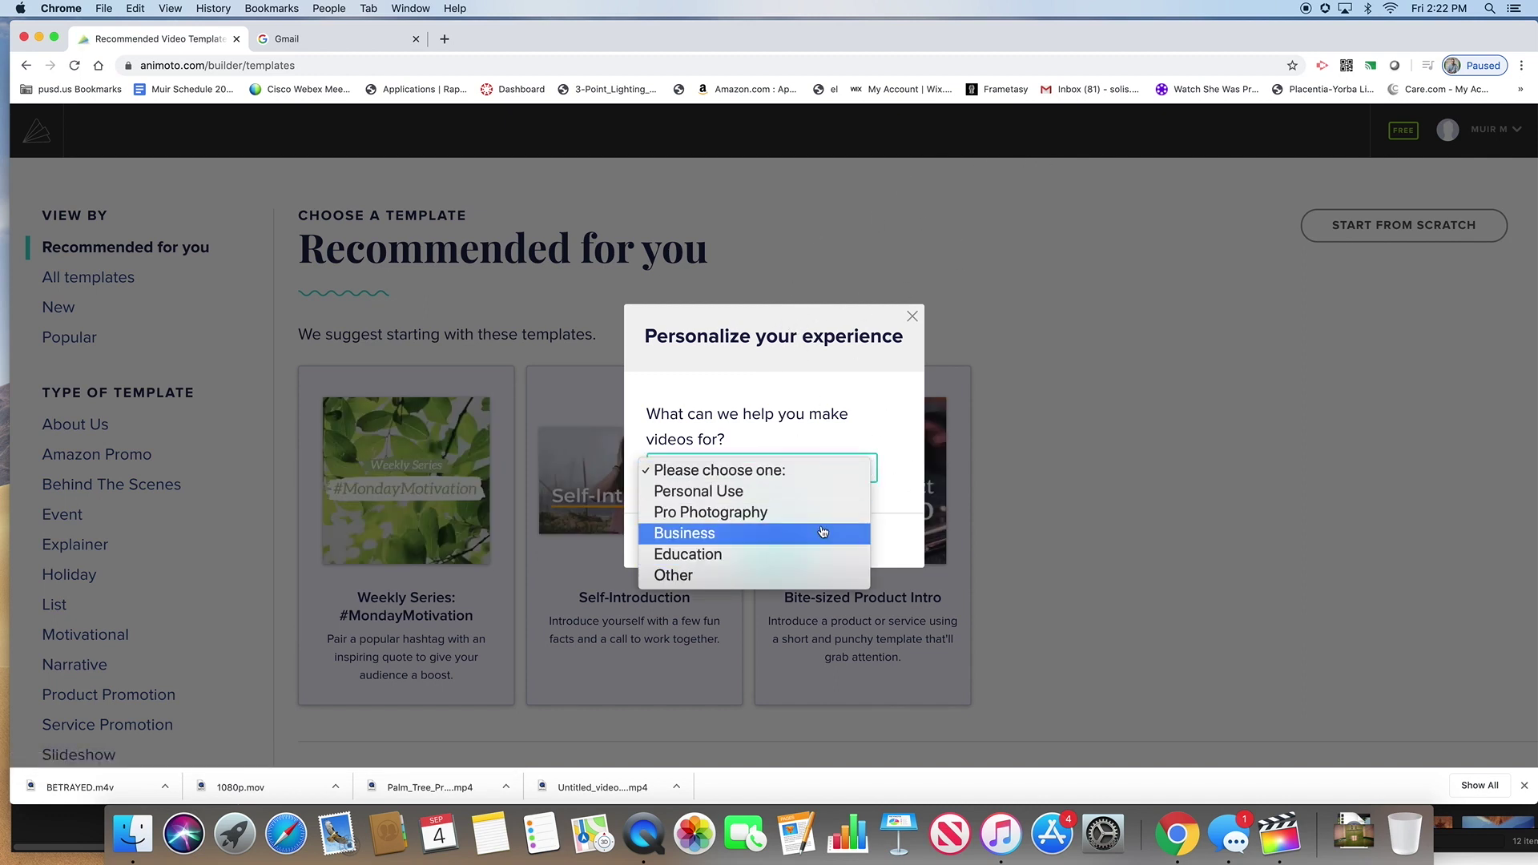
{"action": "left_click", "coordinate": [818, 552]}
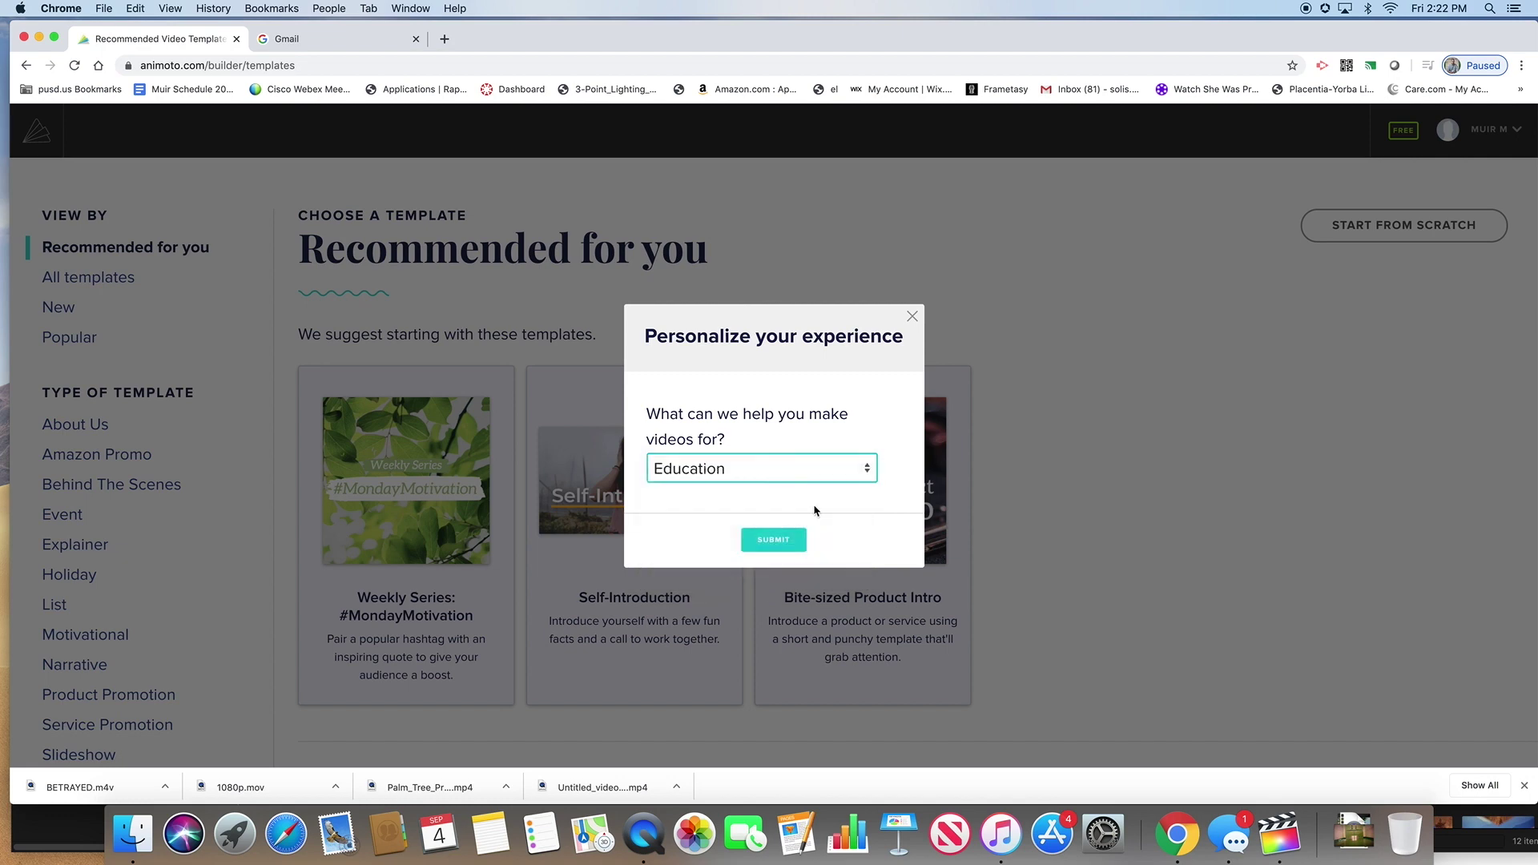
{"action": "left_click", "coordinate": [776, 542]}
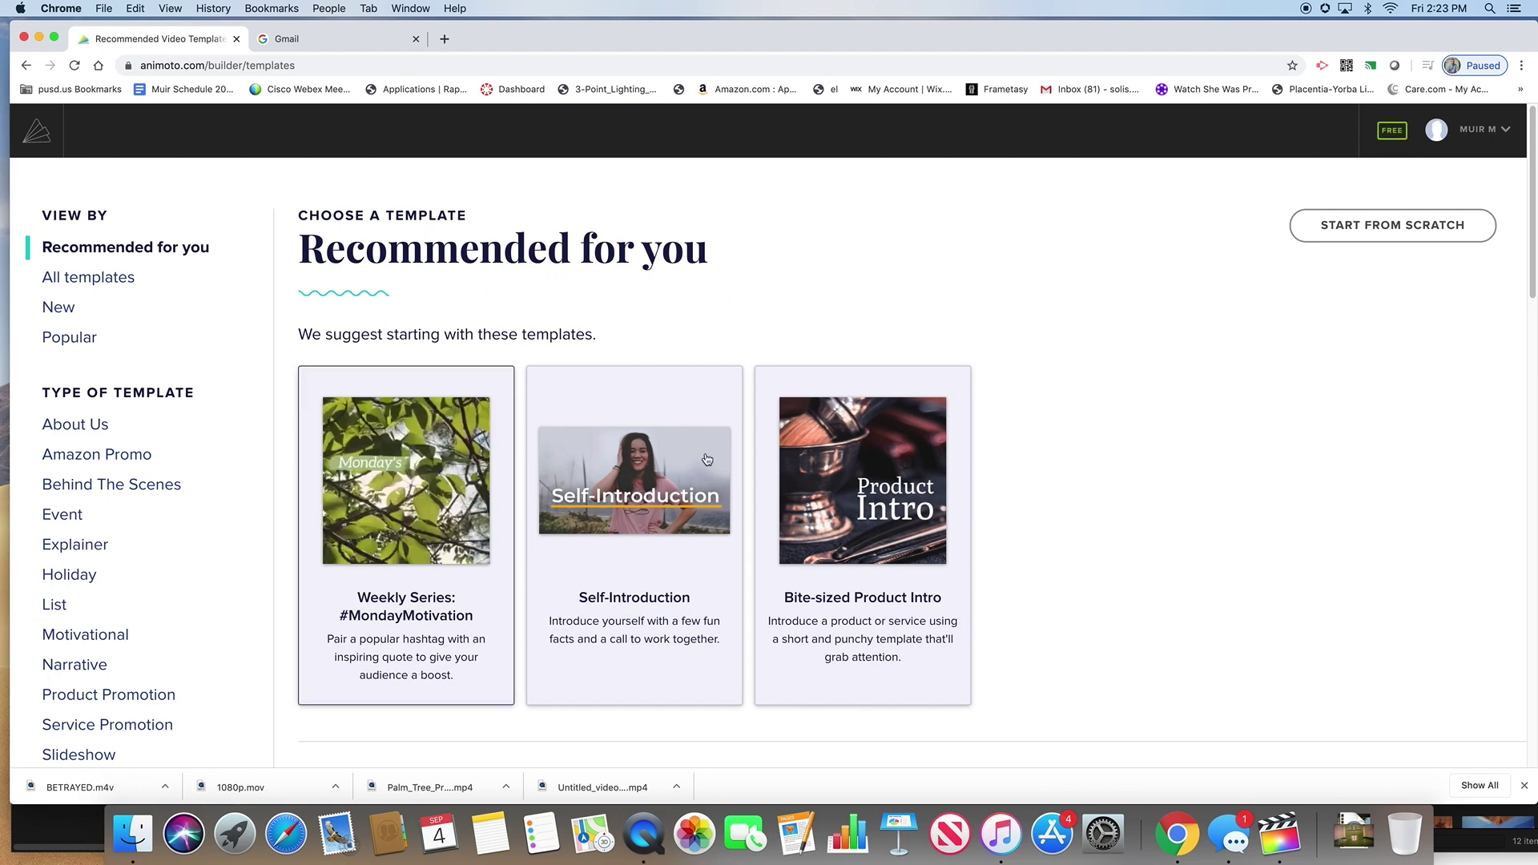
Browse the template gallery, filtering by New and then Popular.
{"action": "scroll", "coordinate": [1127, 492], "scroll_direction": "down", "scroll_amount": 5}
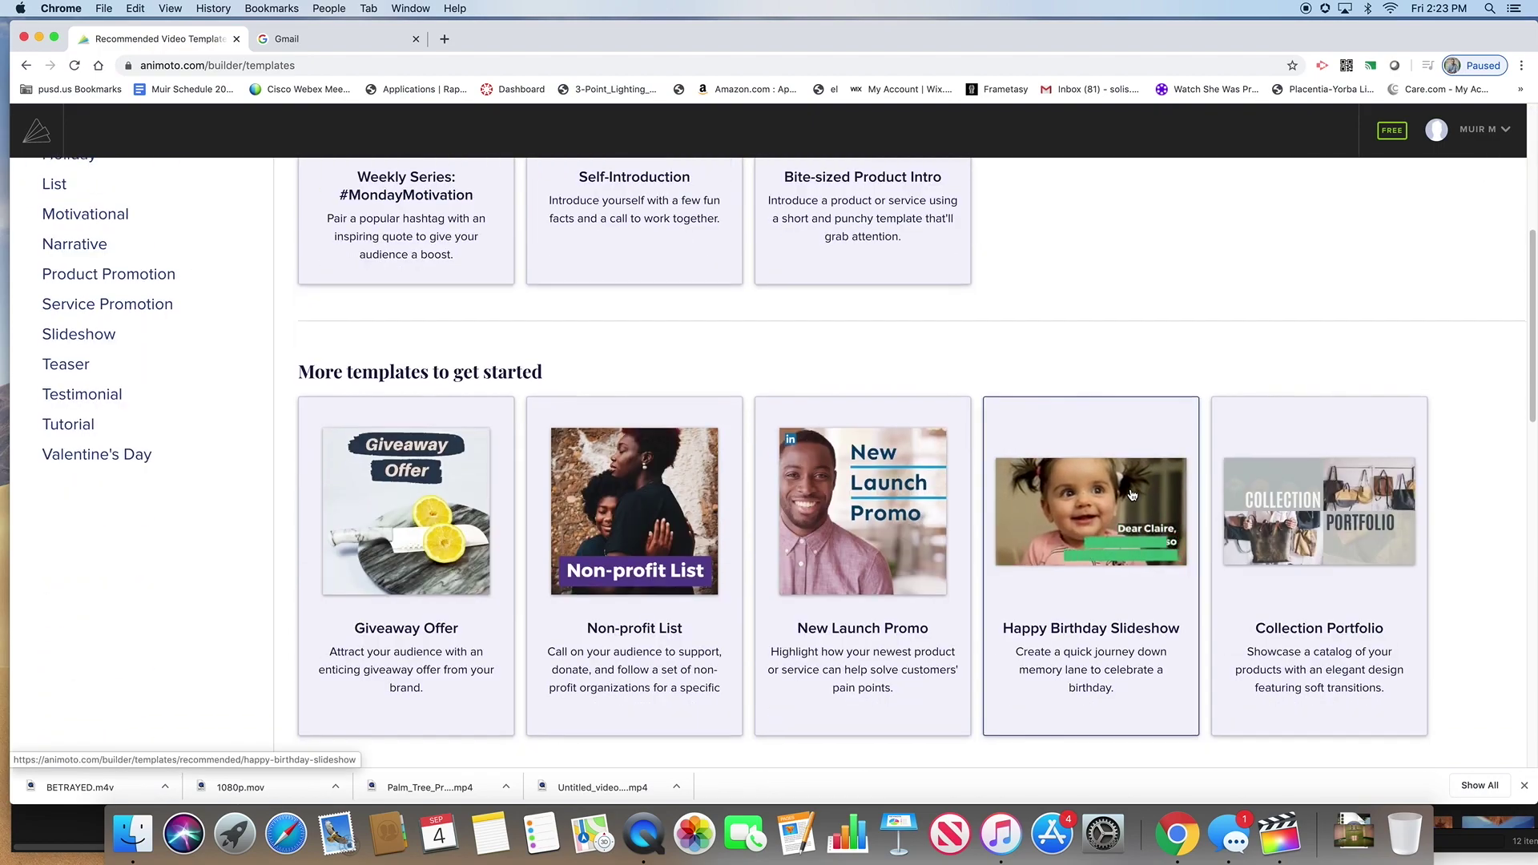
{"action": "scroll", "coordinate": [1127, 492], "scroll_direction": "down", "scroll_amount": 8}
{"action": "scroll", "coordinate": [1129, 494], "scroll_direction": "down", "scroll_amount": 6}
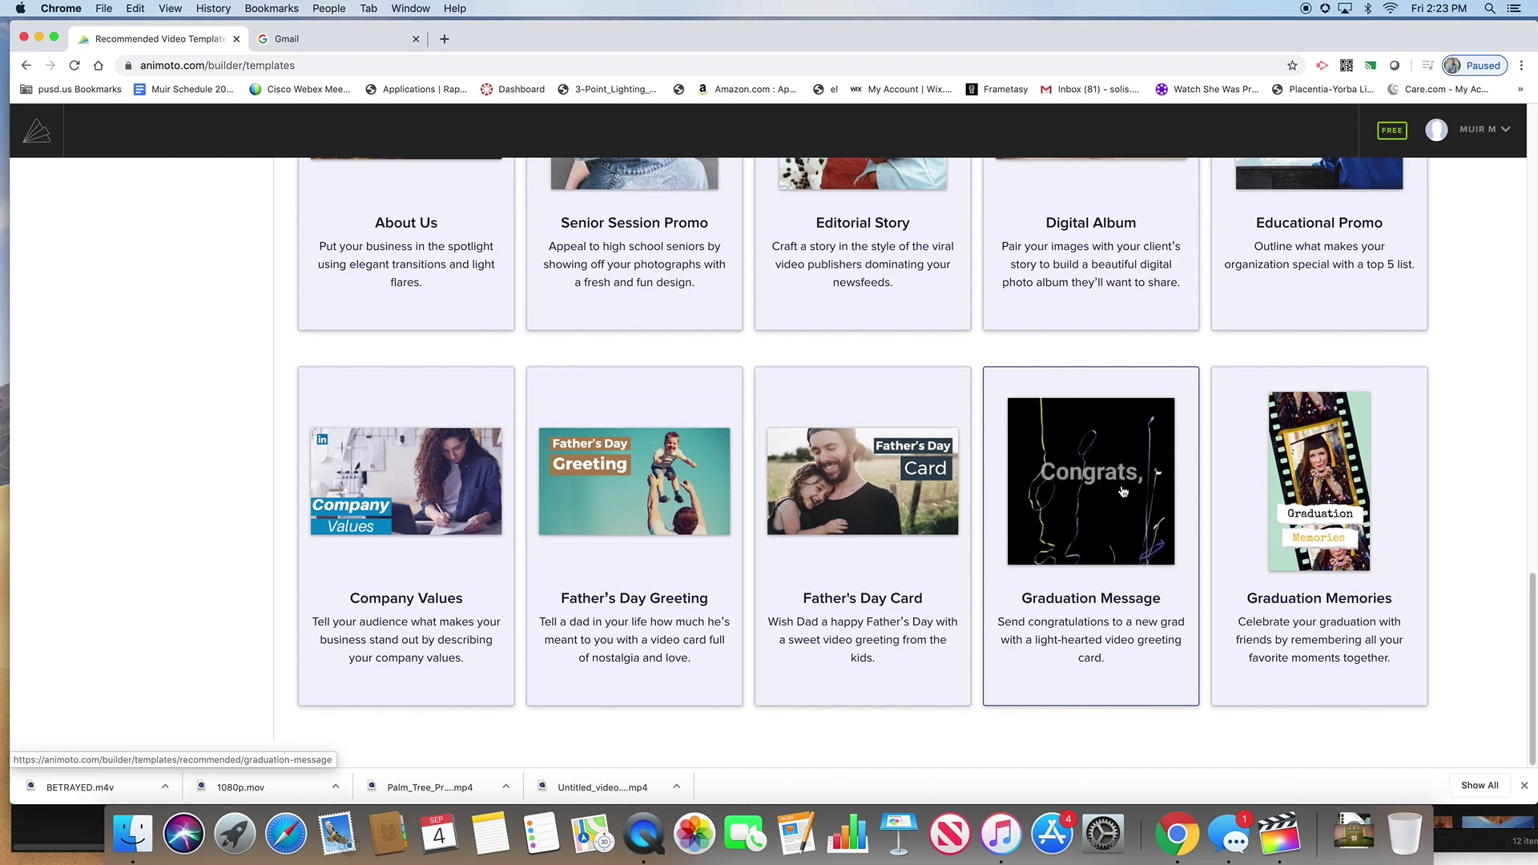
{"action": "scroll", "coordinate": [1125, 492], "scroll_direction": "up", "scroll_amount": 20}
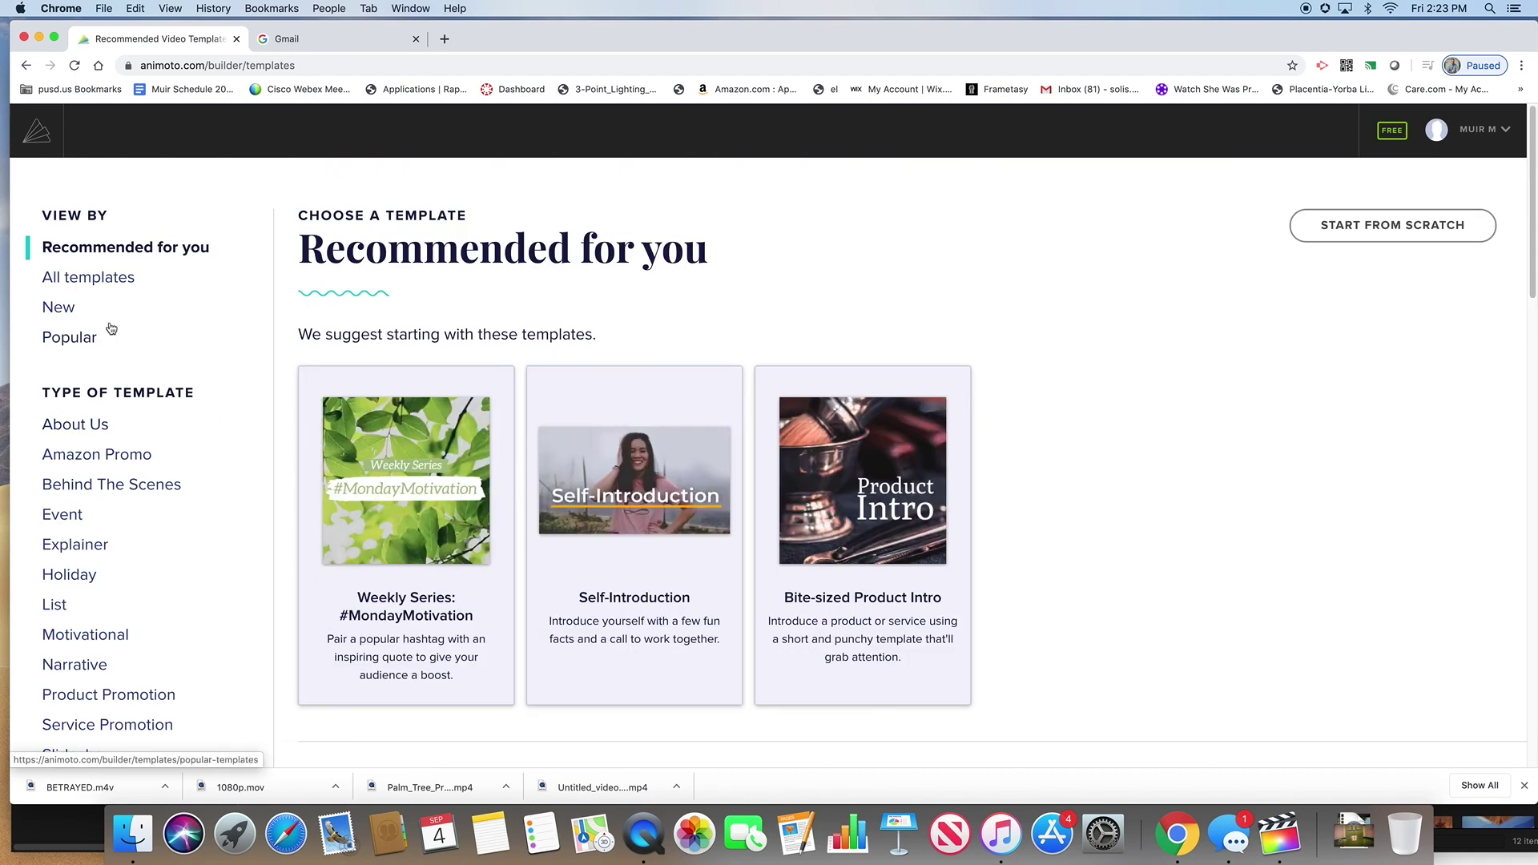
{"action": "left_click", "coordinate": [58, 307]}
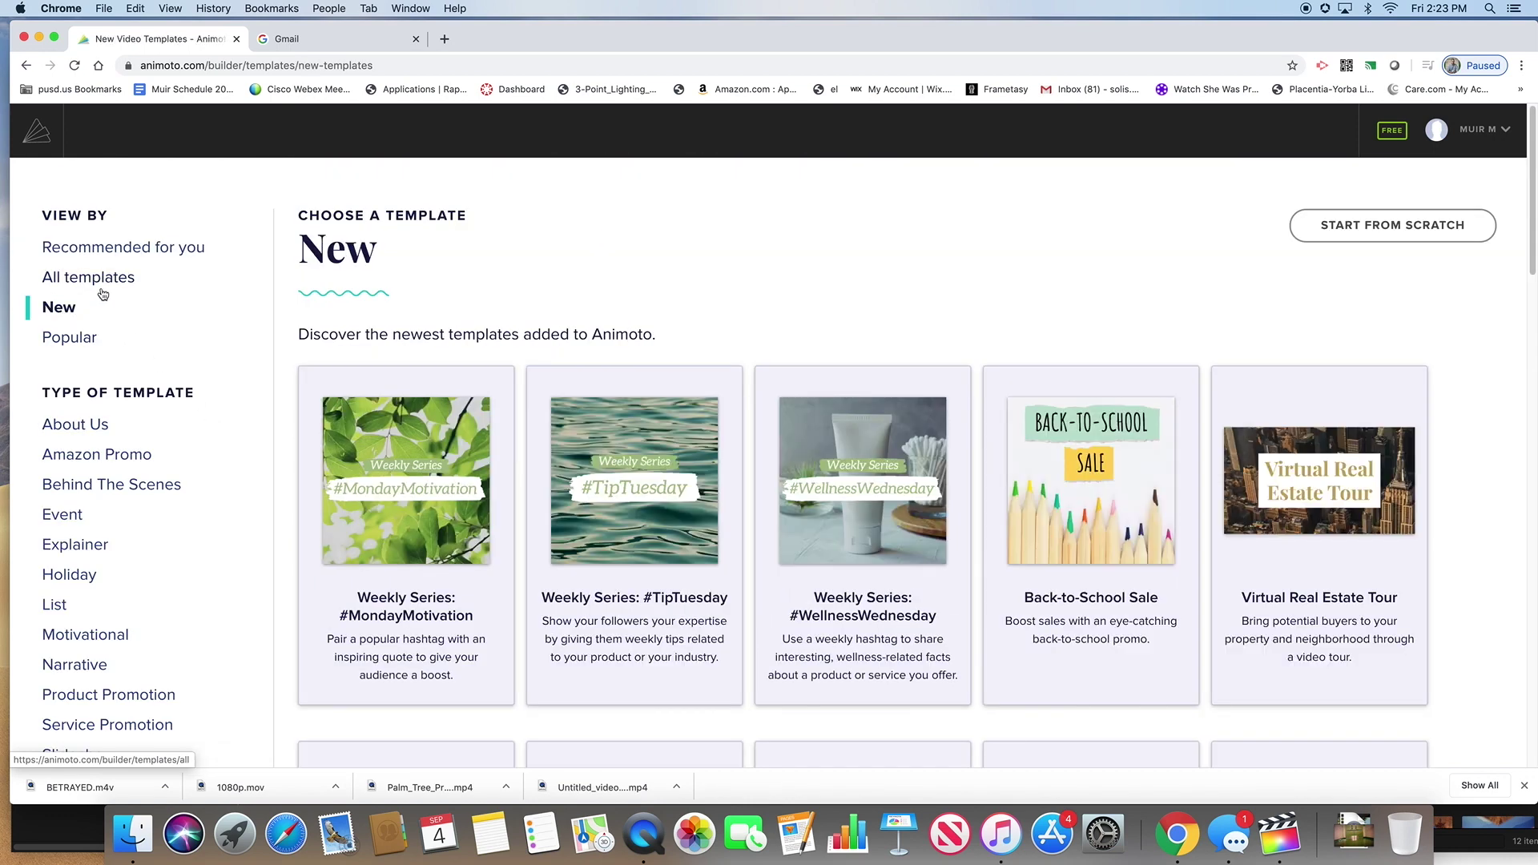
{"action": "left_click", "coordinate": [70, 340]}
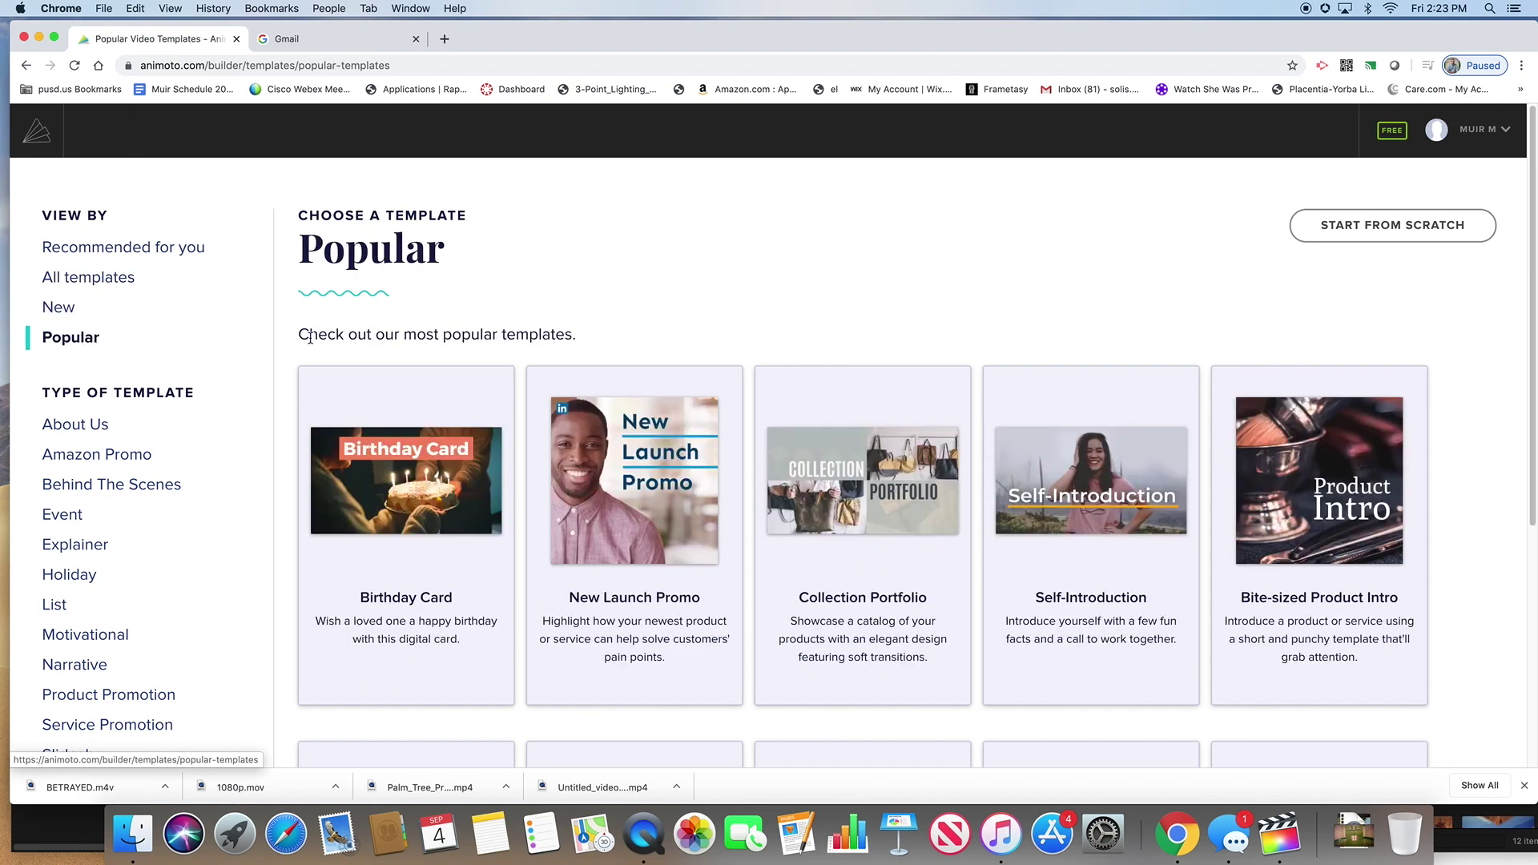
Open Self-Introduction, pause its preview, and choose that template.
{"action": "left_click", "coordinate": [1084, 489]}
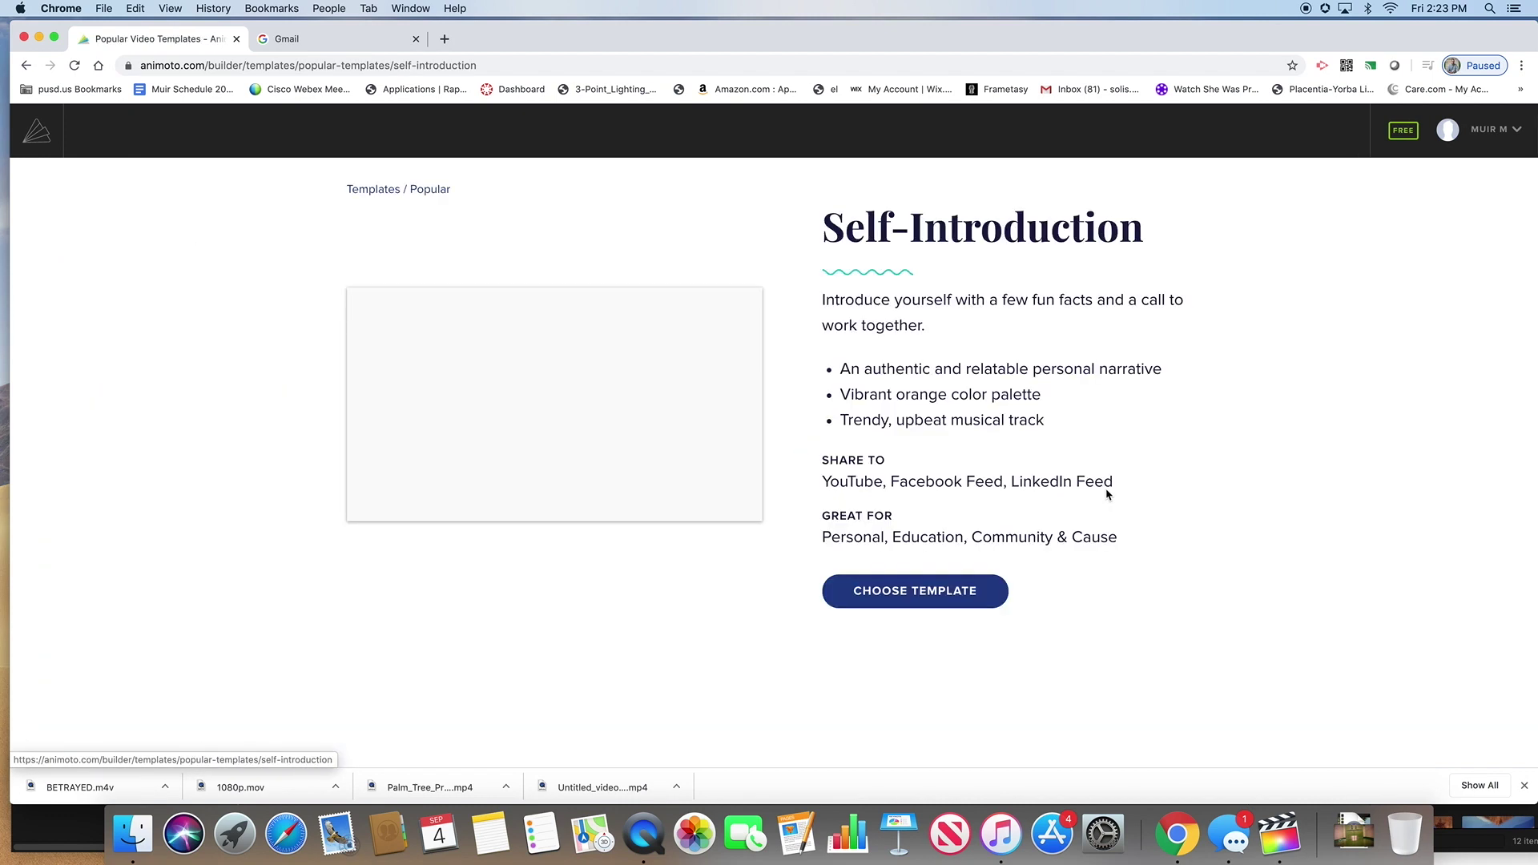
{"action": "left_click", "coordinate": [375, 507]}
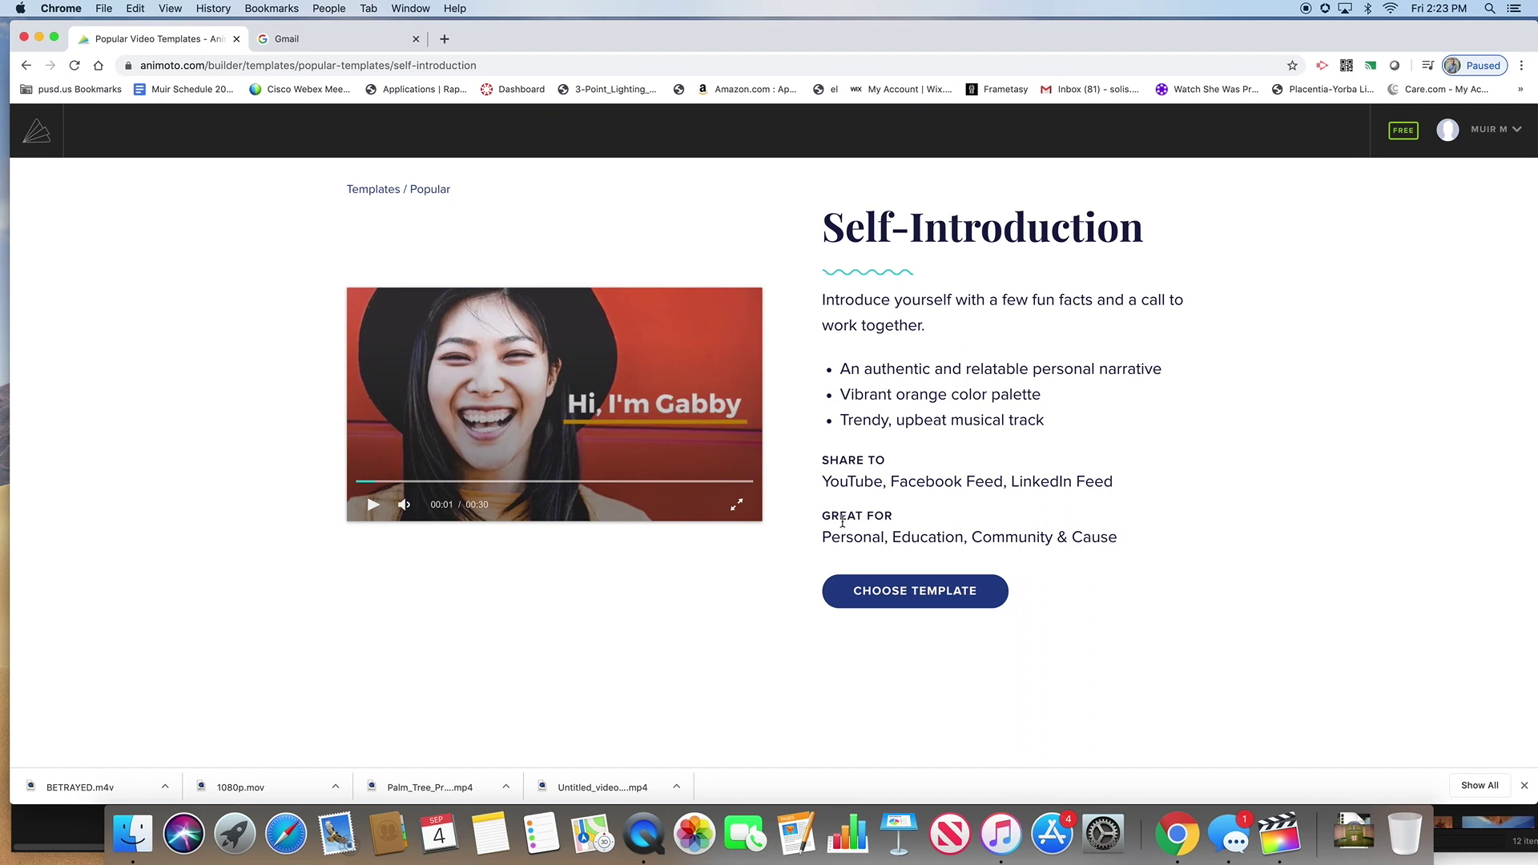
{"action": "left_click", "coordinate": [926, 596]}
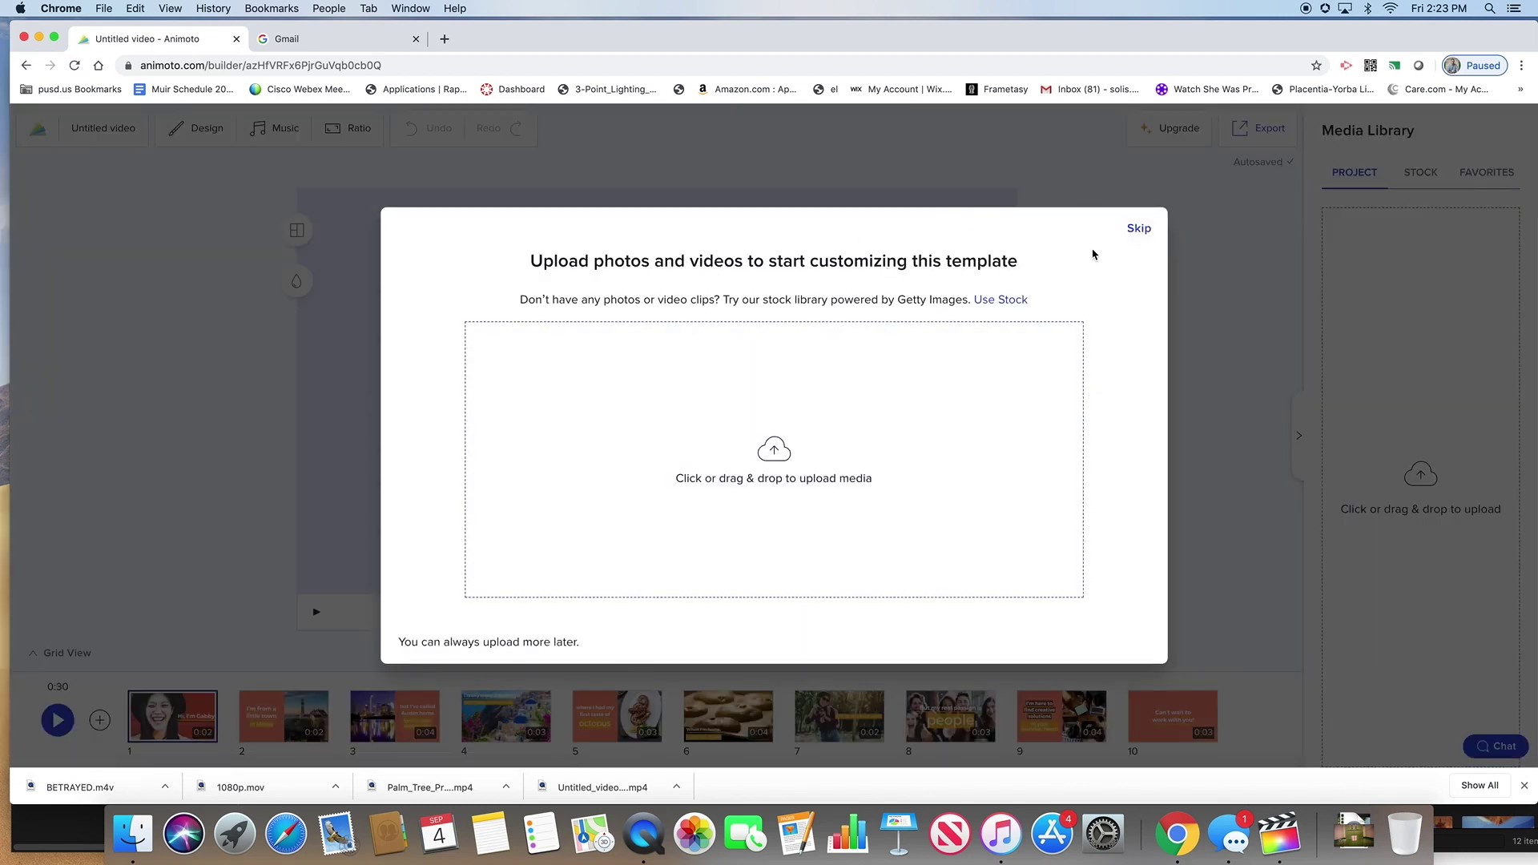
Skip the media upload, close the tour offer, and return to the Self-Introduction template page.
{"action": "left_click", "coordinate": [1141, 232]}
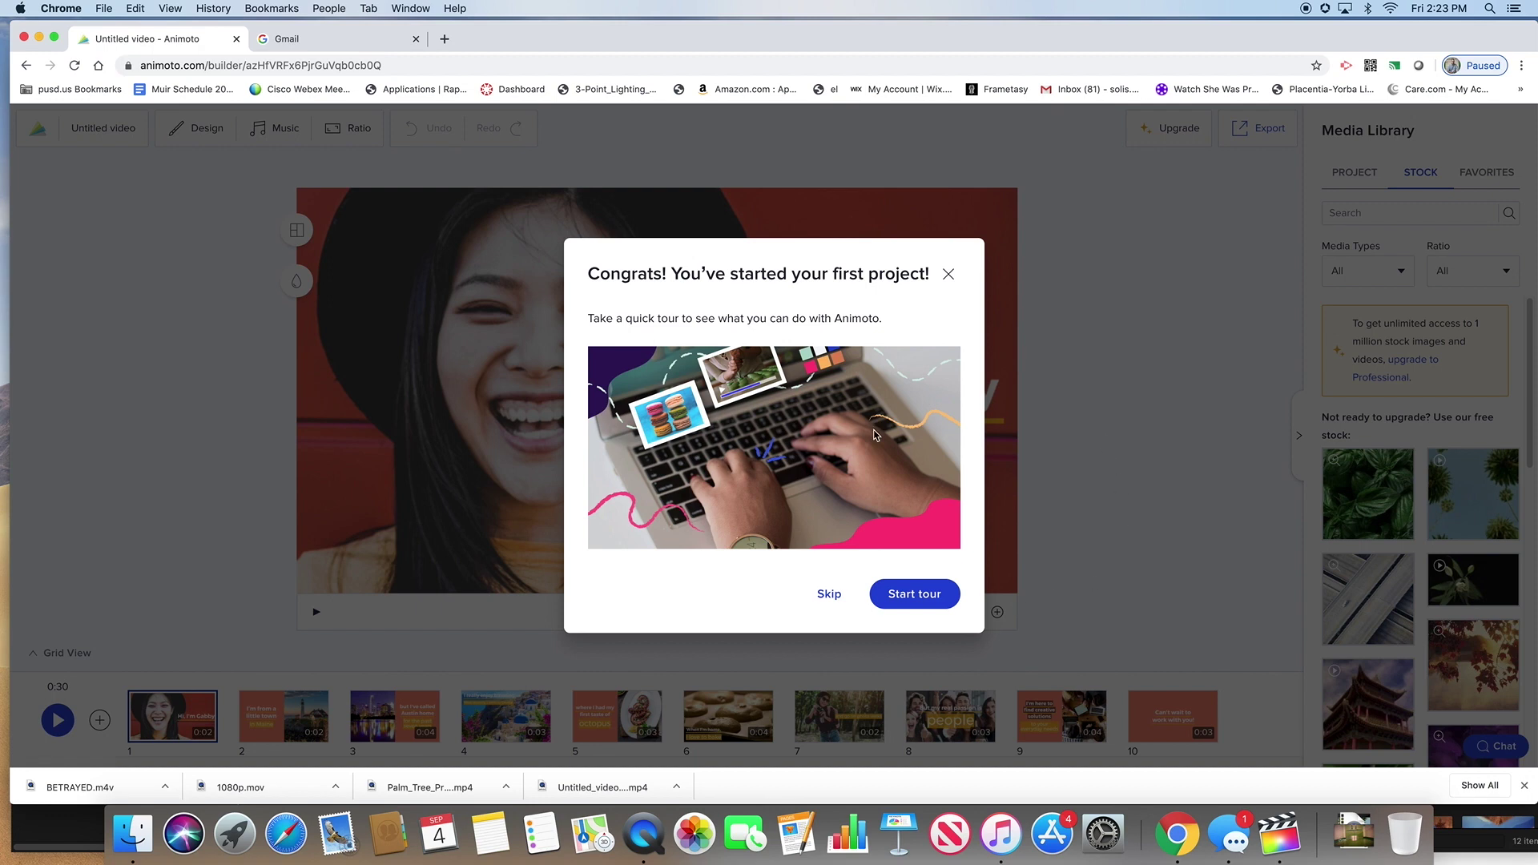
{"action": "left_click", "coordinate": [948, 274]}
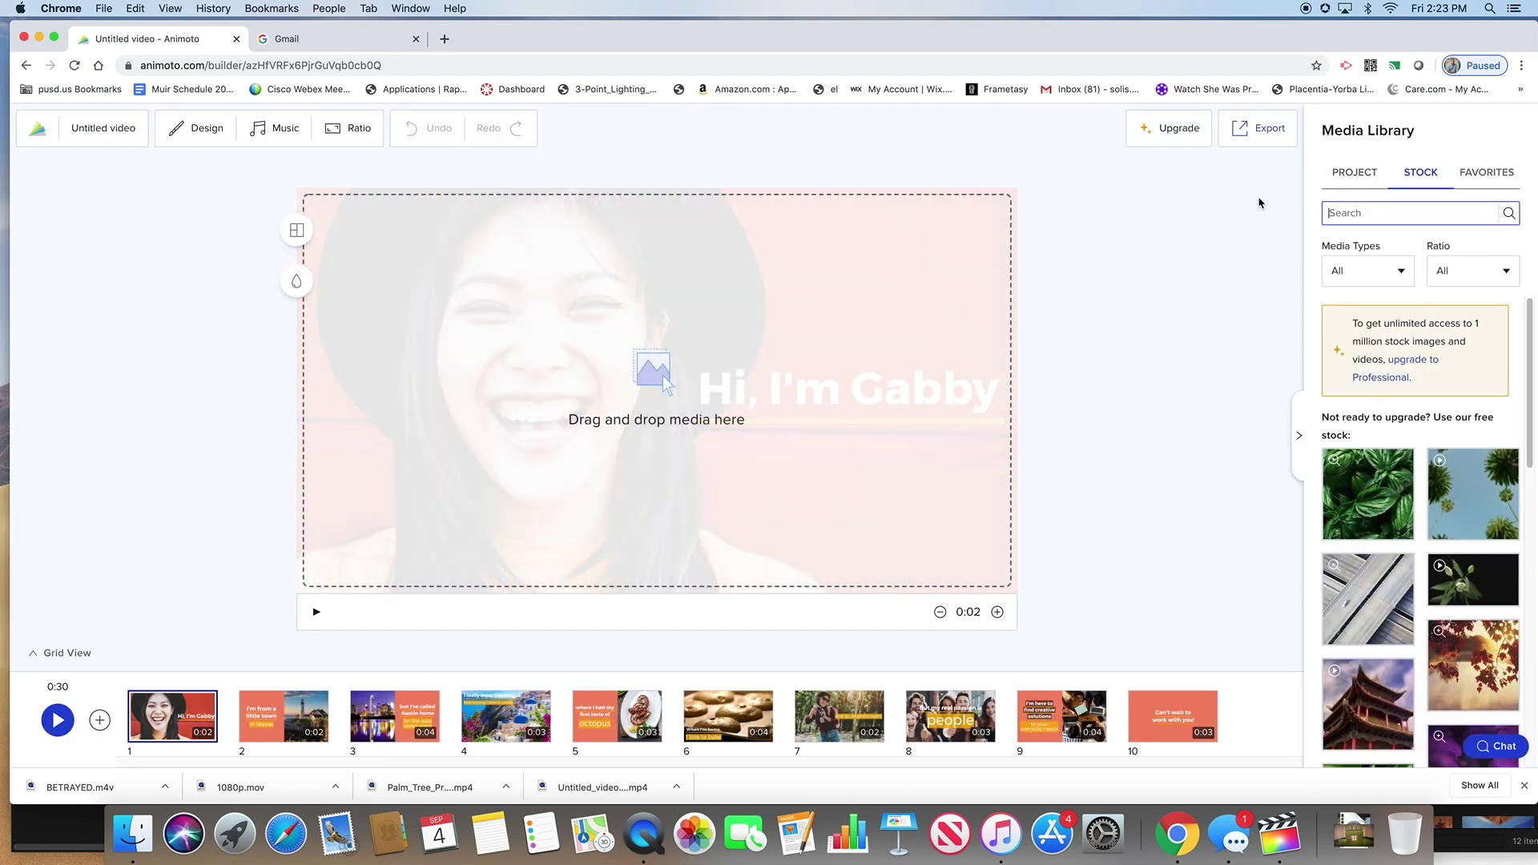
{"action": "left_click", "coordinate": [27, 66]}
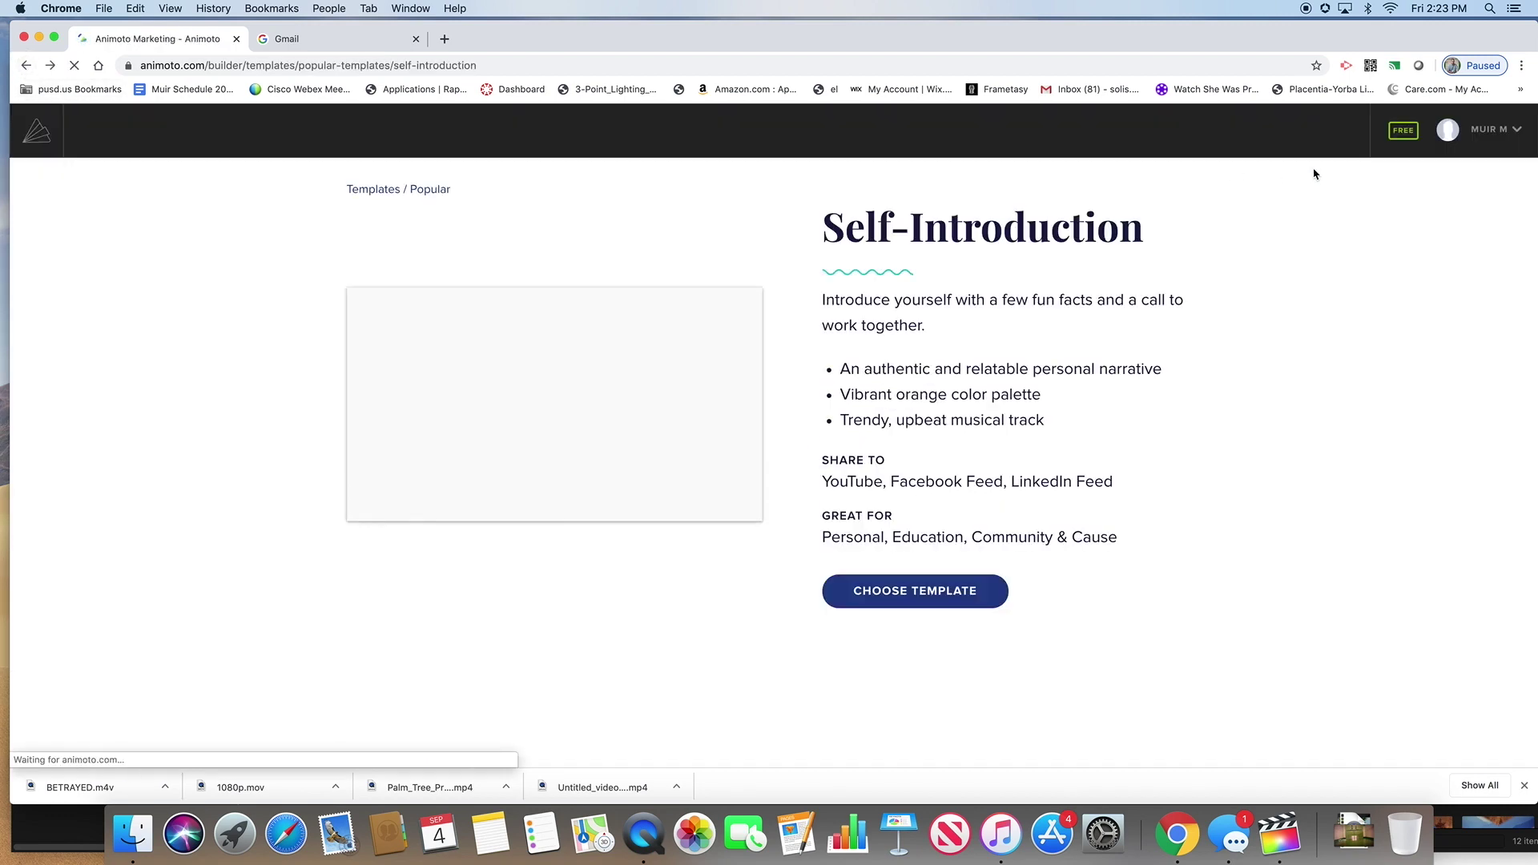
Check the Account page for the Education plan and promo code, then start a new video.
{"action": "left_click_drag", "start_coordinate": [1418, 40], "coordinate": [1400, 40]}
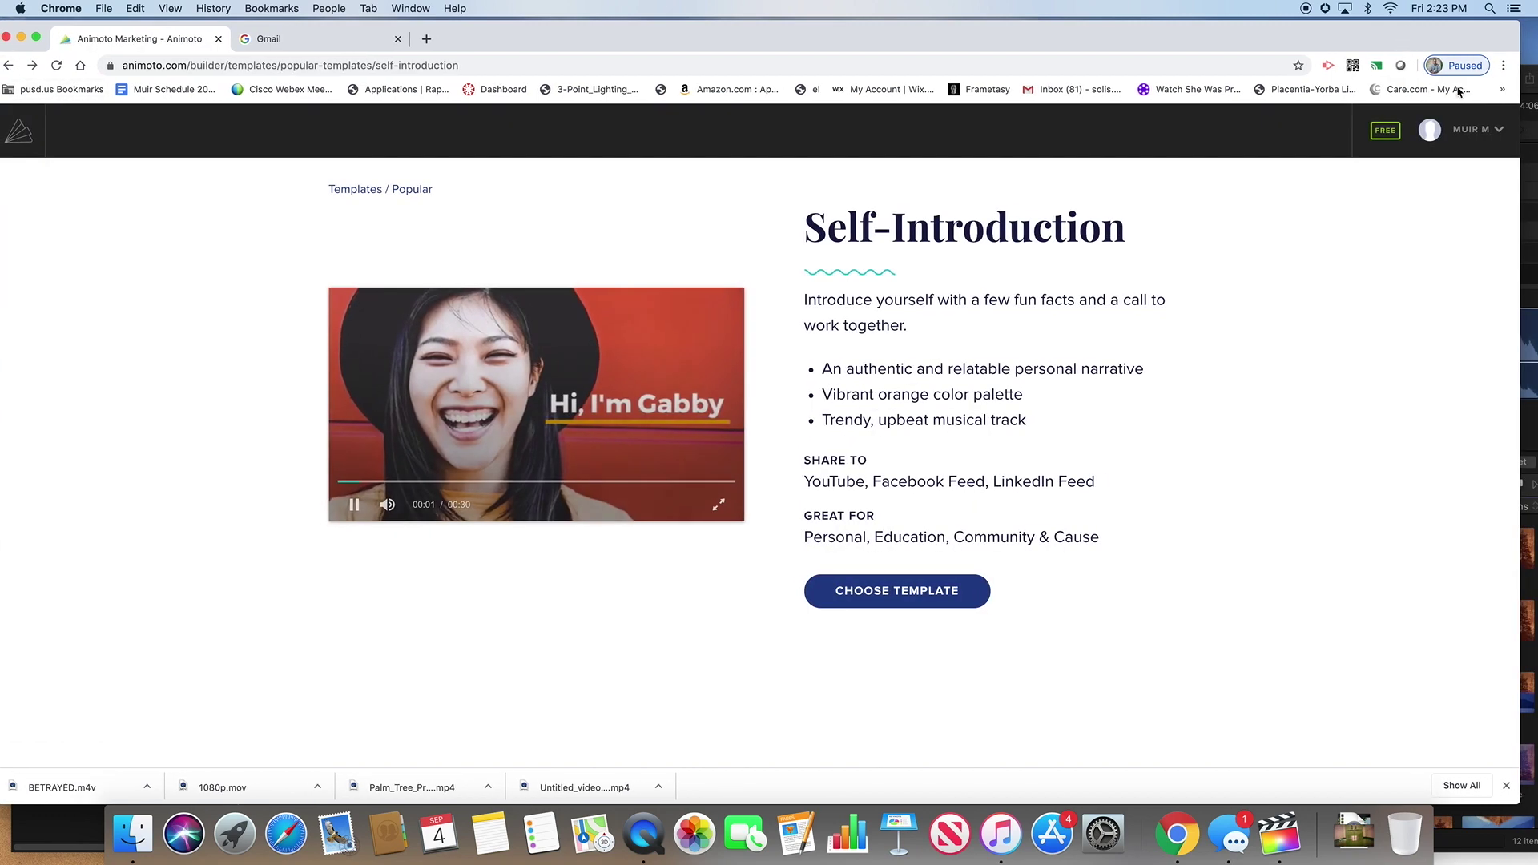
{"action": "mouse_move", "coordinate": [1475, 130]}
{"action": "left_click", "coordinate": [1442, 213]}
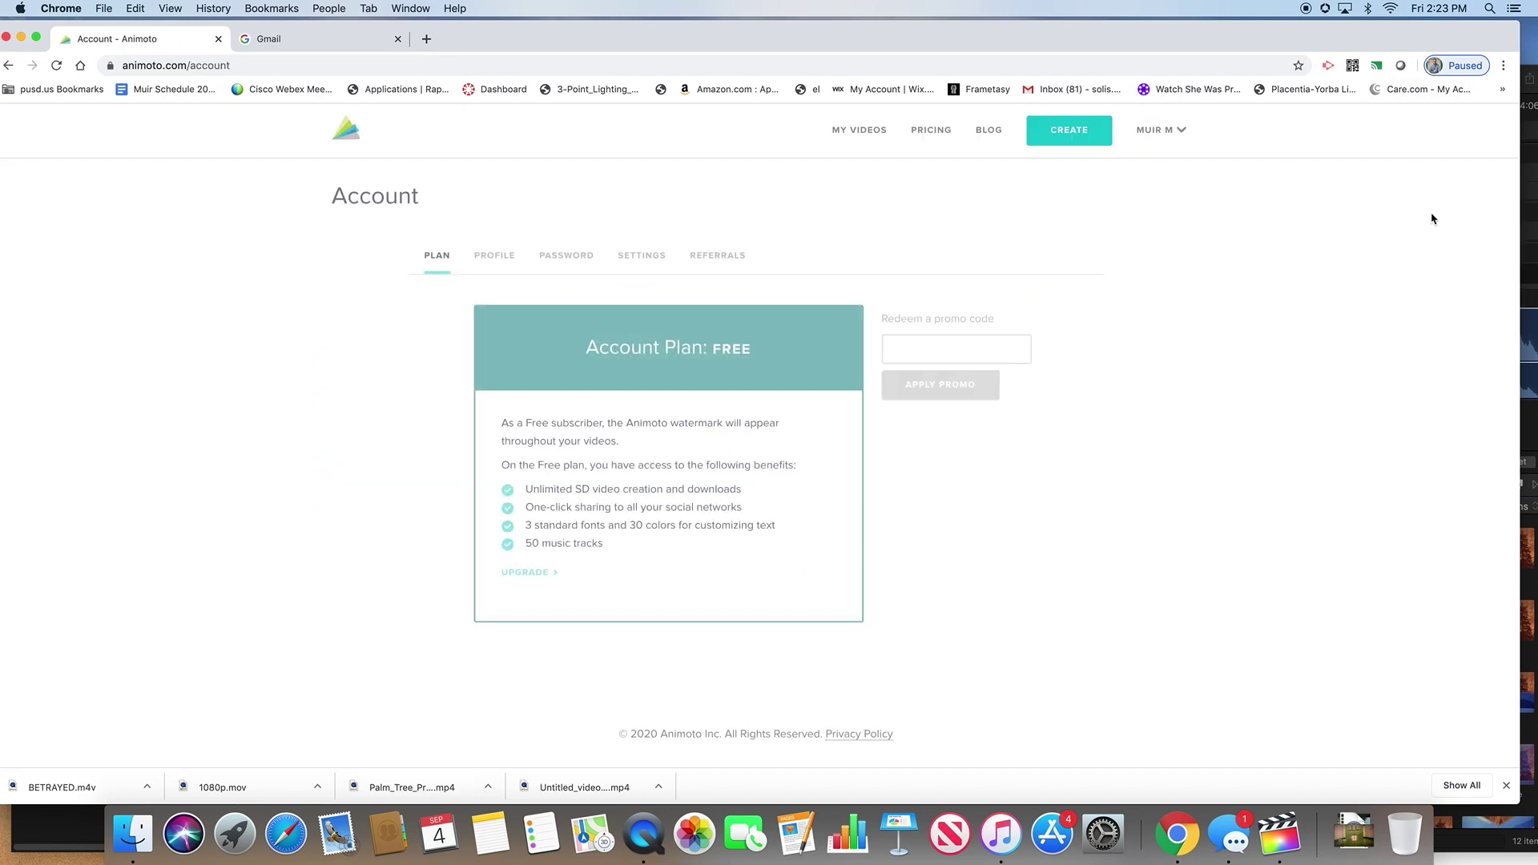
{"action": "left_click", "coordinate": [921, 344]}
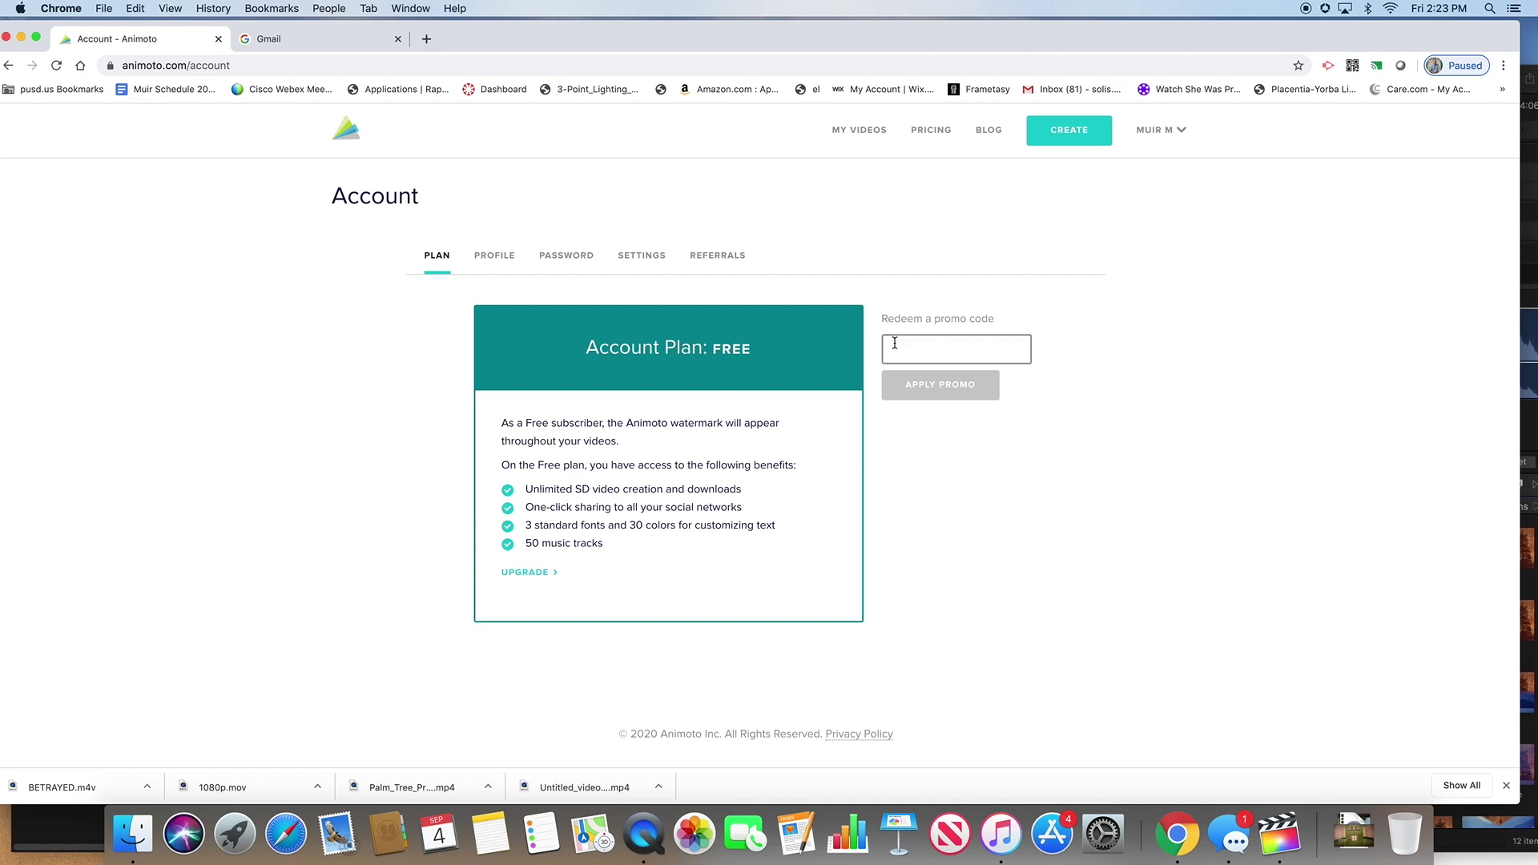
{"action": "left_click", "coordinate": [919, 341]}
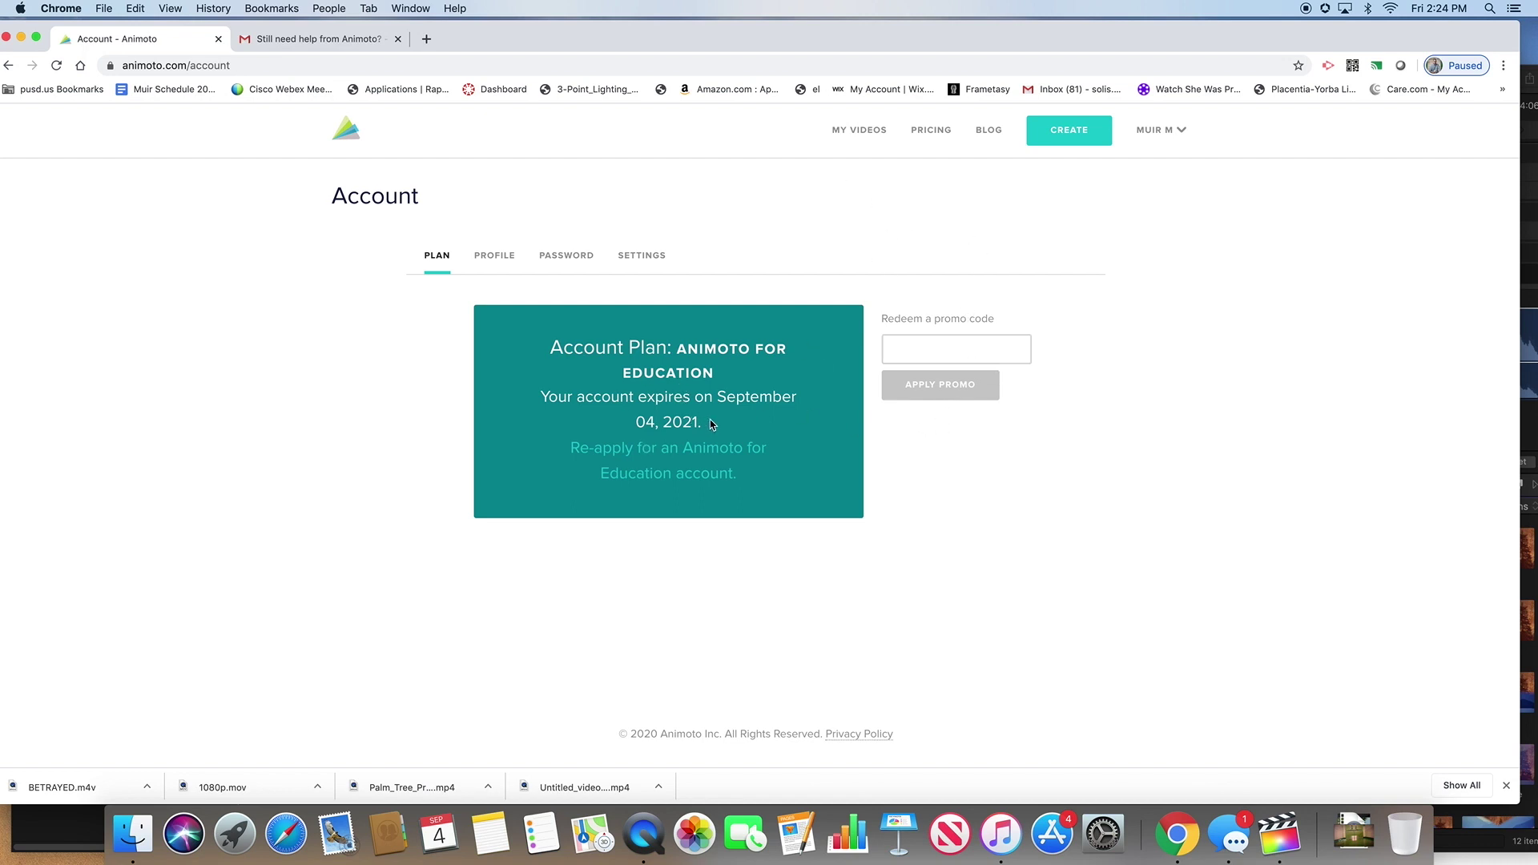
{"action": "left_click", "coordinate": [1050, 142]}
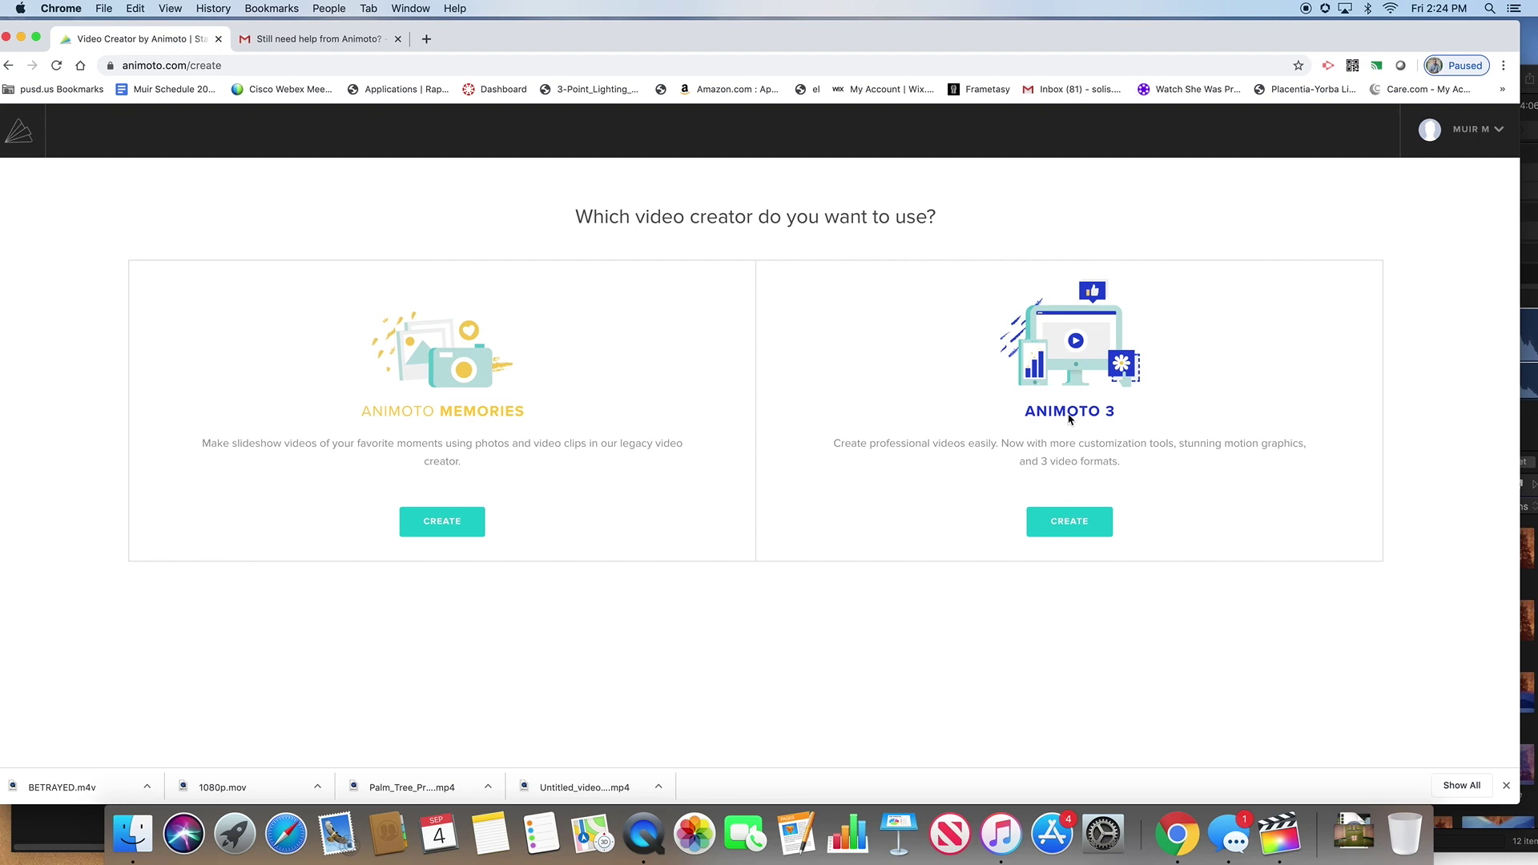
Pick Animoto 3 and create a project from the Self-Introduction template.
{"action": "left_click", "coordinate": [1075, 529]}
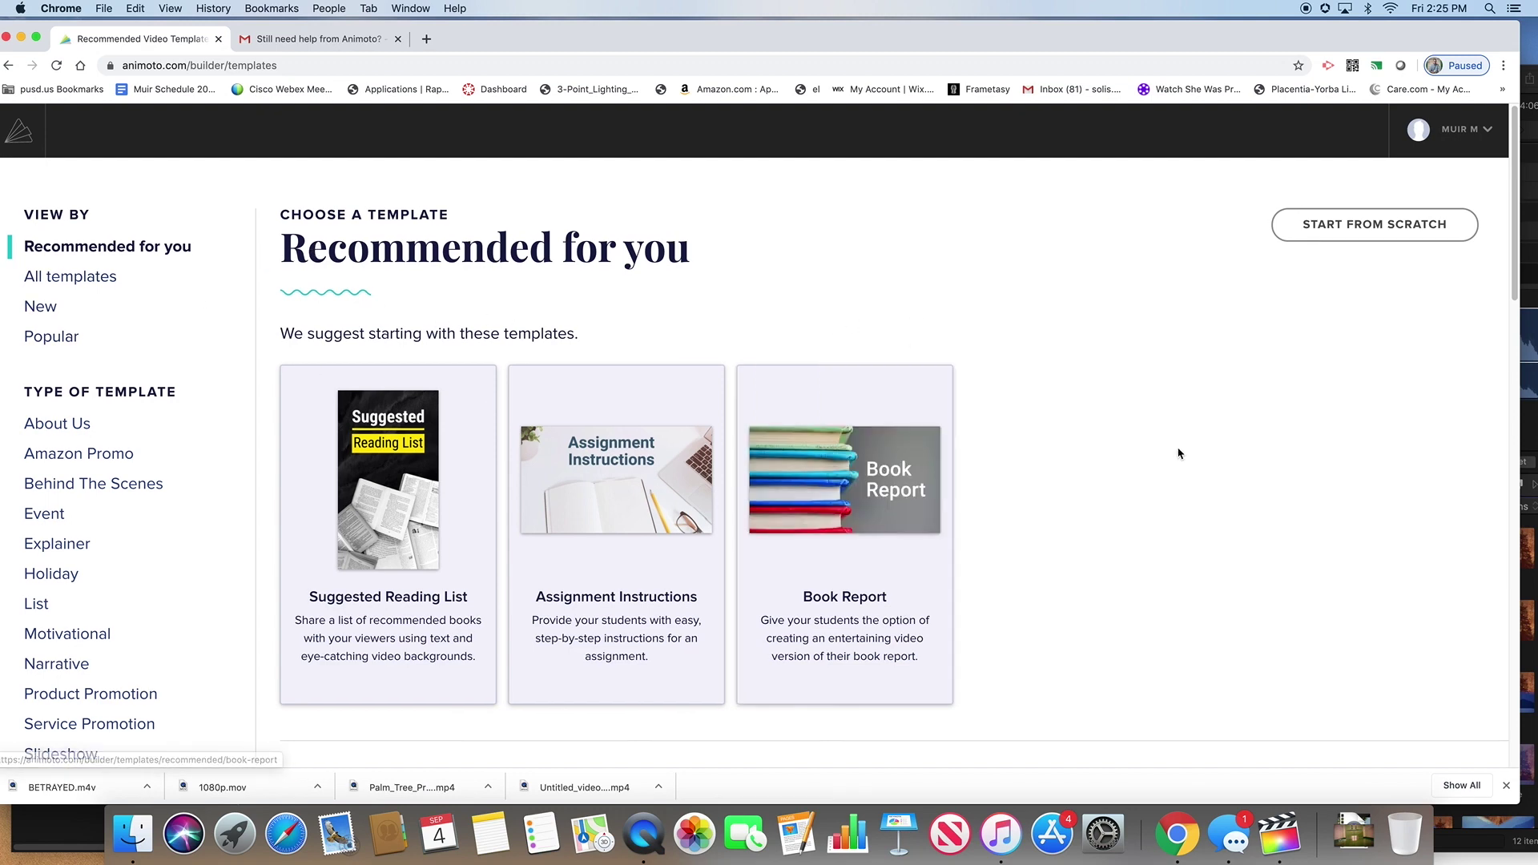
{"action": "scroll", "coordinate": [1179, 452], "scroll_direction": "down", "scroll_amount": 4}
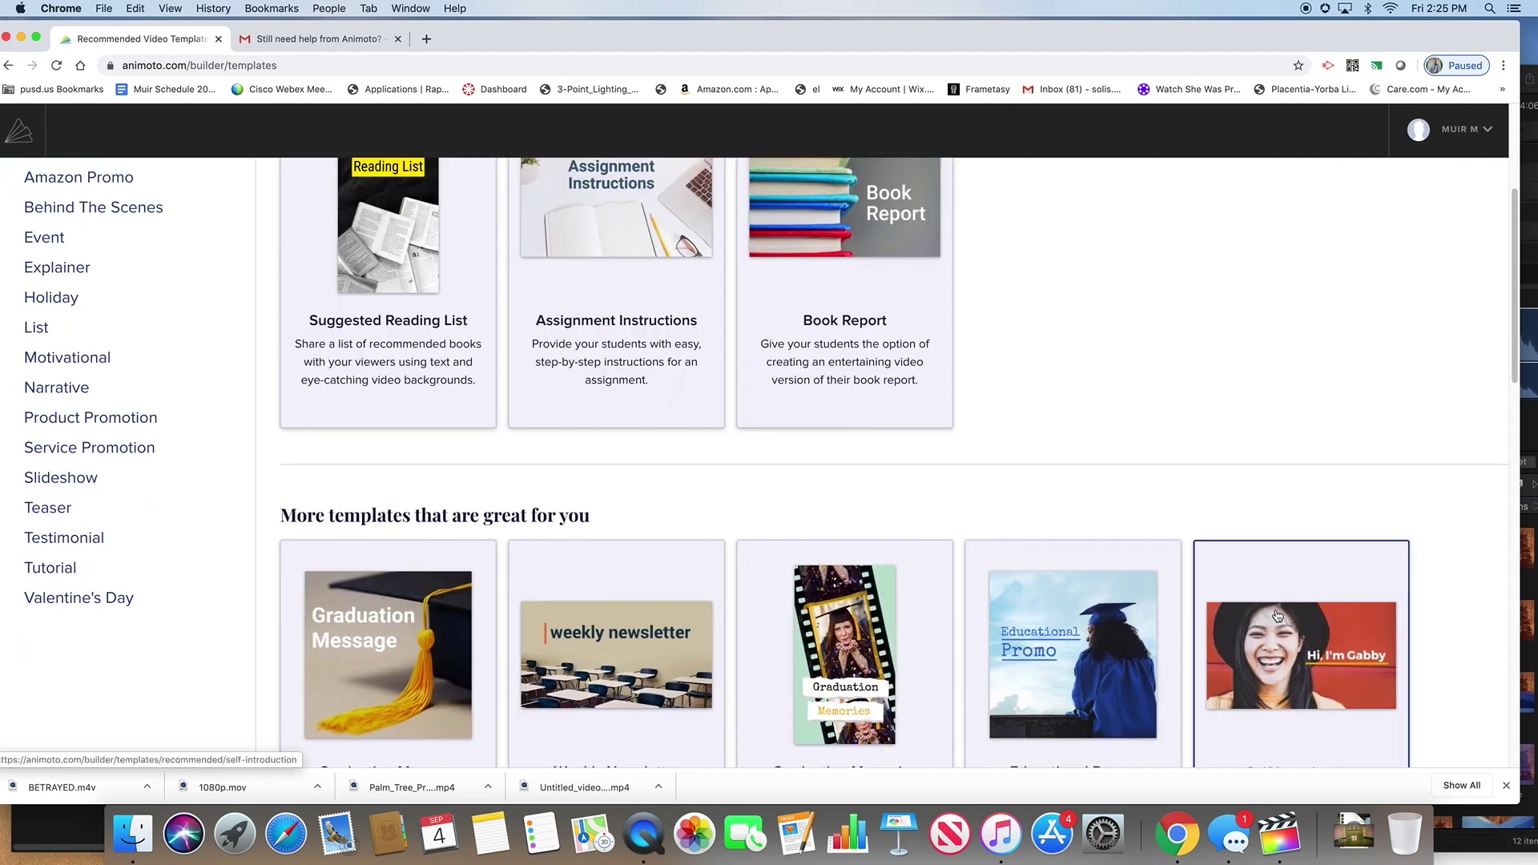
{"action": "left_click", "coordinate": [1224, 552]}
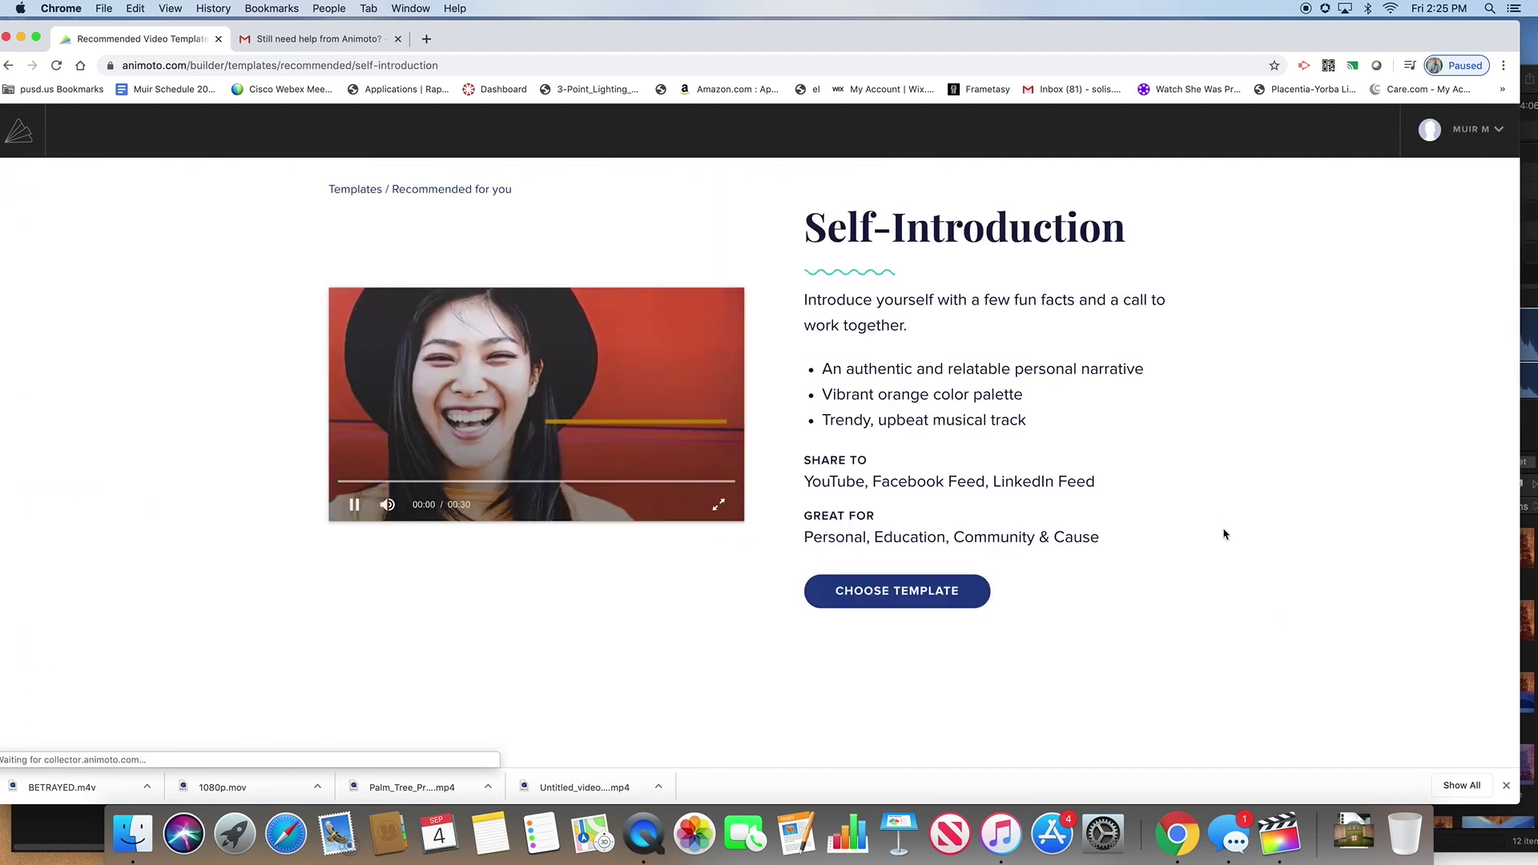
{"action": "left_click", "coordinate": [354, 504]}
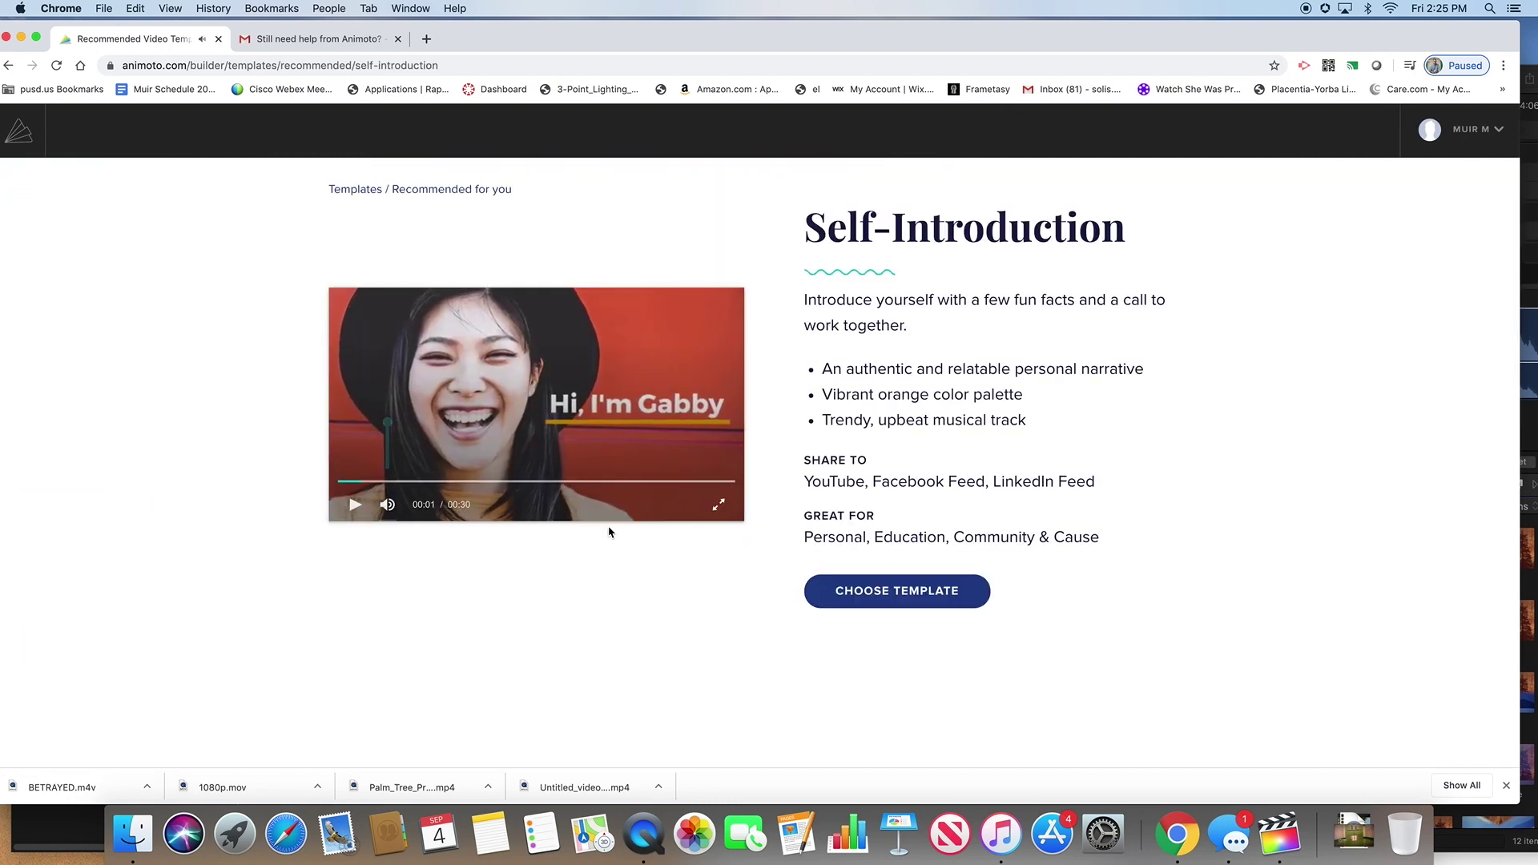
{"action": "left_click", "coordinate": [920, 603]}
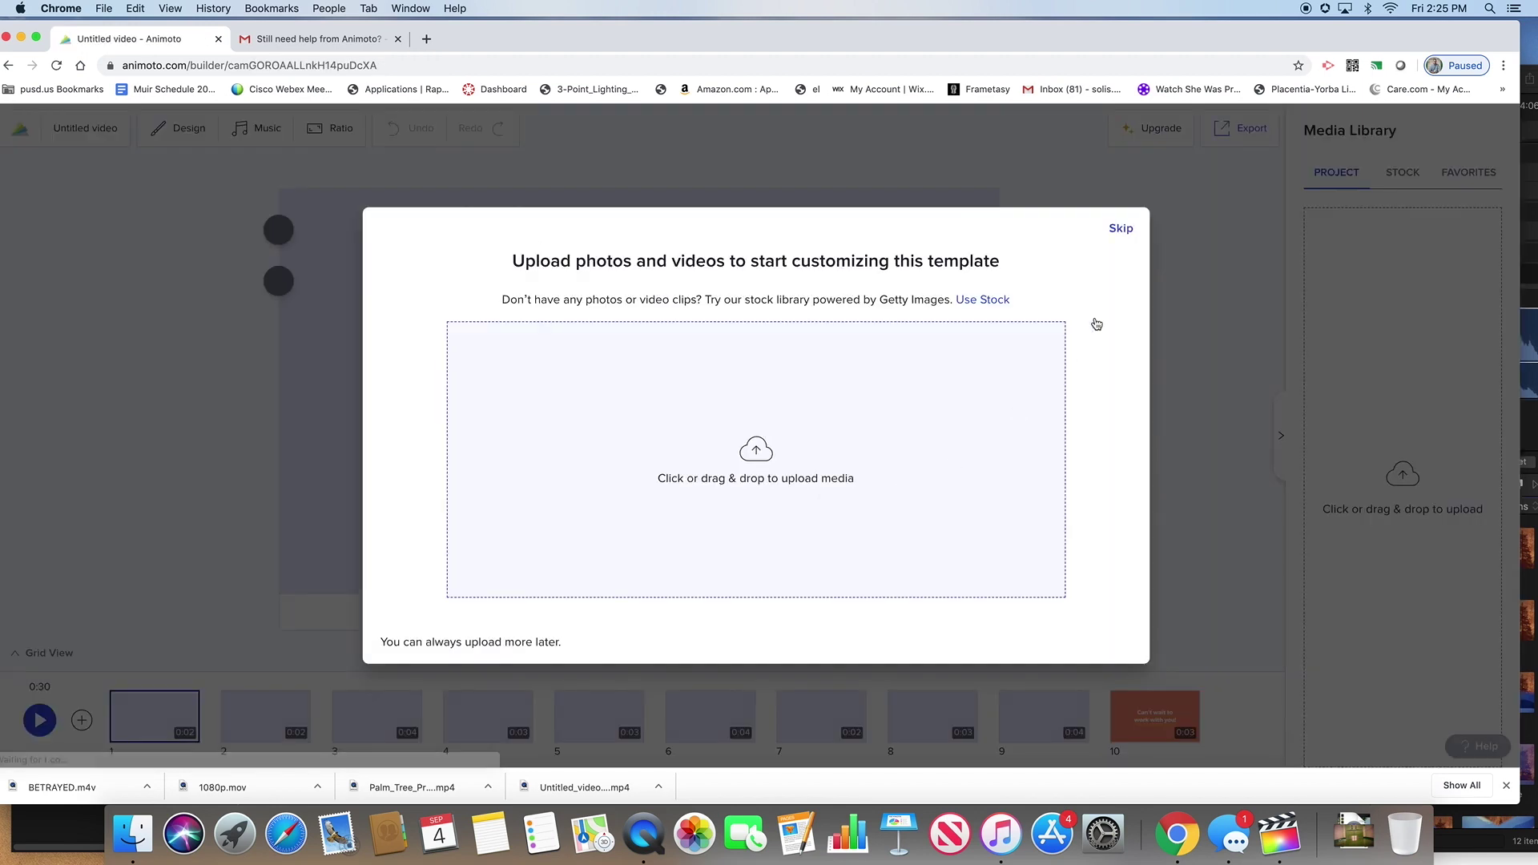
Skip the upload prompt and scroll through the stock media library.
{"action": "left_click", "coordinate": [1122, 230]}
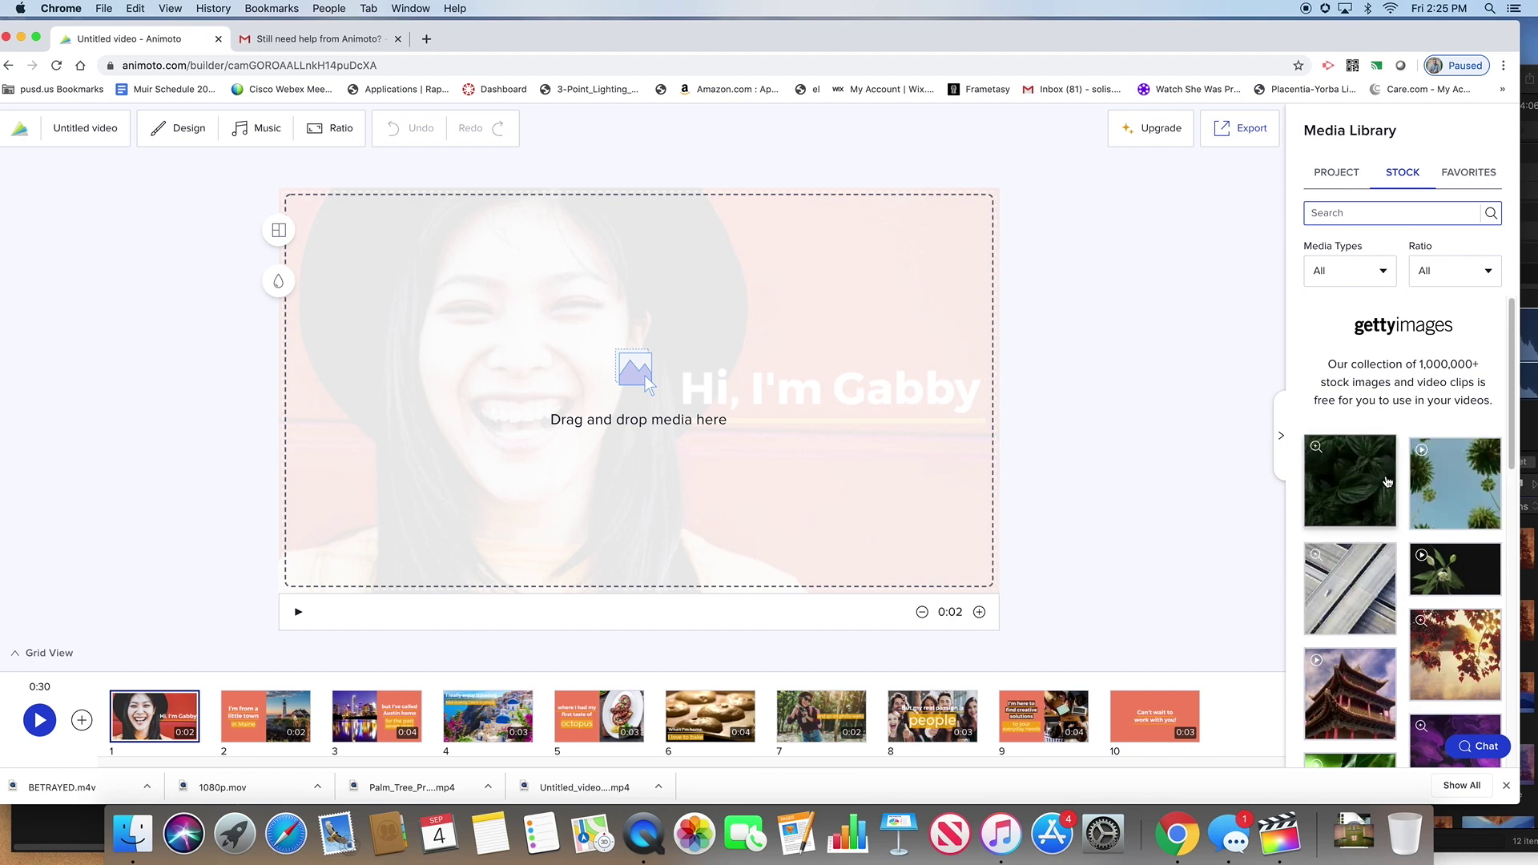
{"action": "scroll", "coordinate": [1388, 481], "scroll_direction": "down", "scroll_amount": 5}
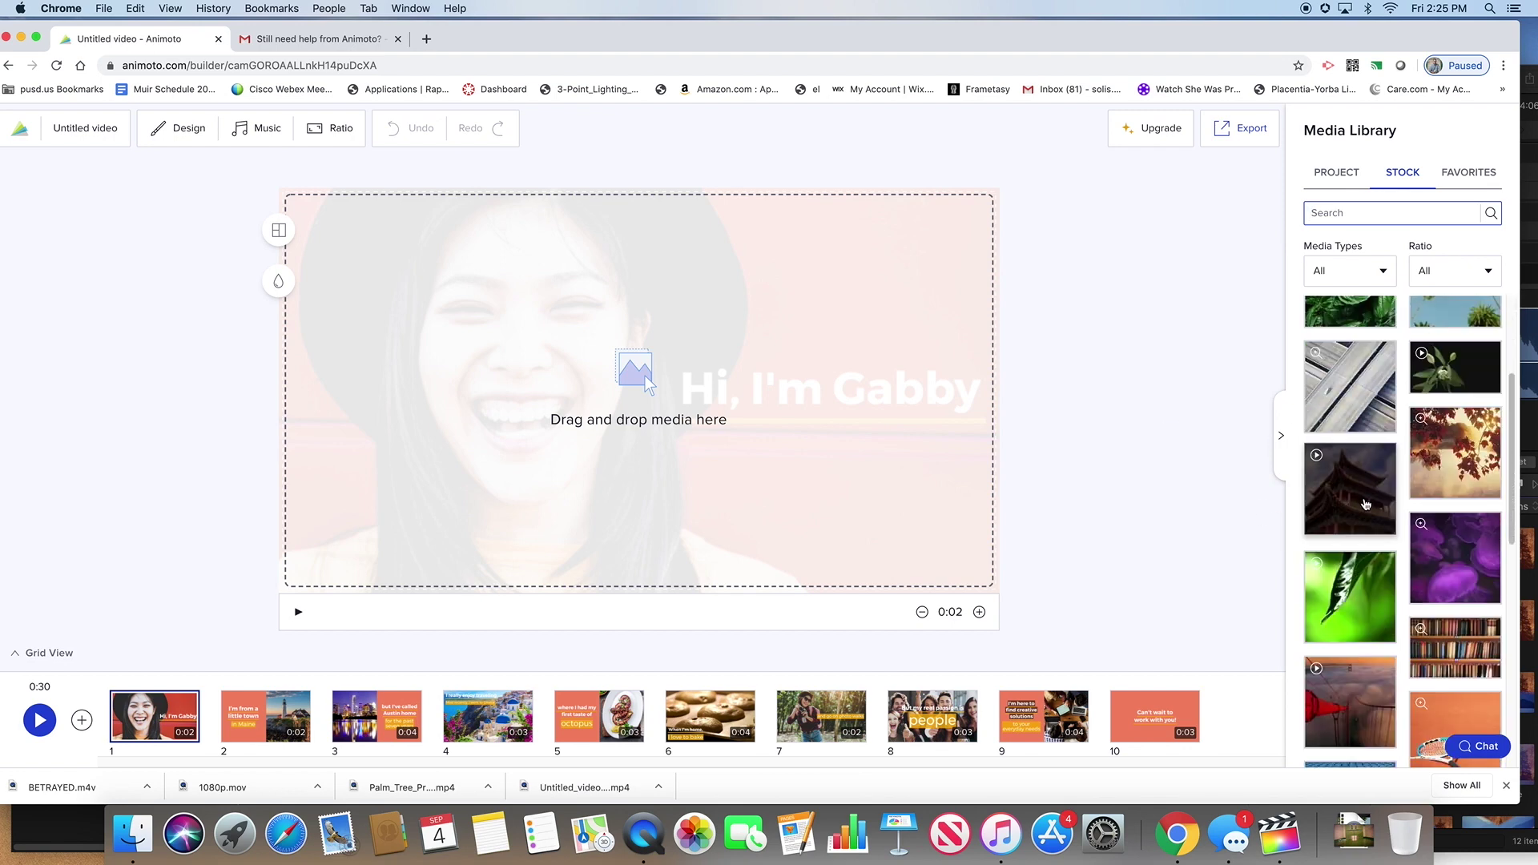
{"action": "scroll", "coordinate": [1366, 505], "scroll_direction": "down", "scroll_amount": 6}
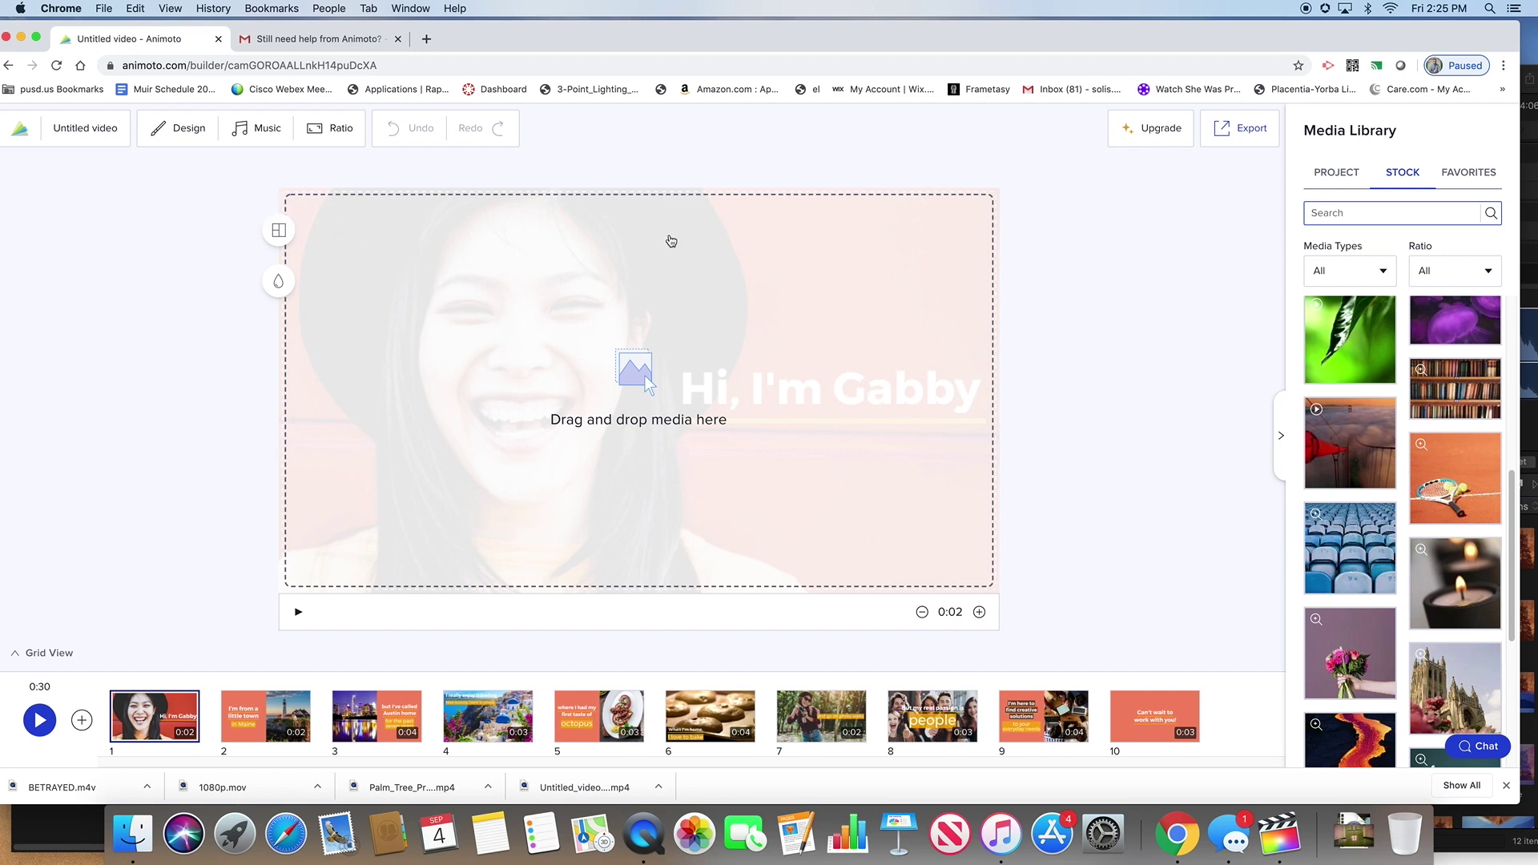
{"action": "mouse_move", "coordinate": [832, 40]}
{"action": "left_mouse_down"}
{"action": "mouse_move", "coordinate": [854, 44]}
{"action": "mouse_move", "coordinate": [834, 37]}
{"action": "left_mouse_up"}
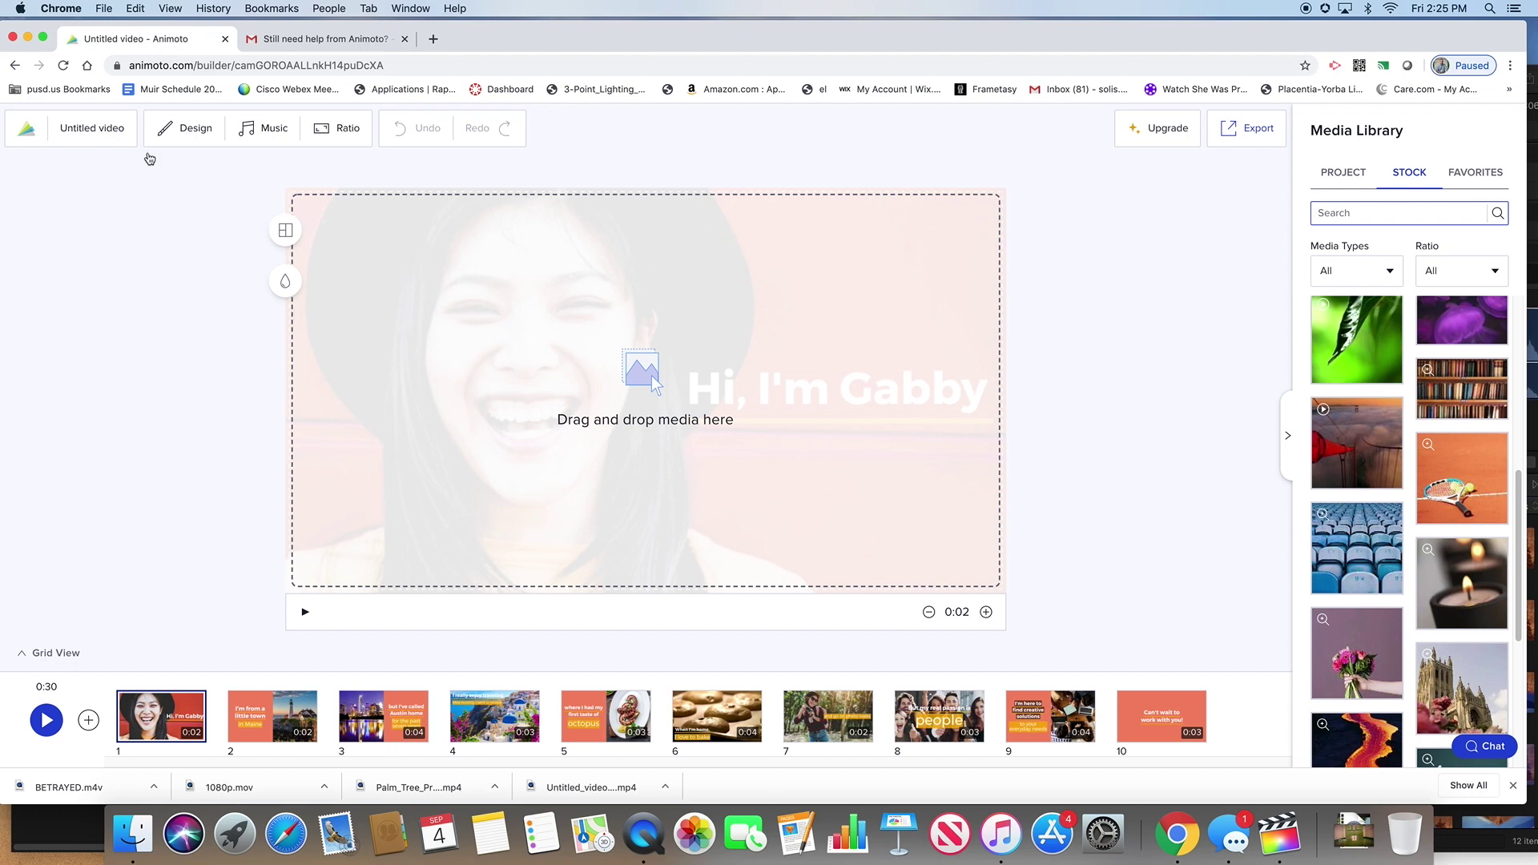
Replace the 'Untitled video' title with 'Splash Intro - ' plus the creator's name.
{"action": "left_click", "coordinate": [93, 128]}
{"action": "triple_click", "coordinate": [93, 128]}
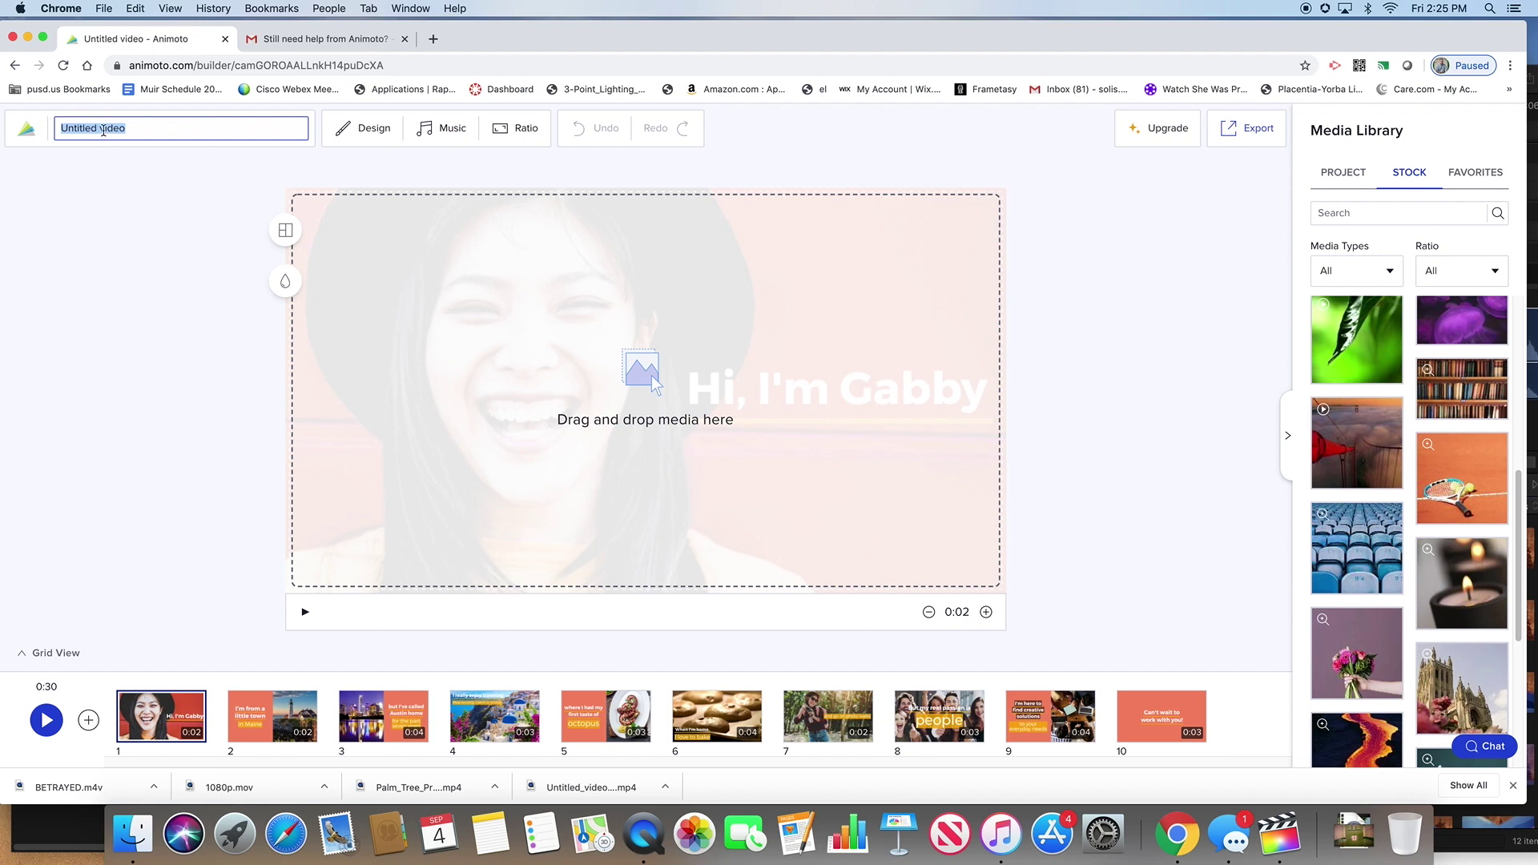
{"action": "type", "text": "Splash Intro - S. Solis"}
{"action": "left_click", "coordinate": [157, 295]}
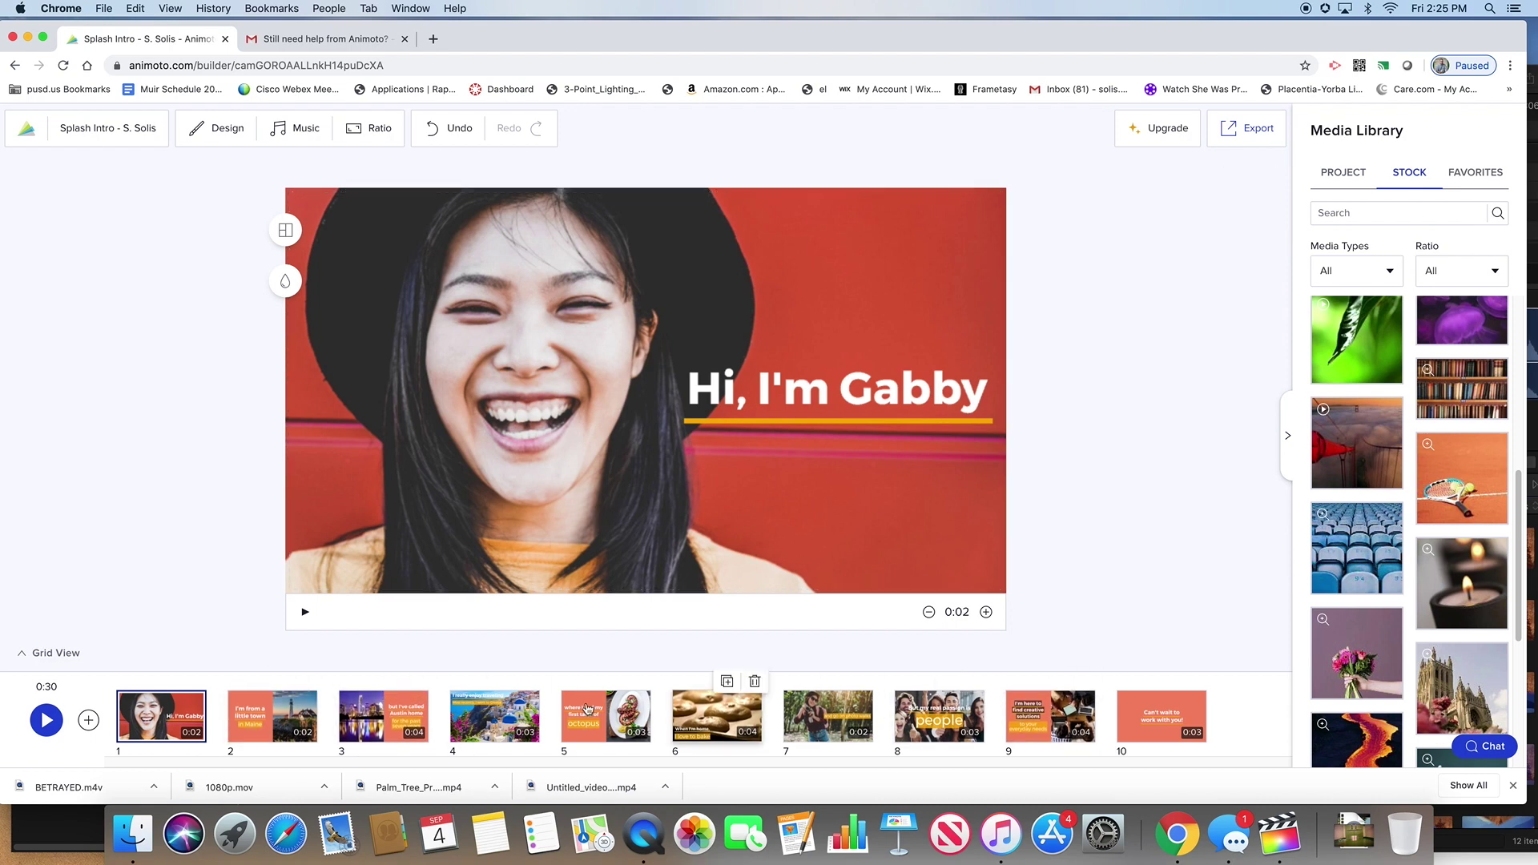
Delete eight slides at position two, from the little town through creative solutions.
{"action": "left_click", "coordinate": [296, 720]}
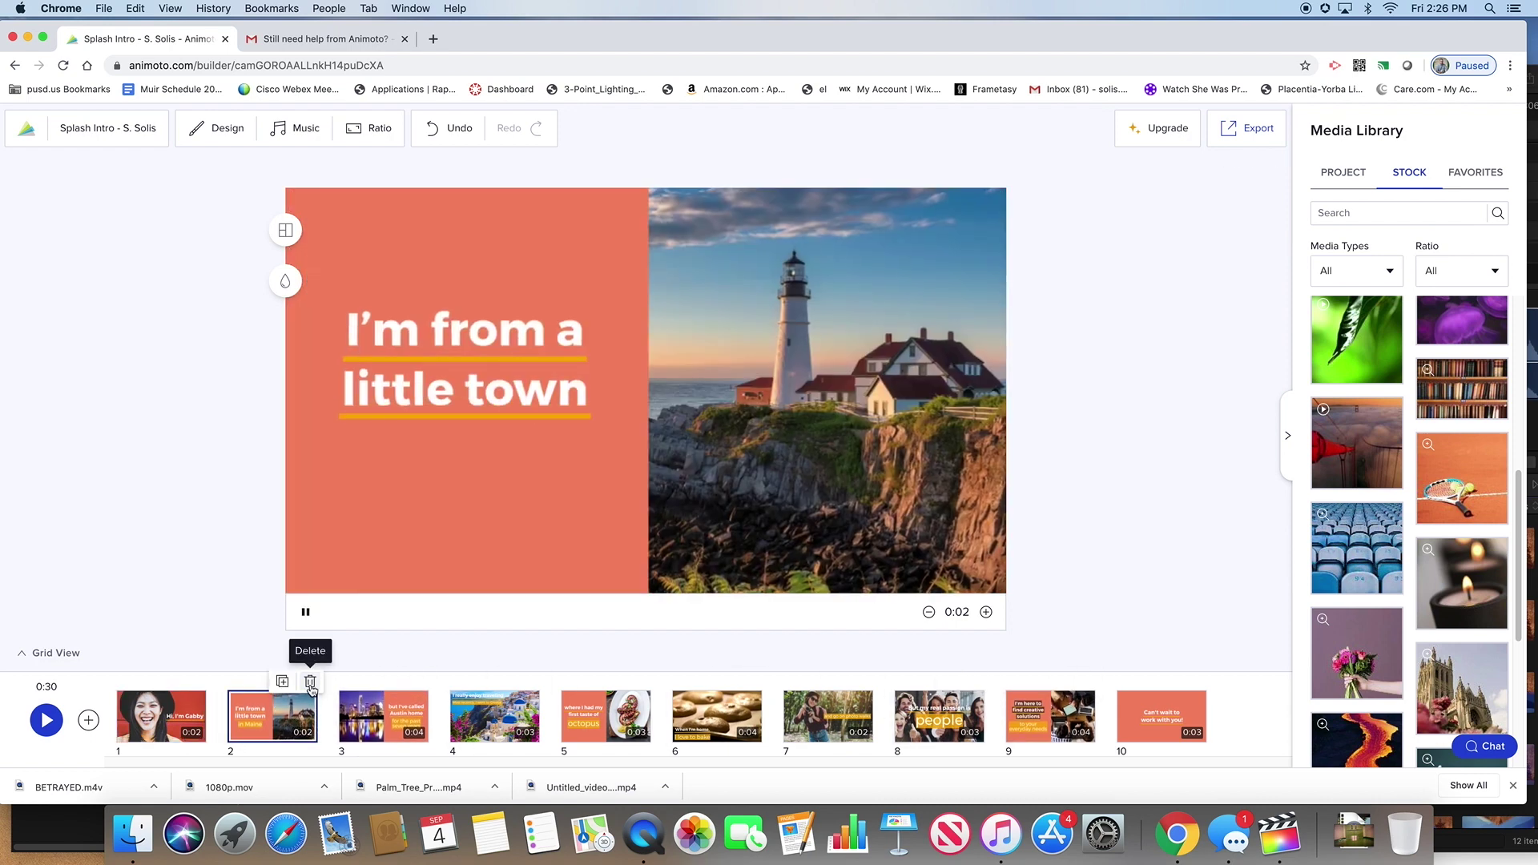
{"action": "left_click", "coordinate": [310, 681]}
{"action": "left_click", "coordinate": [310, 681]}
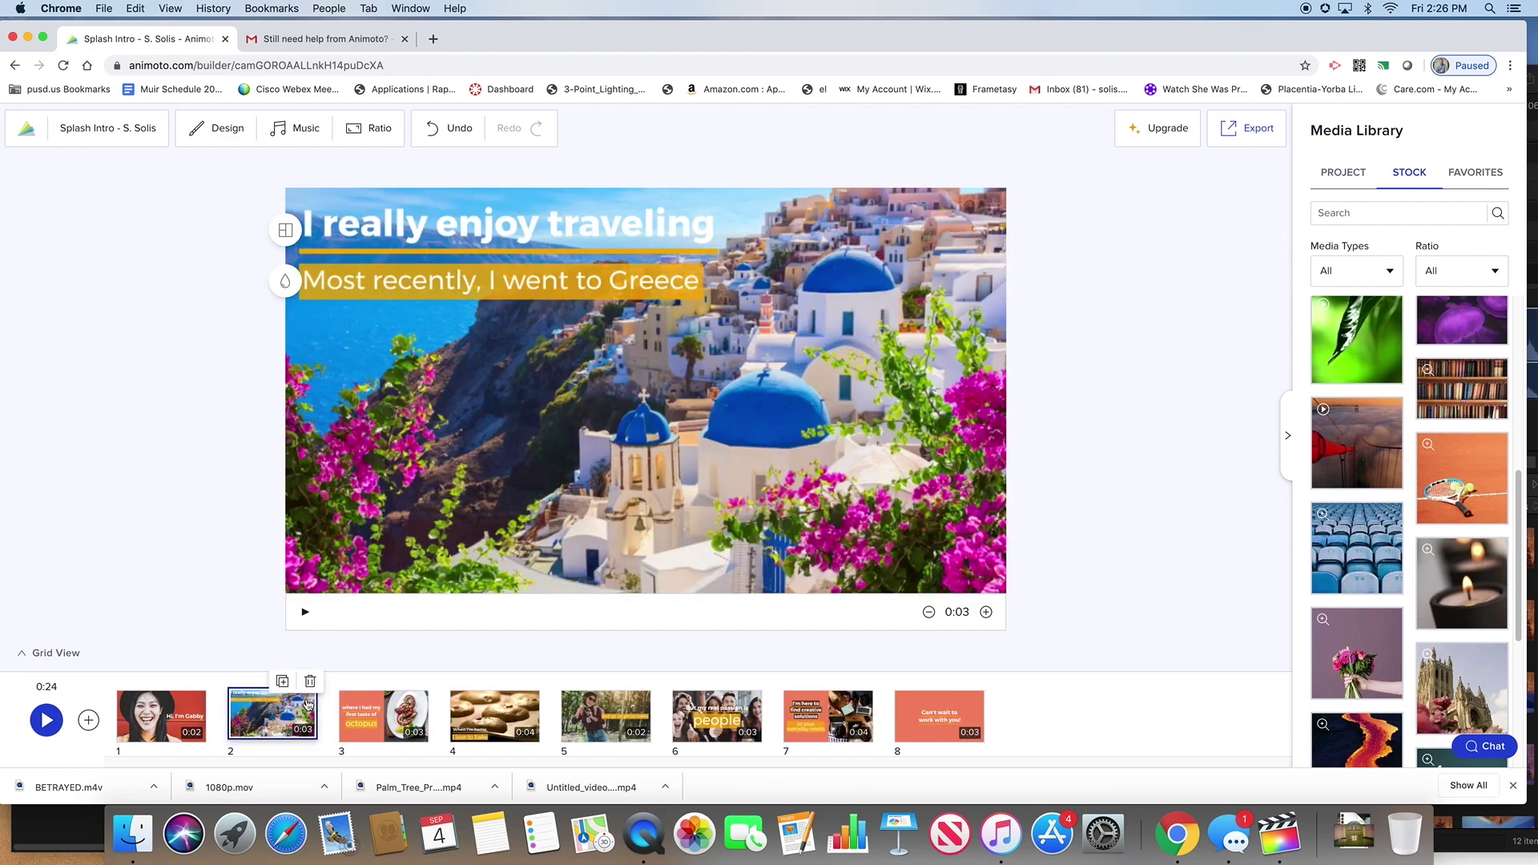
{"action": "left_click", "coordinate": [310, 685]}
{"action": "left_click", "coordinate": [311, 686]}
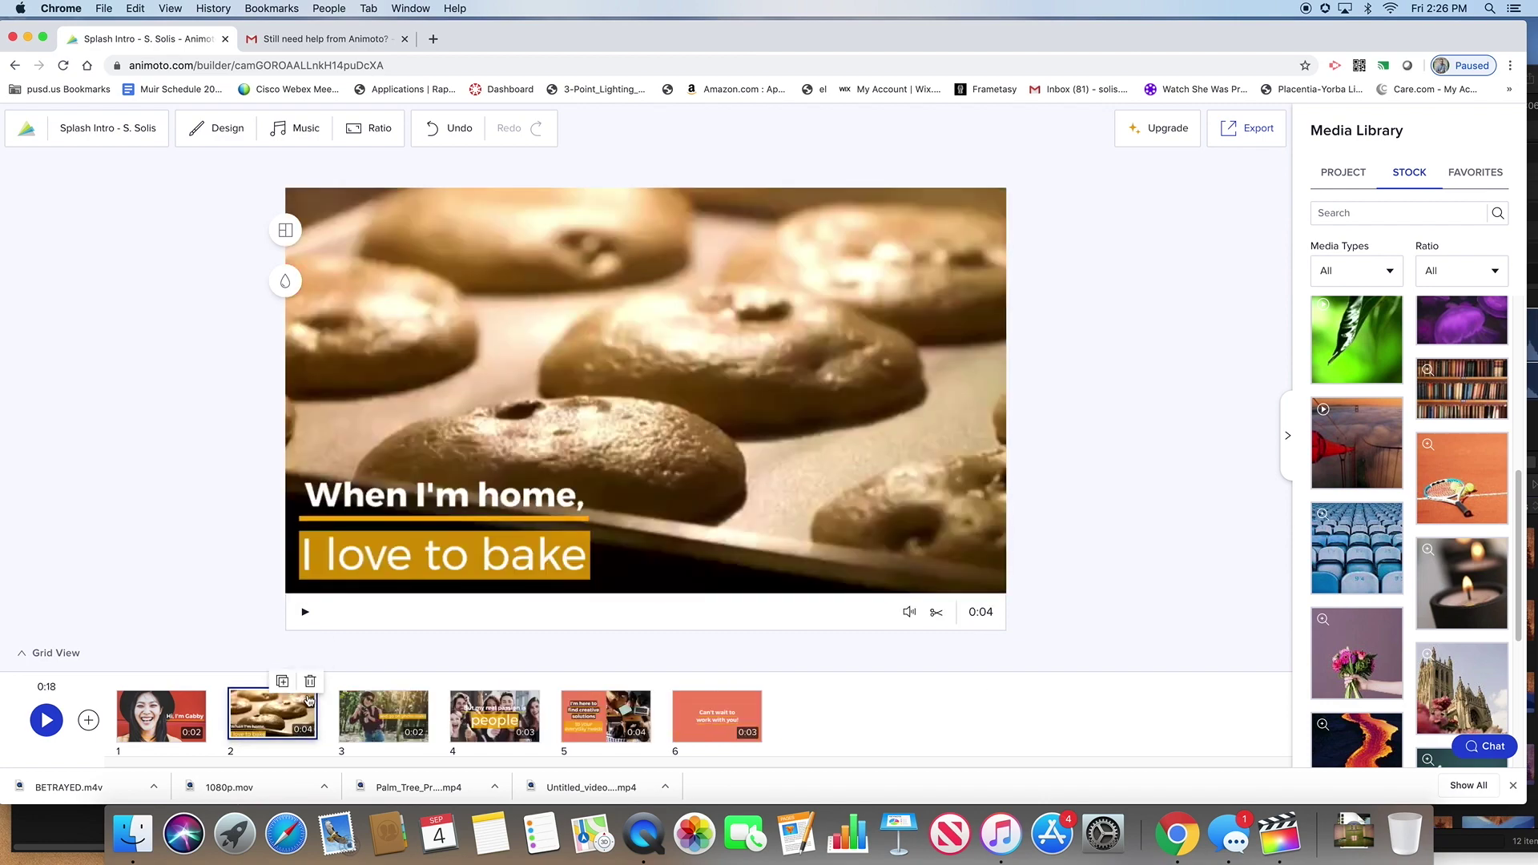
{"action": "left_click", "coordinate": [310, 686]}
{"action": "left_click", "coordinate": [311, 686]}
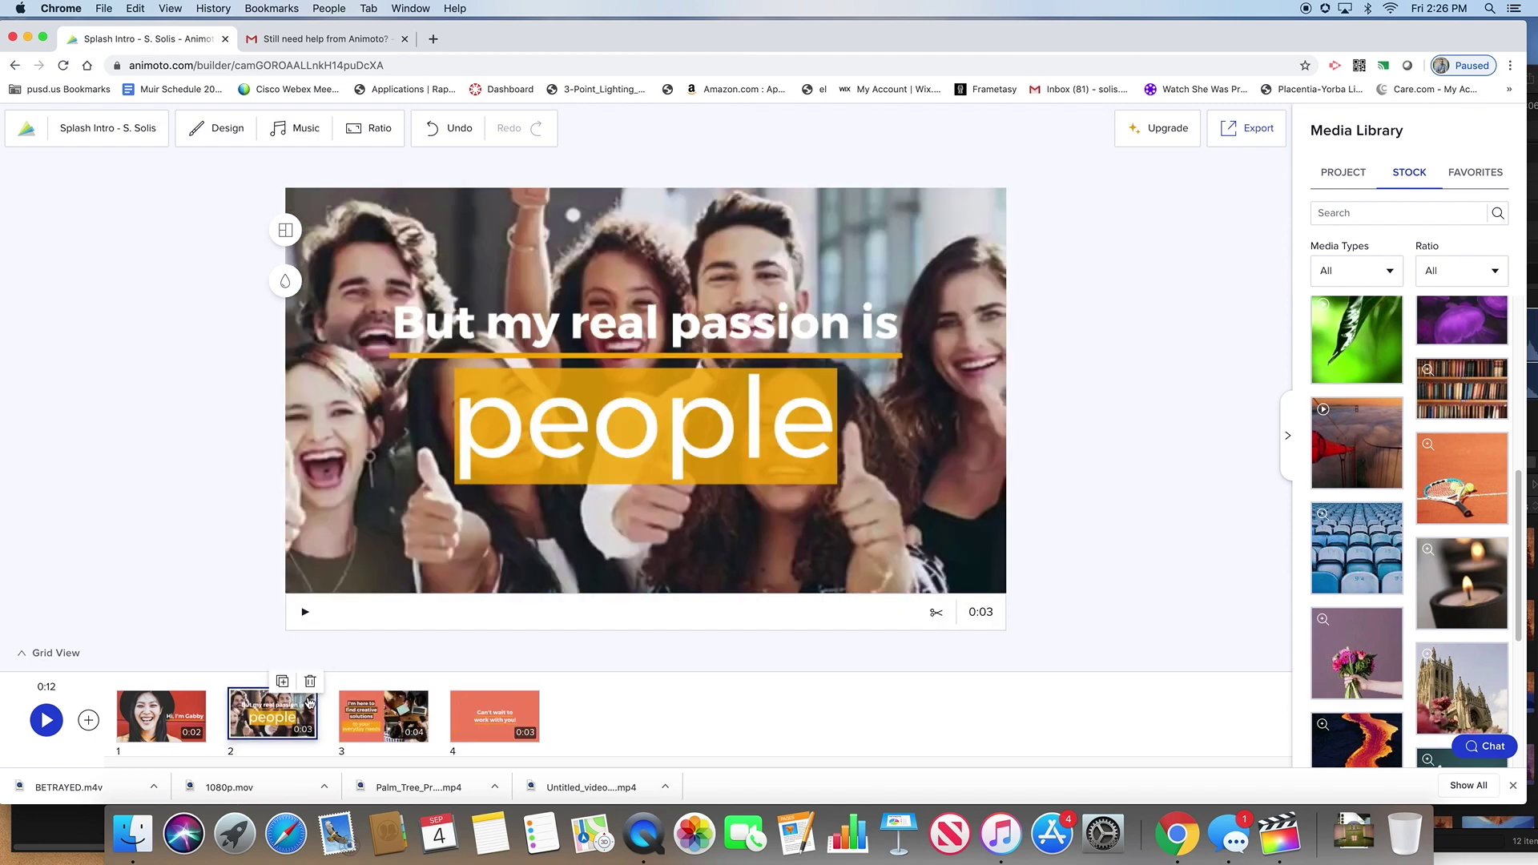
{"action": "left_click", "coordinate": [310, 681]}
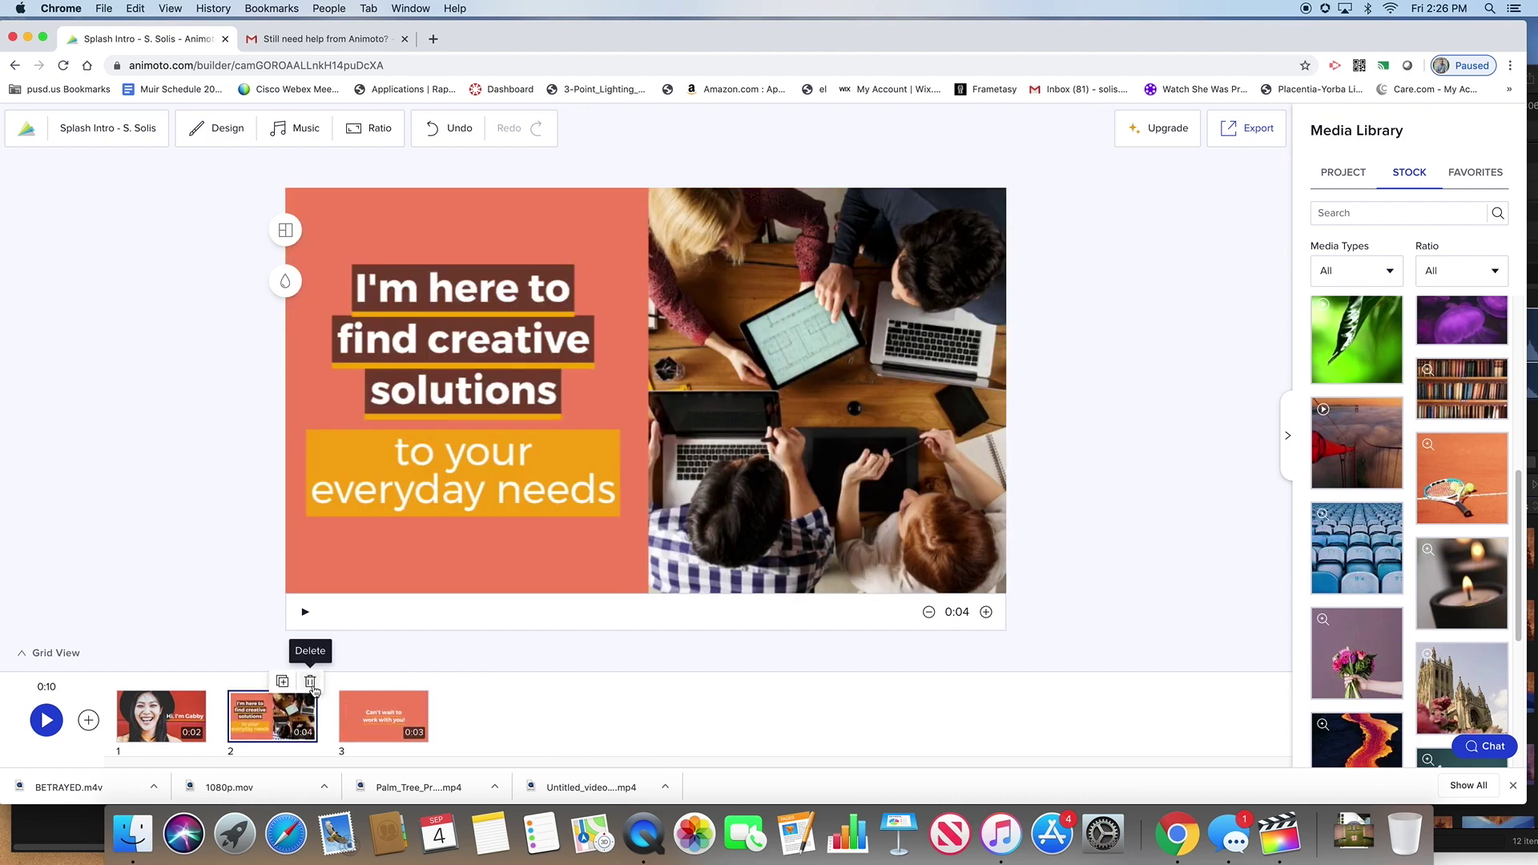
{"action": "left_click", "coordinate": [310, 681]}
Delete the closing slide and remove the opener's background photo.
{"action": "left_click", "coordinate": [310, 681]}
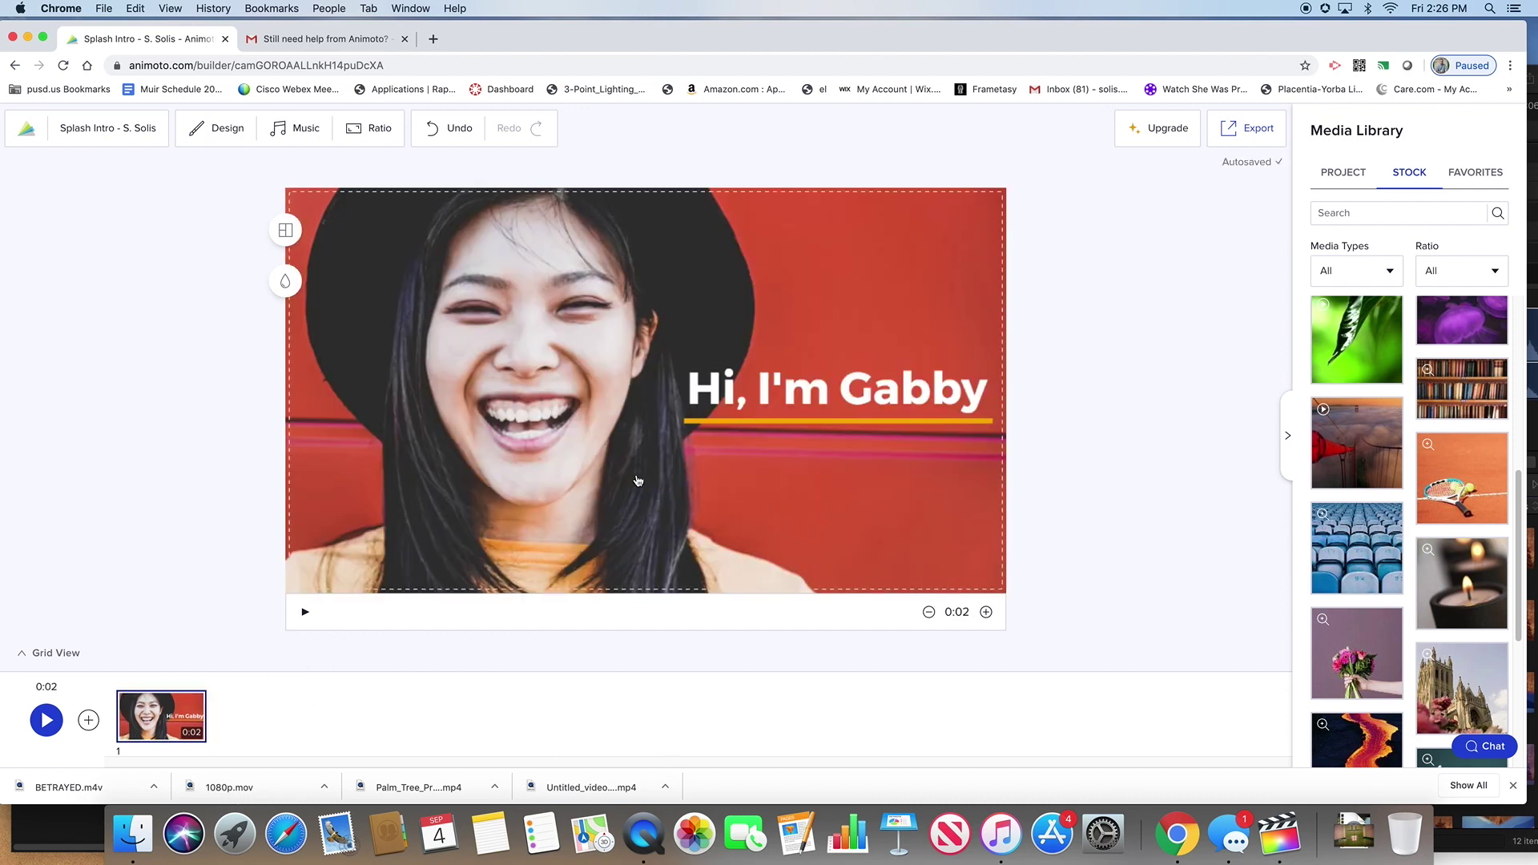
{"action": "left_click", "coordinate": [981, 260]}
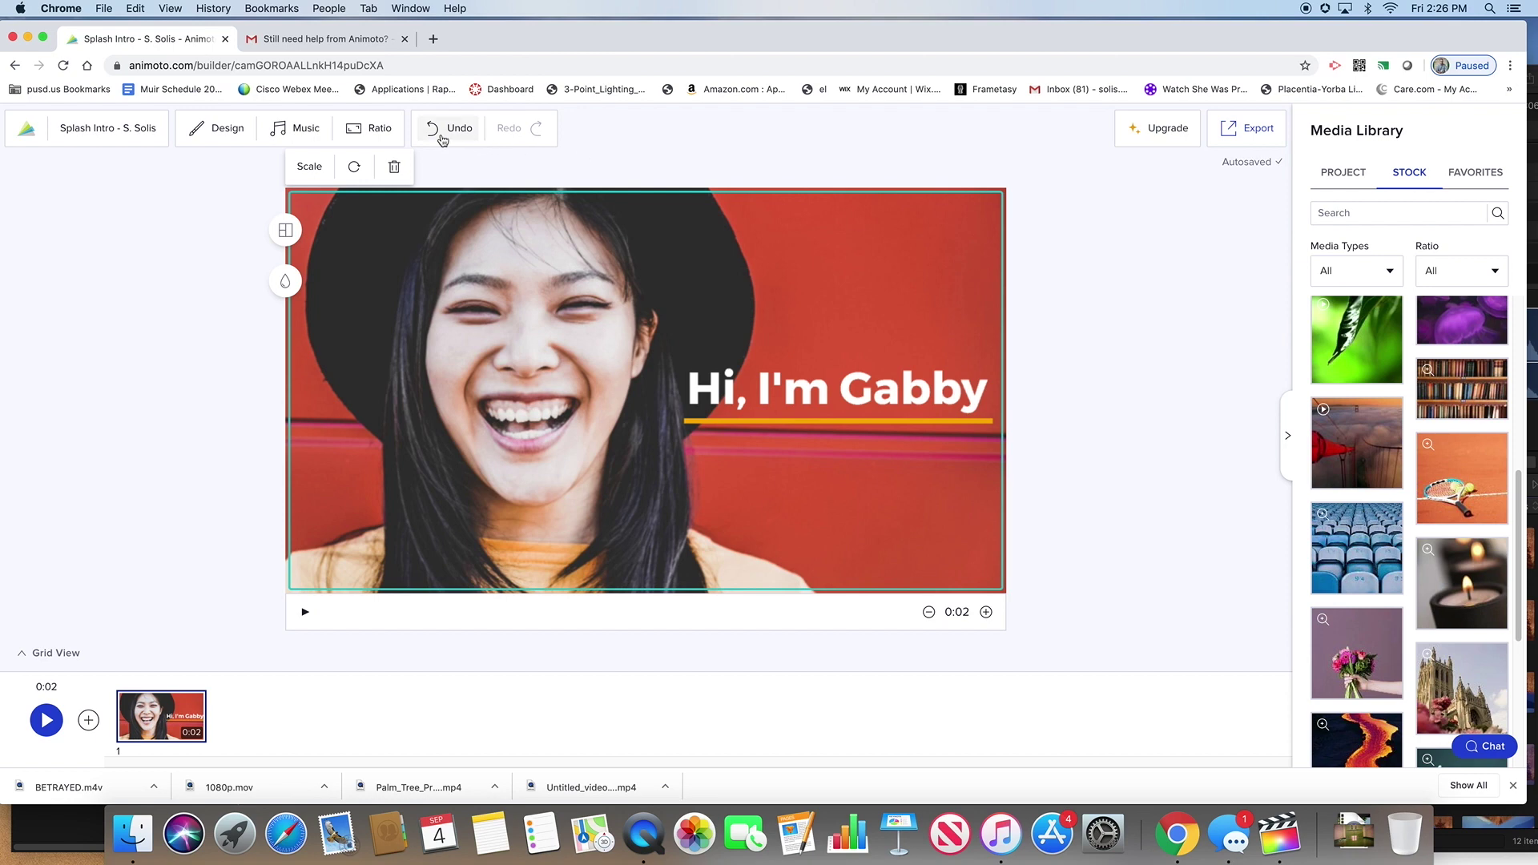
{"action": "left_click", "coordinate": [395, 167]}
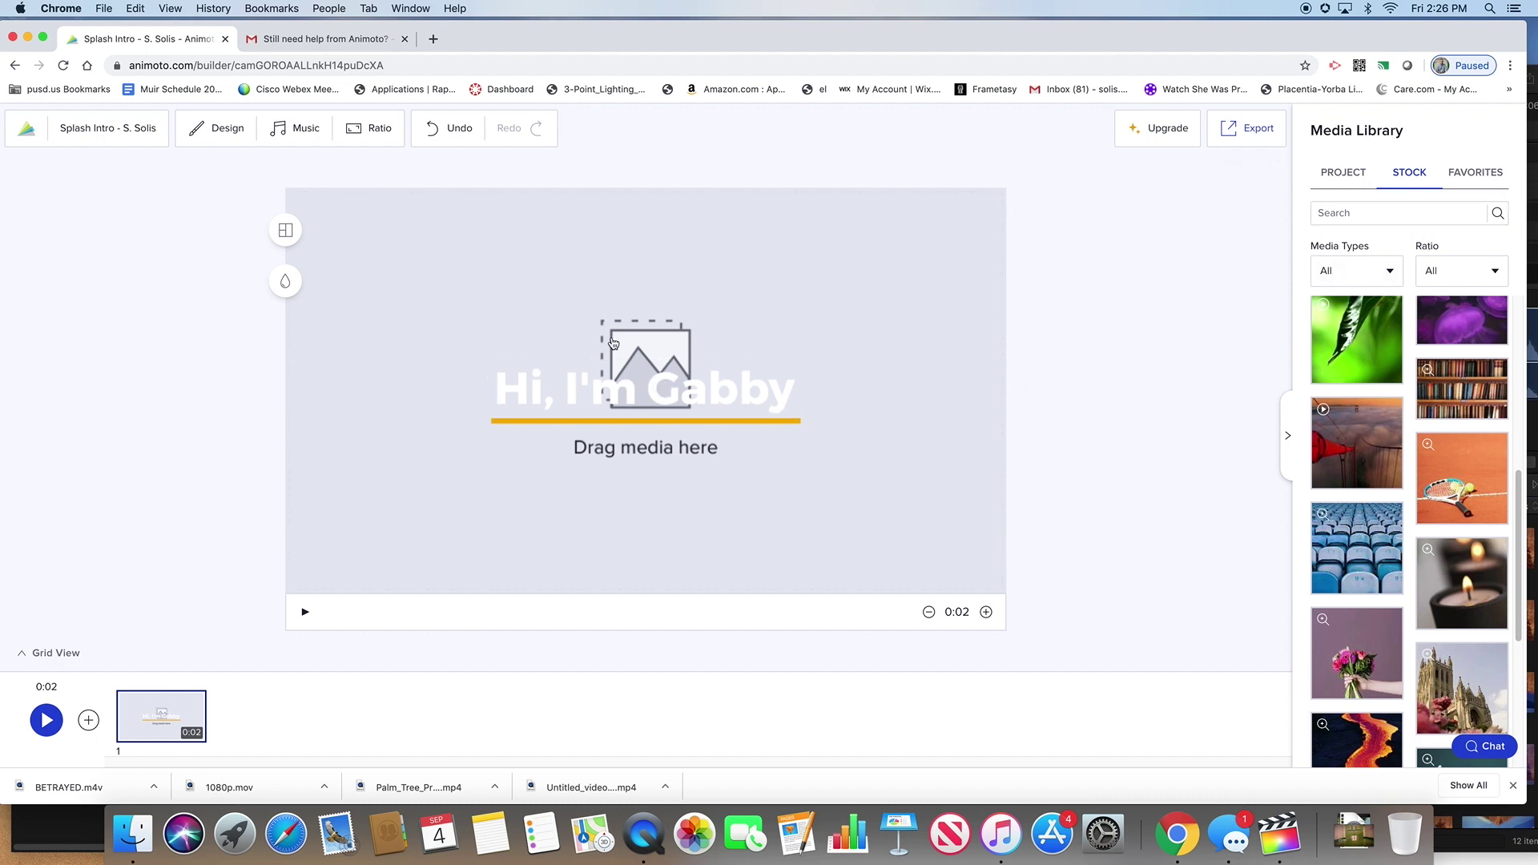
Search stock media for 'Palm Trees' and drag a palm-tree clip onto the slide.
{"action": "left_click", "coordinate": [1386, 215]}
{"action": "type", "text": "Palm Tree Produc"}
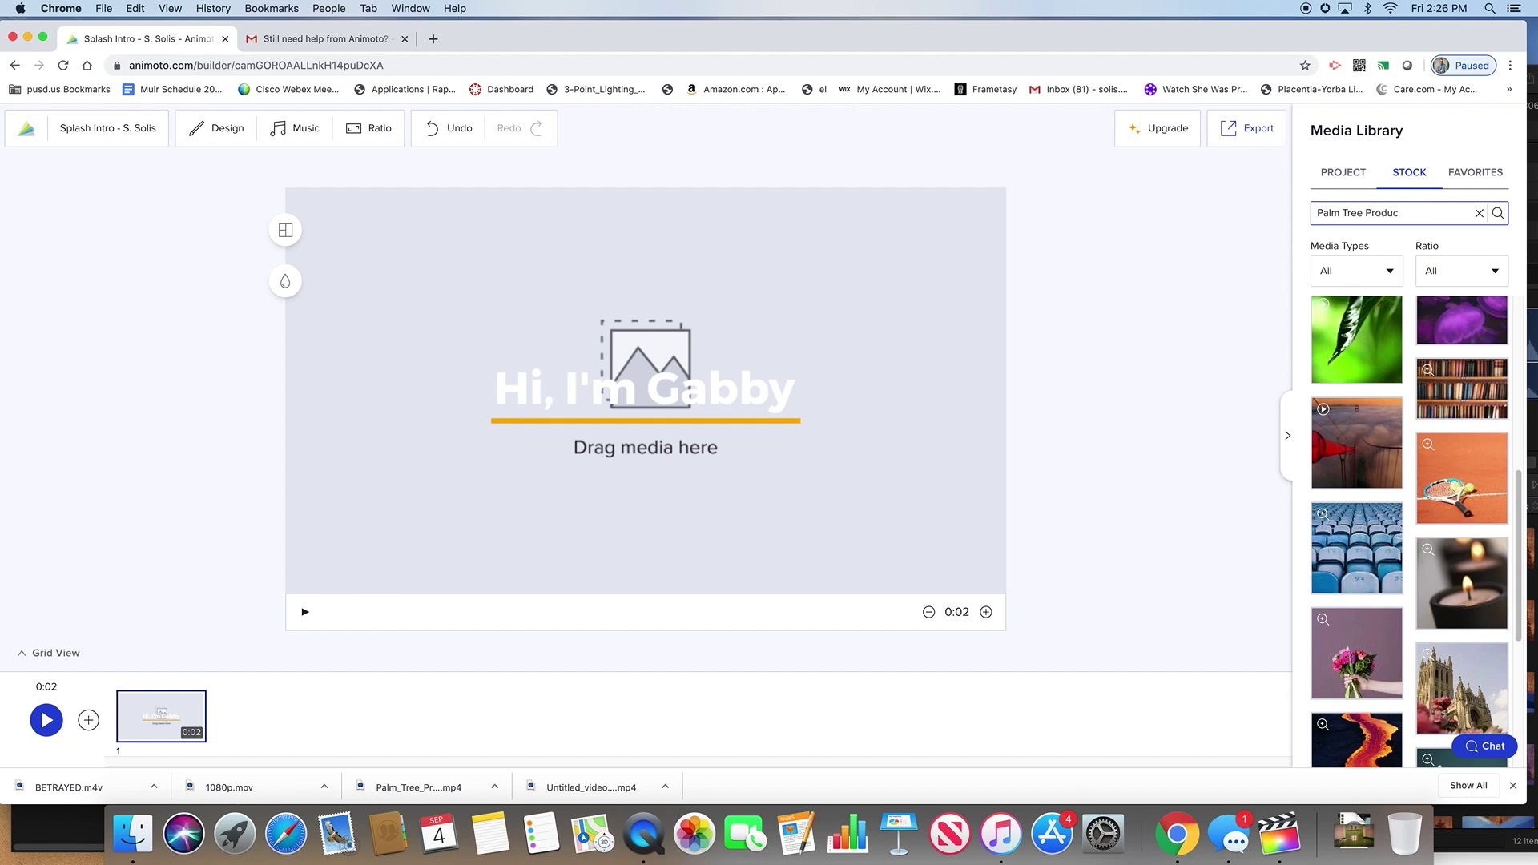
{"action": "key", "text": "super+a"}
{"action": "type", "text": "Palm Trees"}
{"action": "key", "text": "Return"}
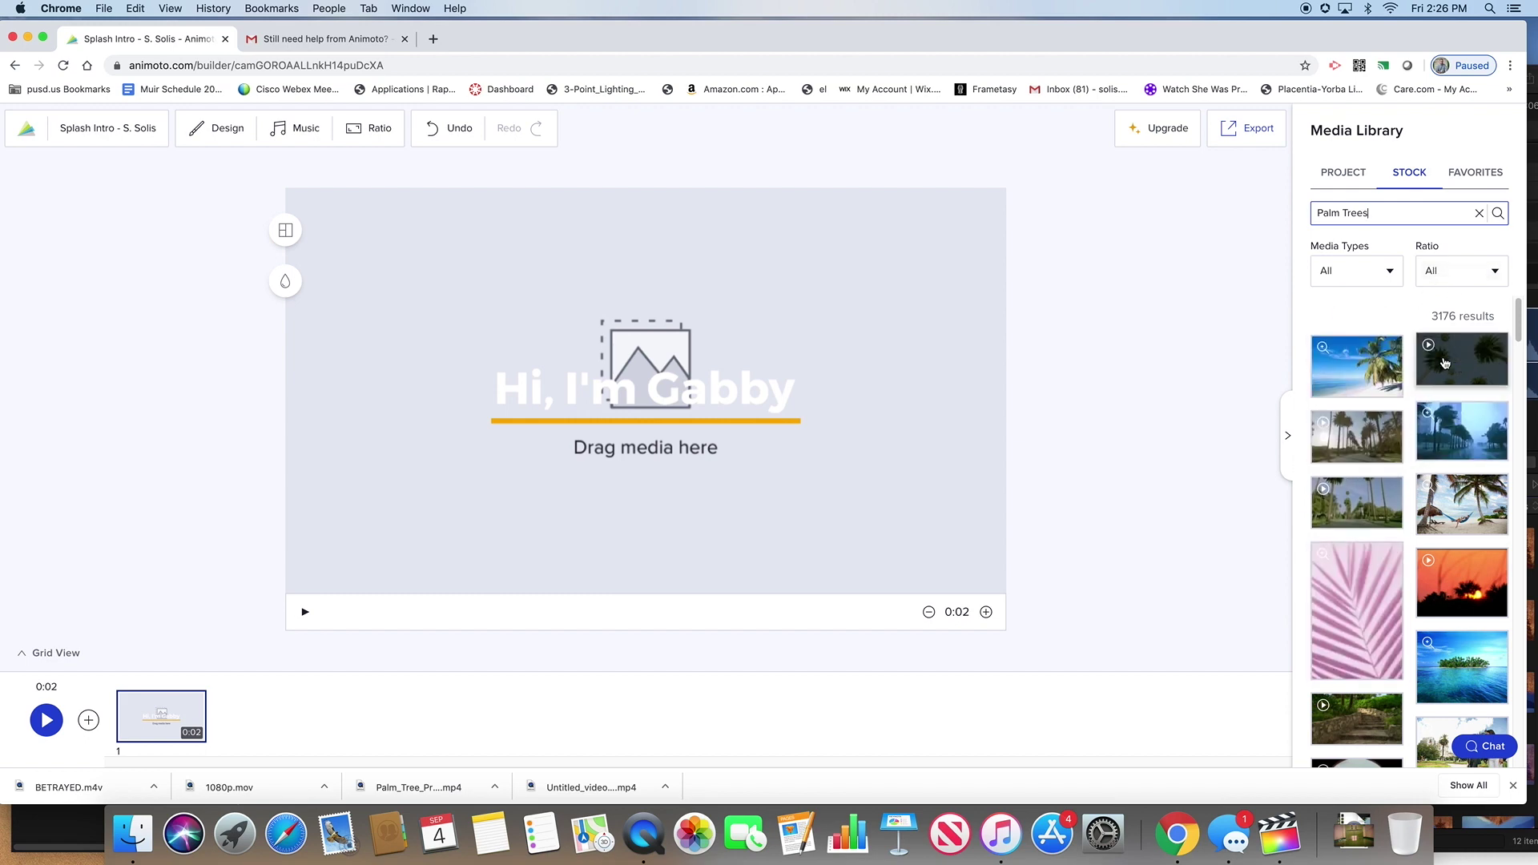
{"action": "left_click_drag", "start_coordinate": [1470, 364], "coordinate": [836, 377]}
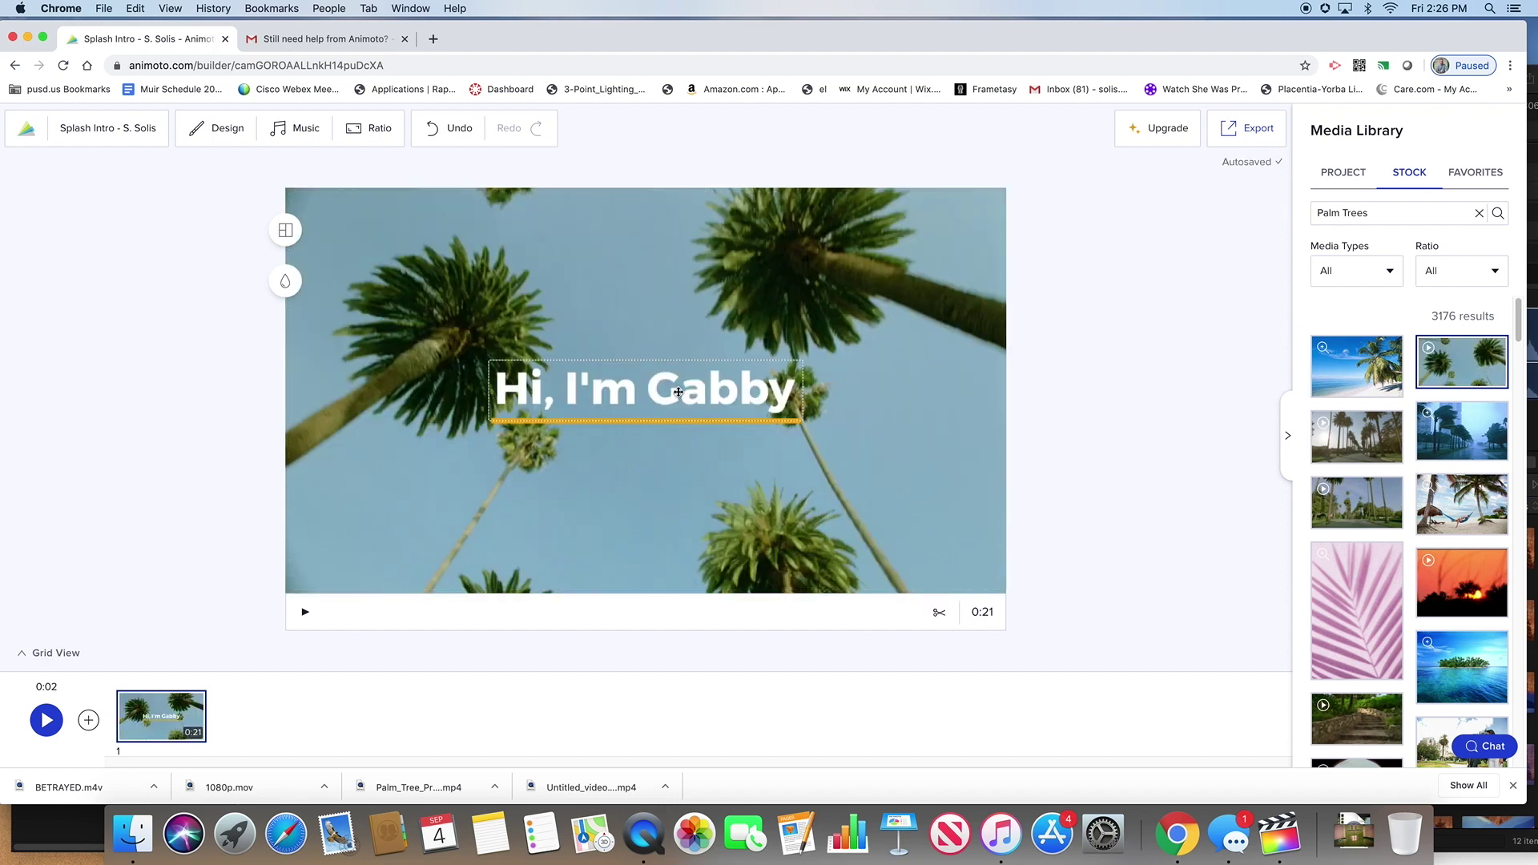
Retype the title as 'Palm Tree' and 'Productions' on two lines.
{"action": "double_click", "coordinate": [622, 379]}
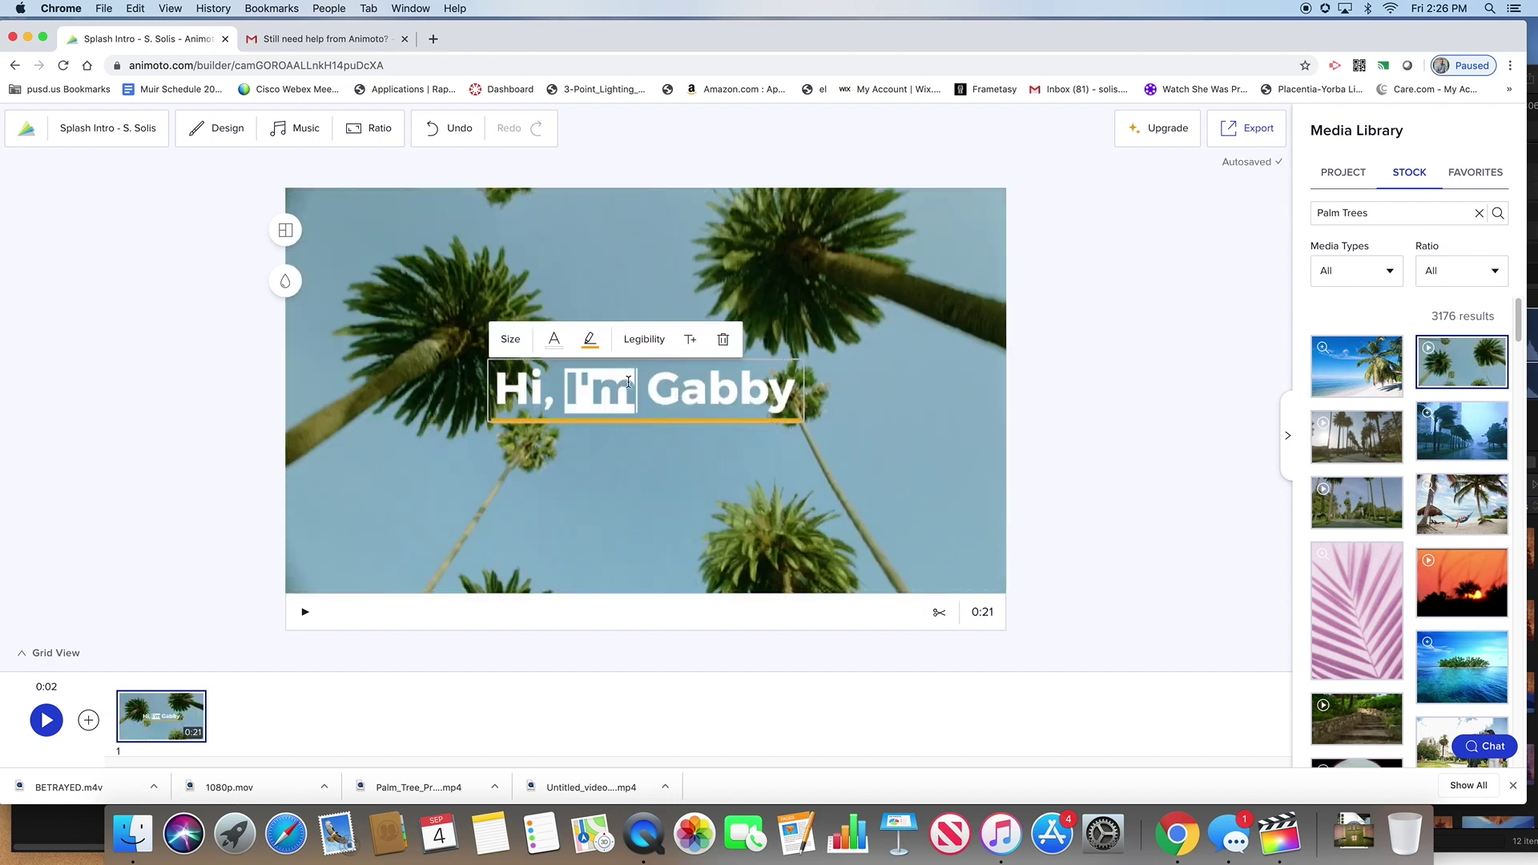
{"action": "left_click", "coordinate": [566, 389]}
{"action": "double_click", "coordinate": [565, 390]}
{"action": "triple_click", "coordinate": [566, 390]}
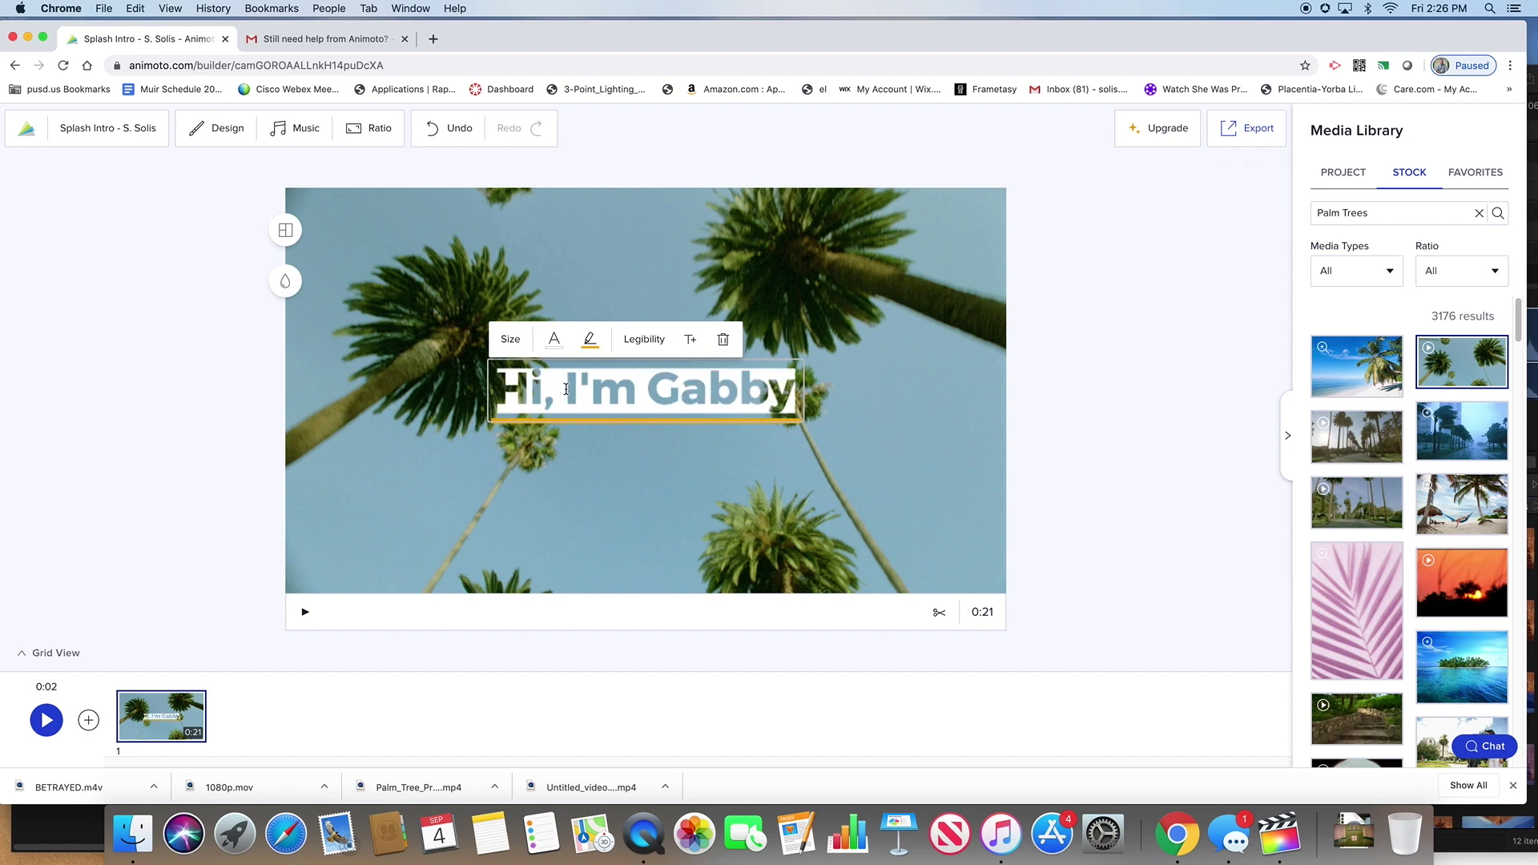
{"action": "type", "text": "Palm Tree"}
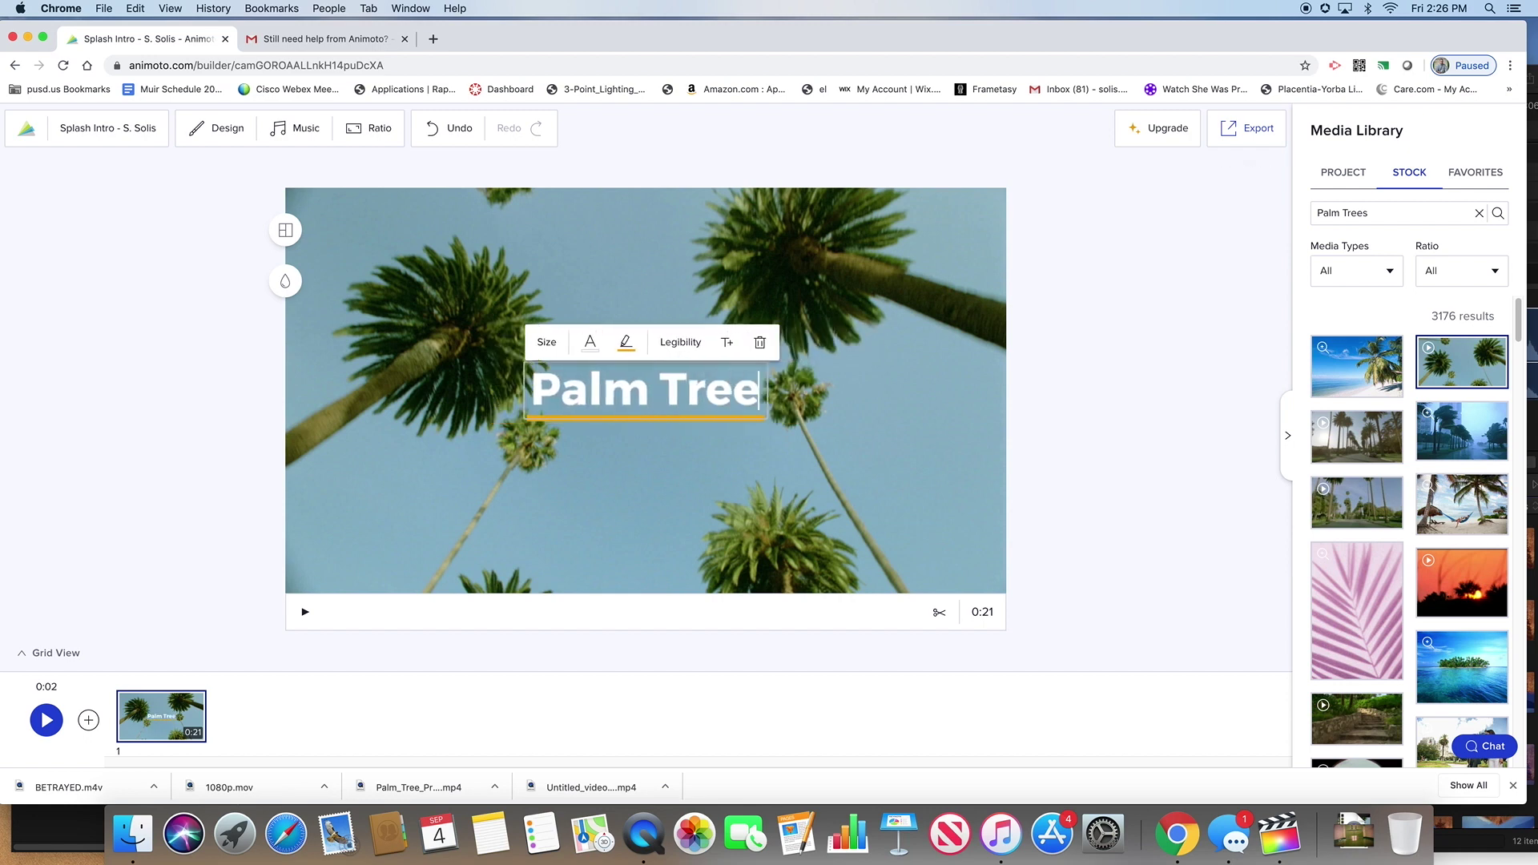
{"action": "key", "text": "Return"}
{"action": "type", "text": "Prdo"}
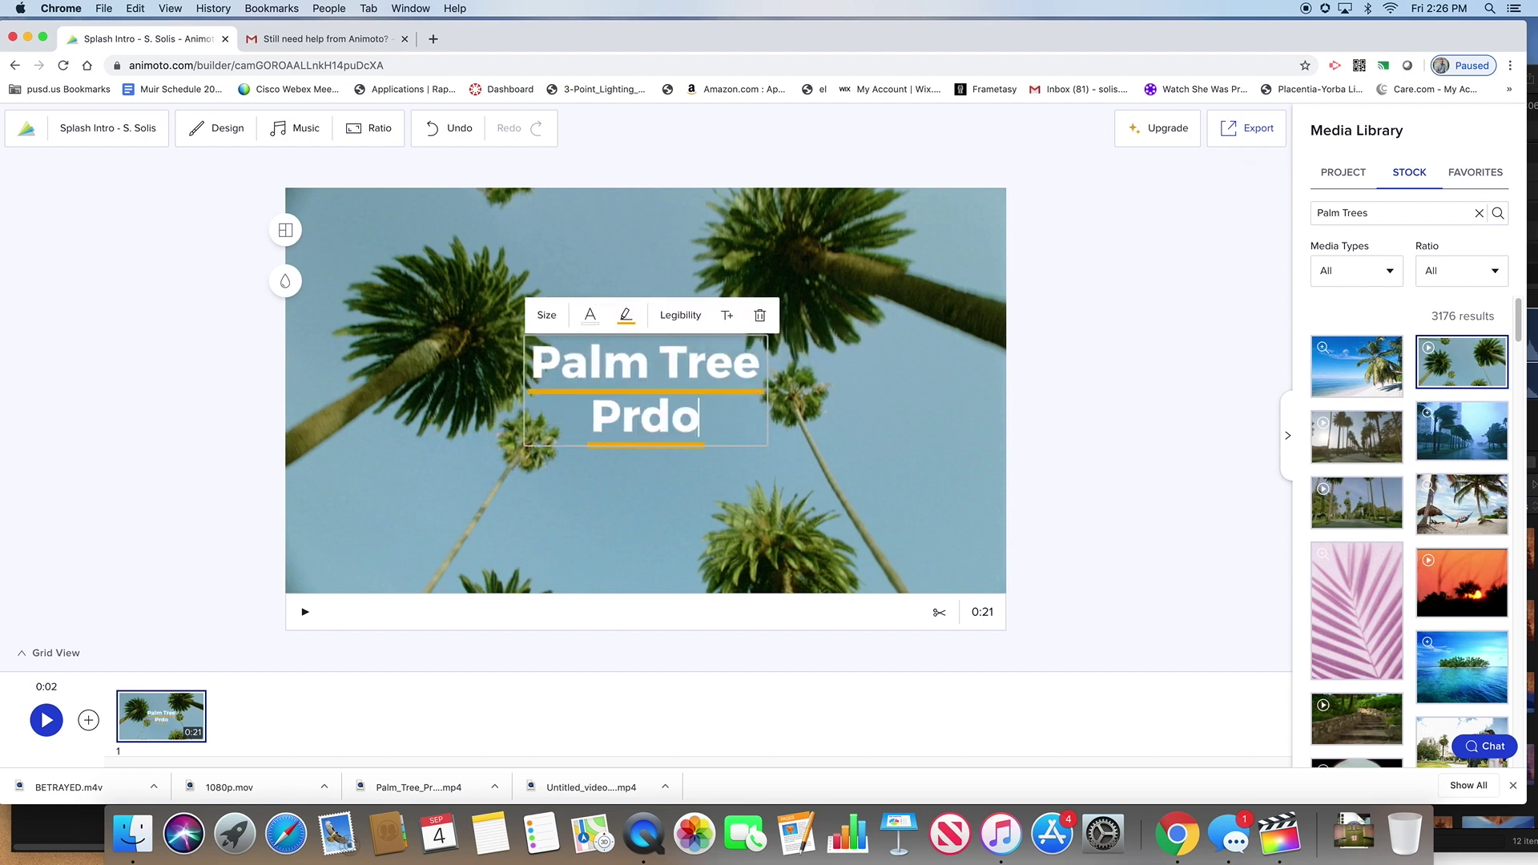
{"action": "key", "text": "BackSpace"}
{"action": "key", "text": "BackSpace"}
{"action": "type", "text": "oductions"}
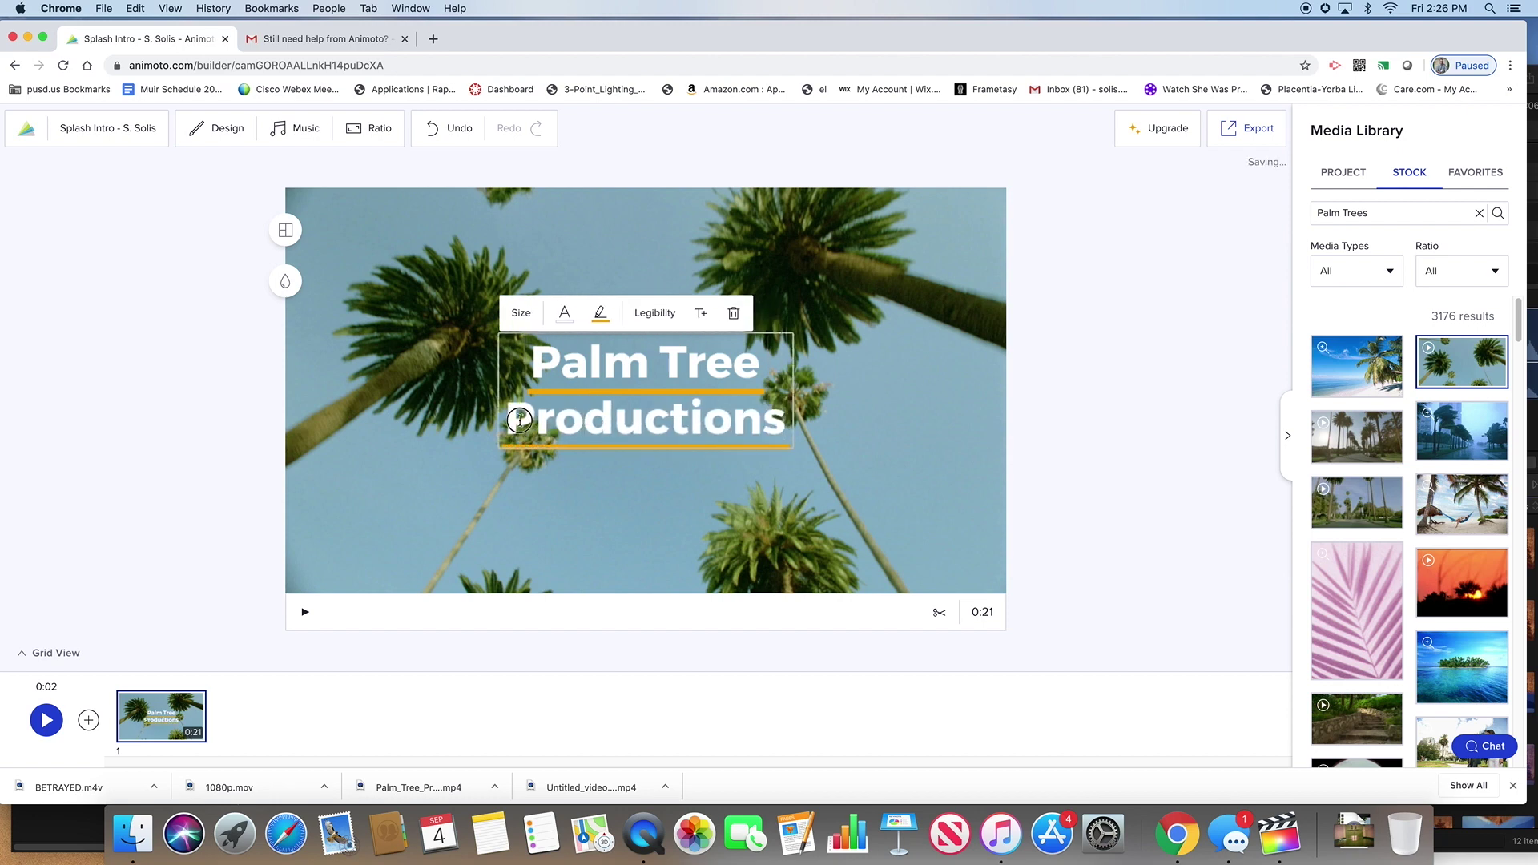
{"action": "left_click_drag", "start_coordinate": [508, 419], "coordinate": [803, 420]}
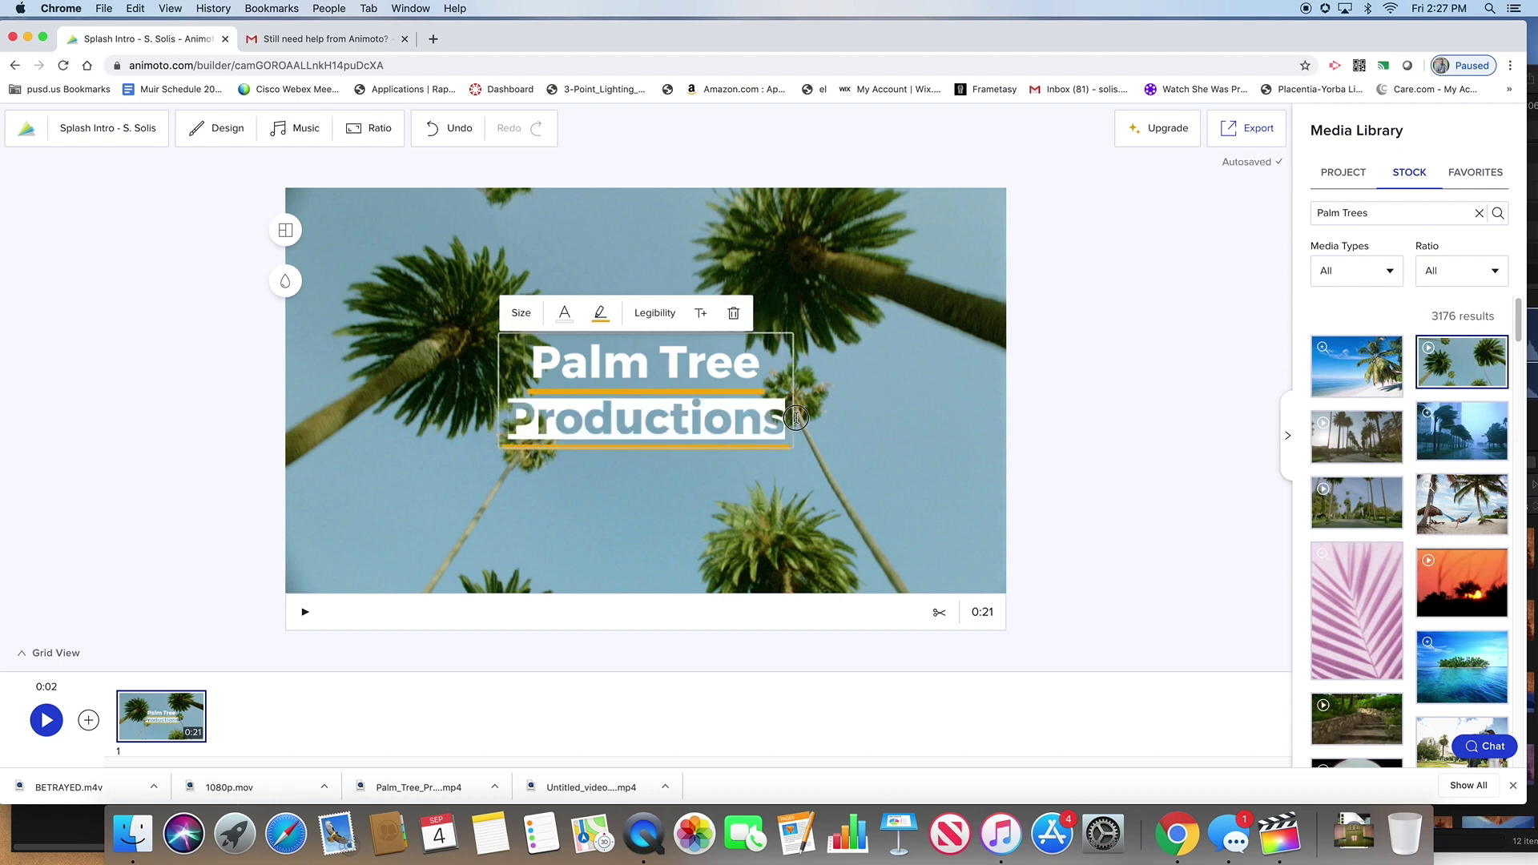
Undo the added subtitle line and enlarge the title text with the Size slider.
{"action": "left_click", "coordinate": [703, 314]}
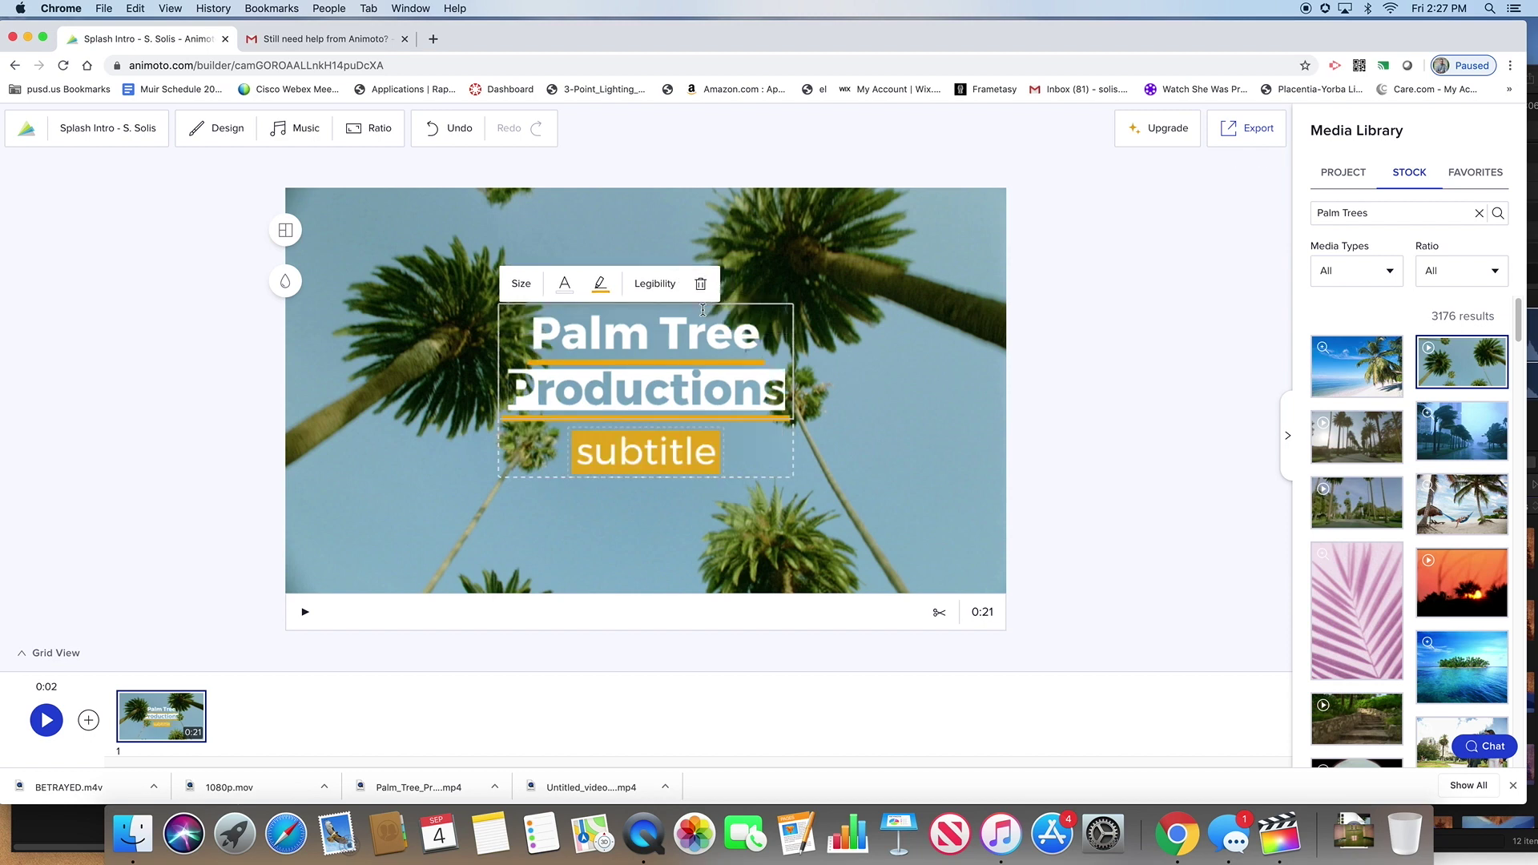
{"action": "key", "text": "super+z"}
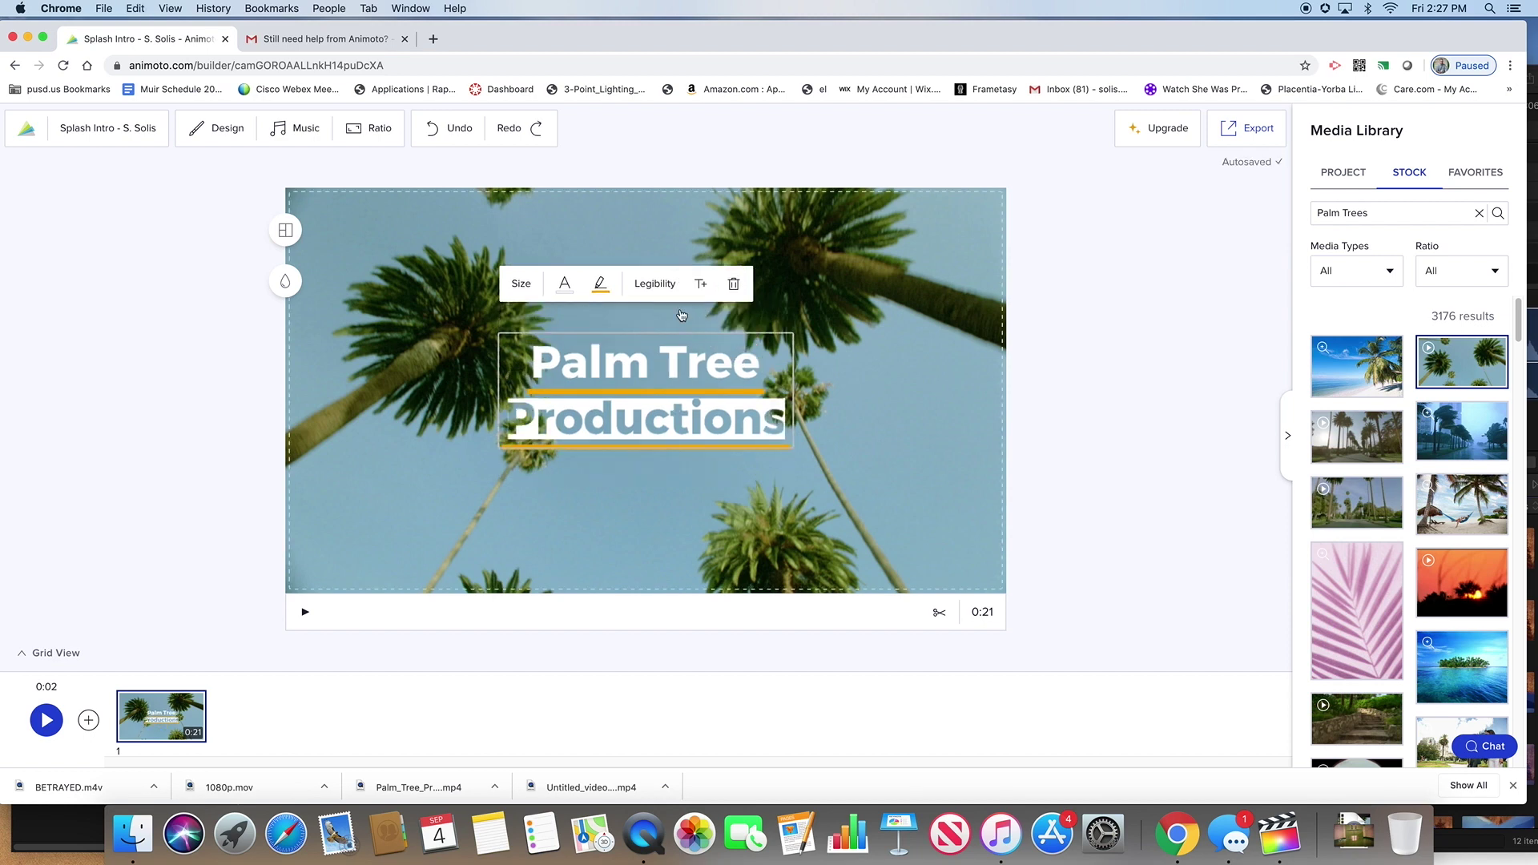
{"action": "left_click", "coordinate": [521, 283]}
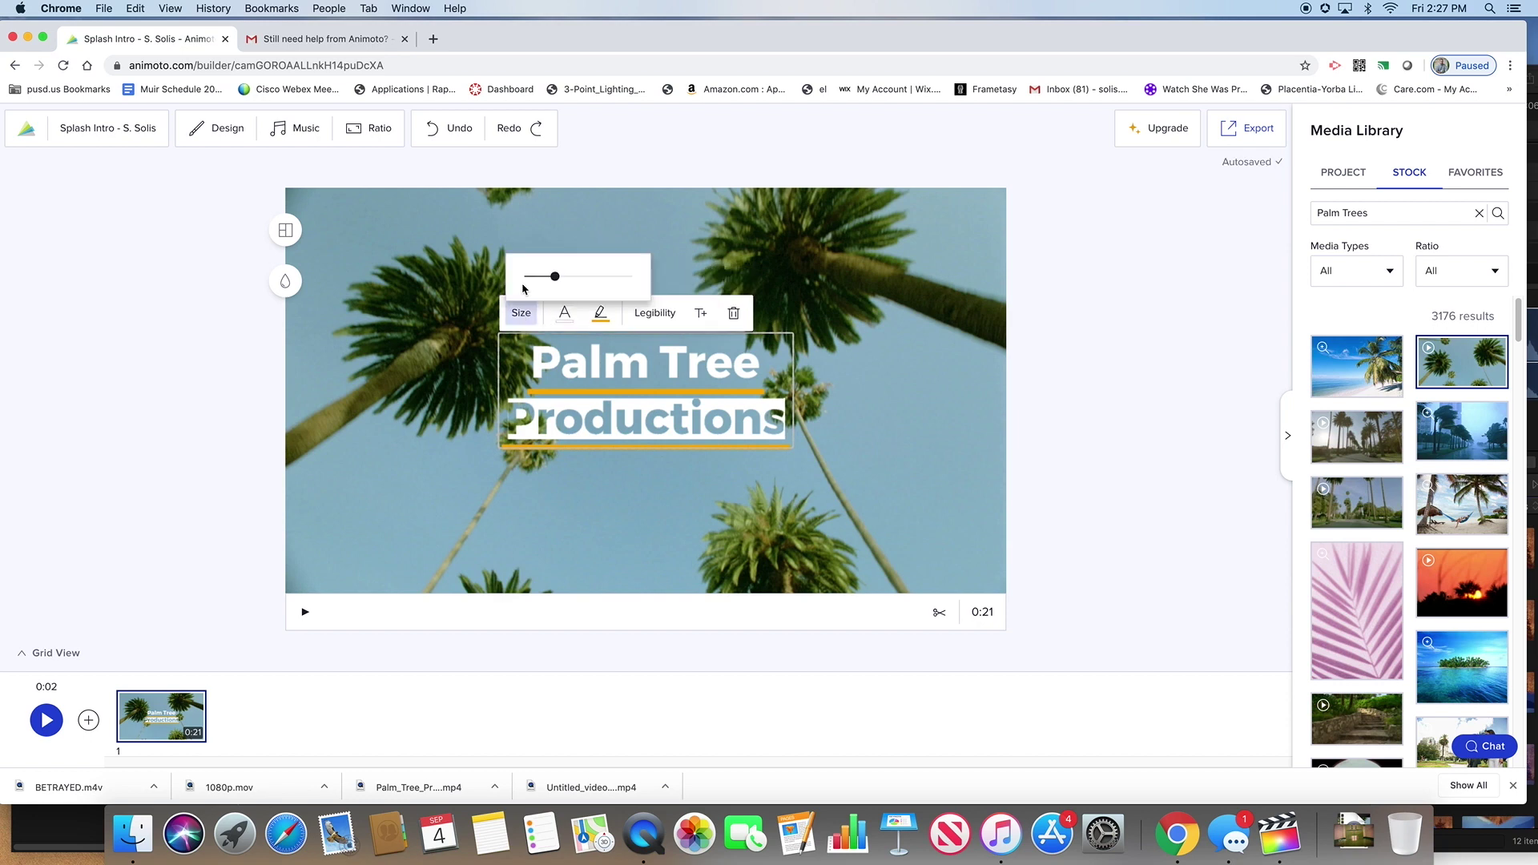
{"action": "left_click", "coordinate": [661, 398]}
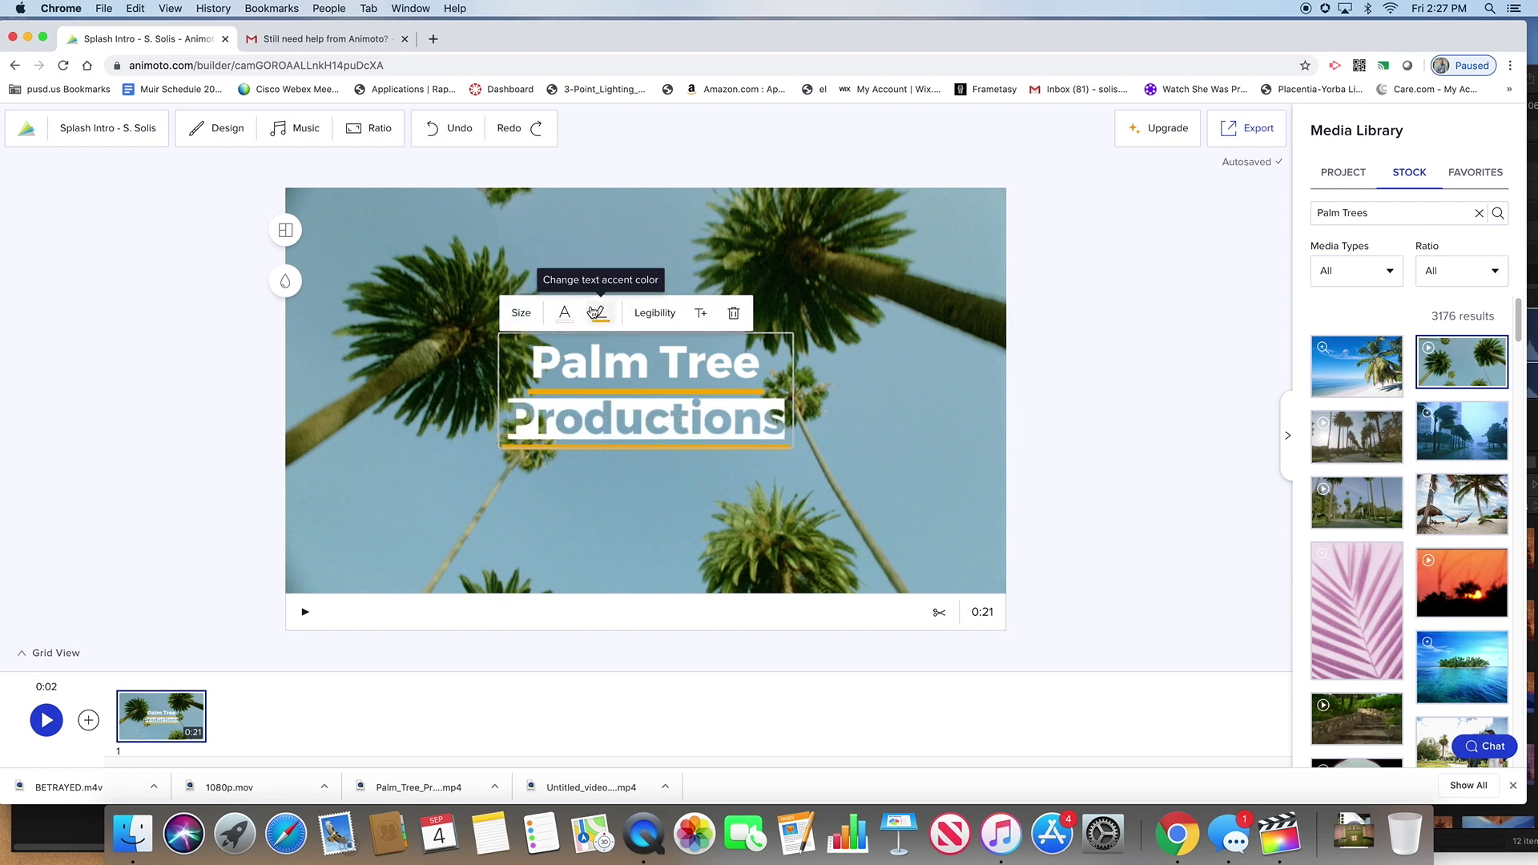
{"action": "left_click", "coordinate": [526, 313]}
{"action": "mouse_move", "coordinate": [558, 278]}
{"action": "left_mouse_down"}
{"action": "mouse_move", "coordinate": [539, 276]}
{"action": "mouse_move", "coordinate": [563, 278]}
{"action": "left_mouse_up"}
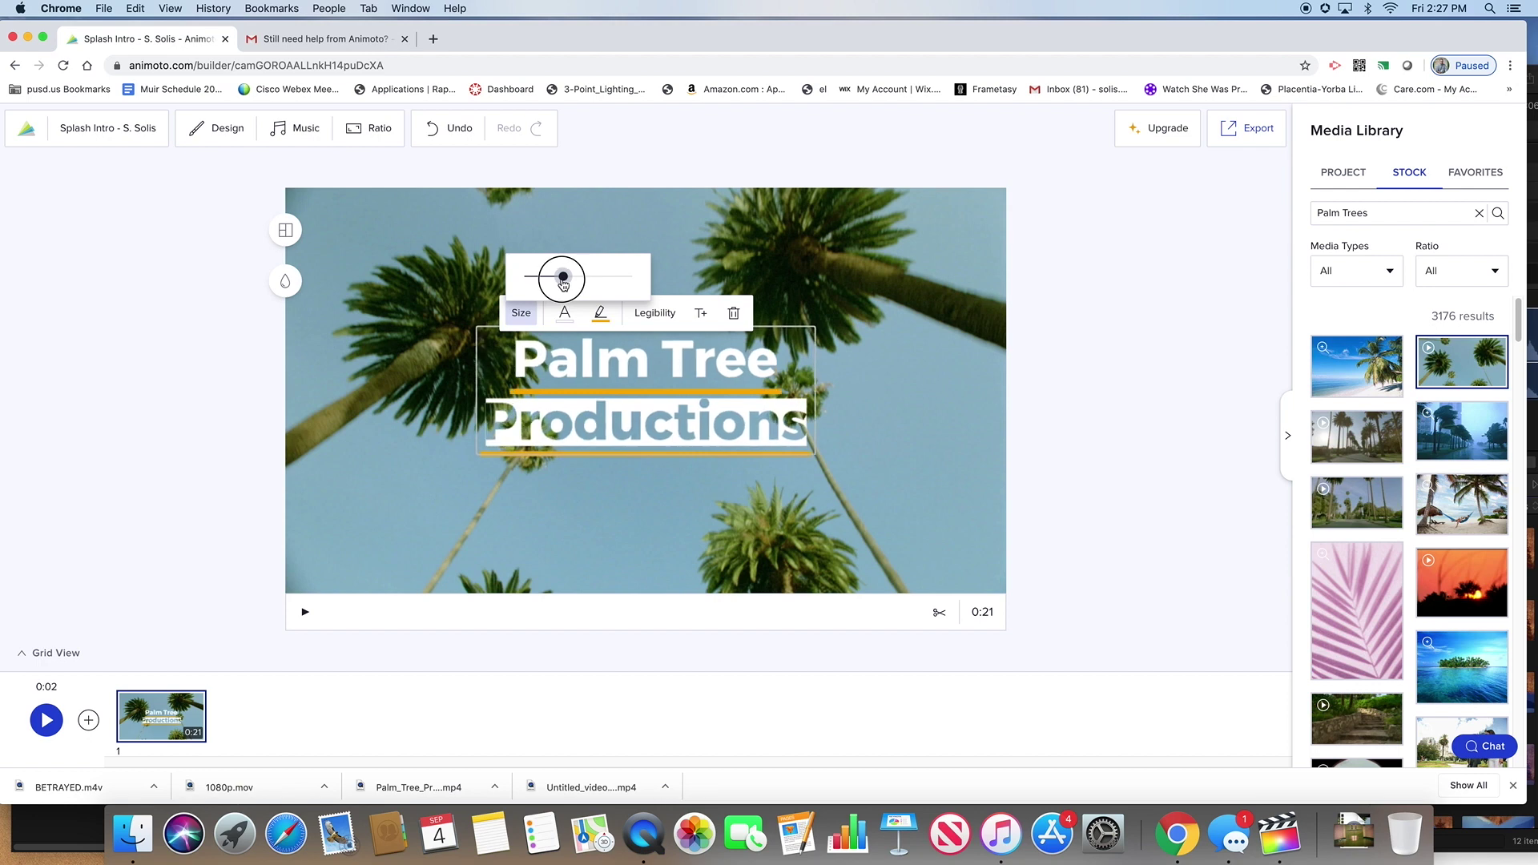
{"action": "left_click", "coordinate": [696, 420]}
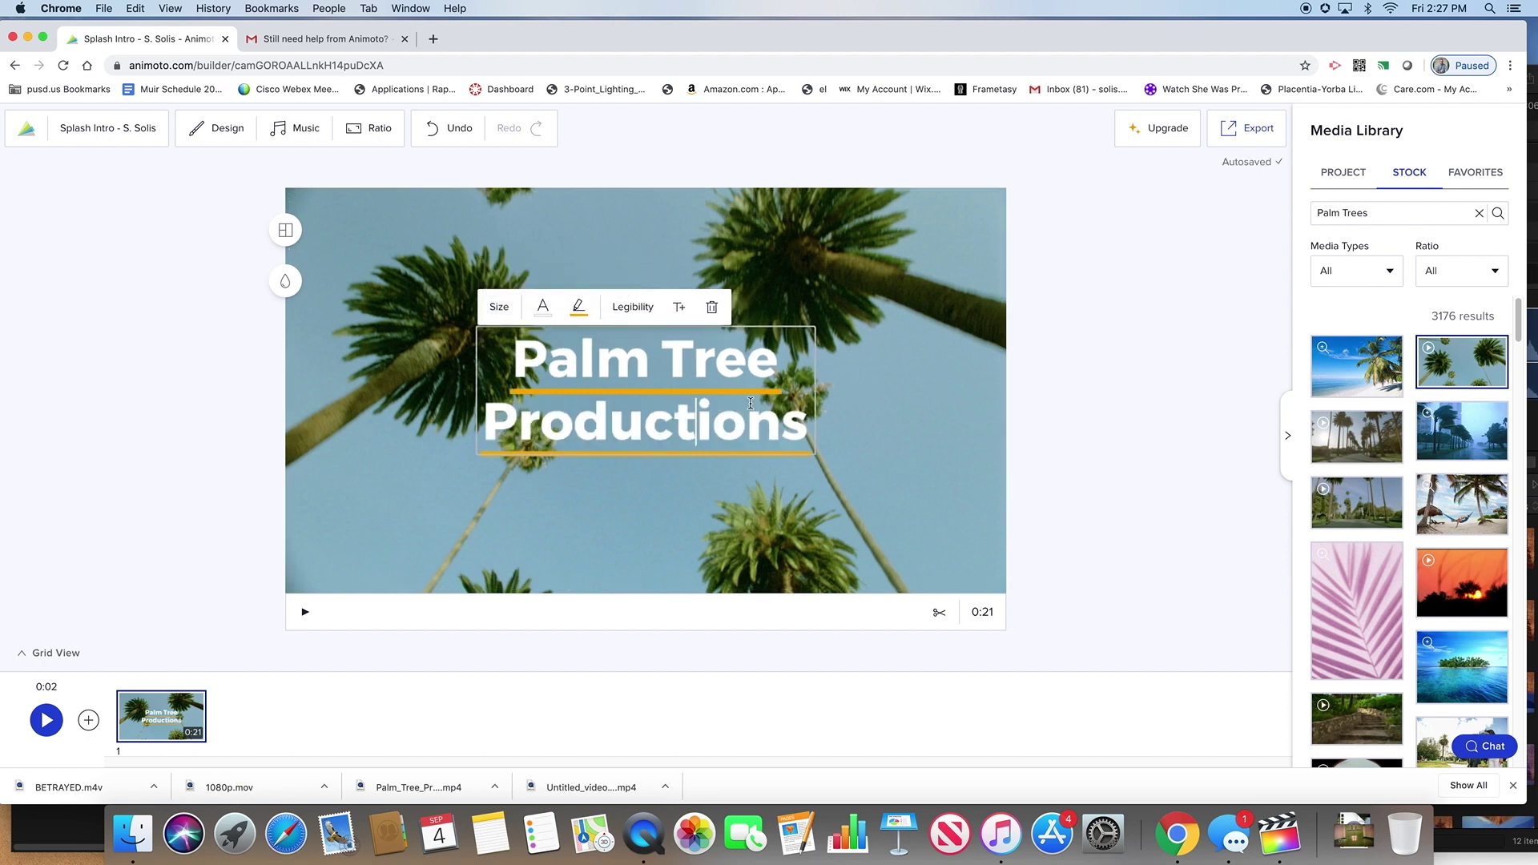
{"action": "left_click", "coordinate": [782, 319]}
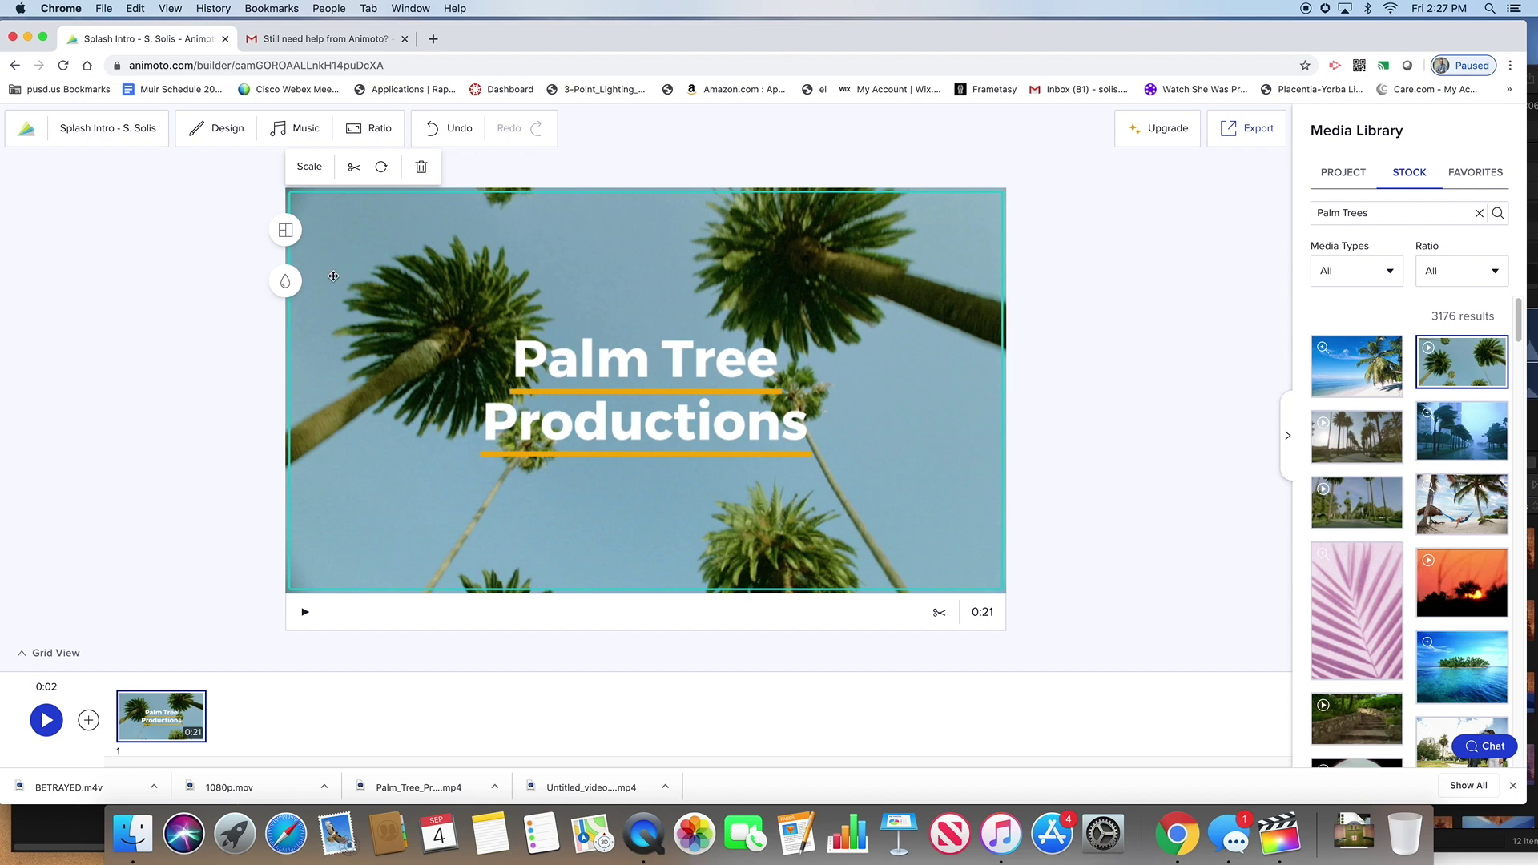
Change the title block's background colour to teal.
{"action": "left_click", "coordinate": [286, 282]}
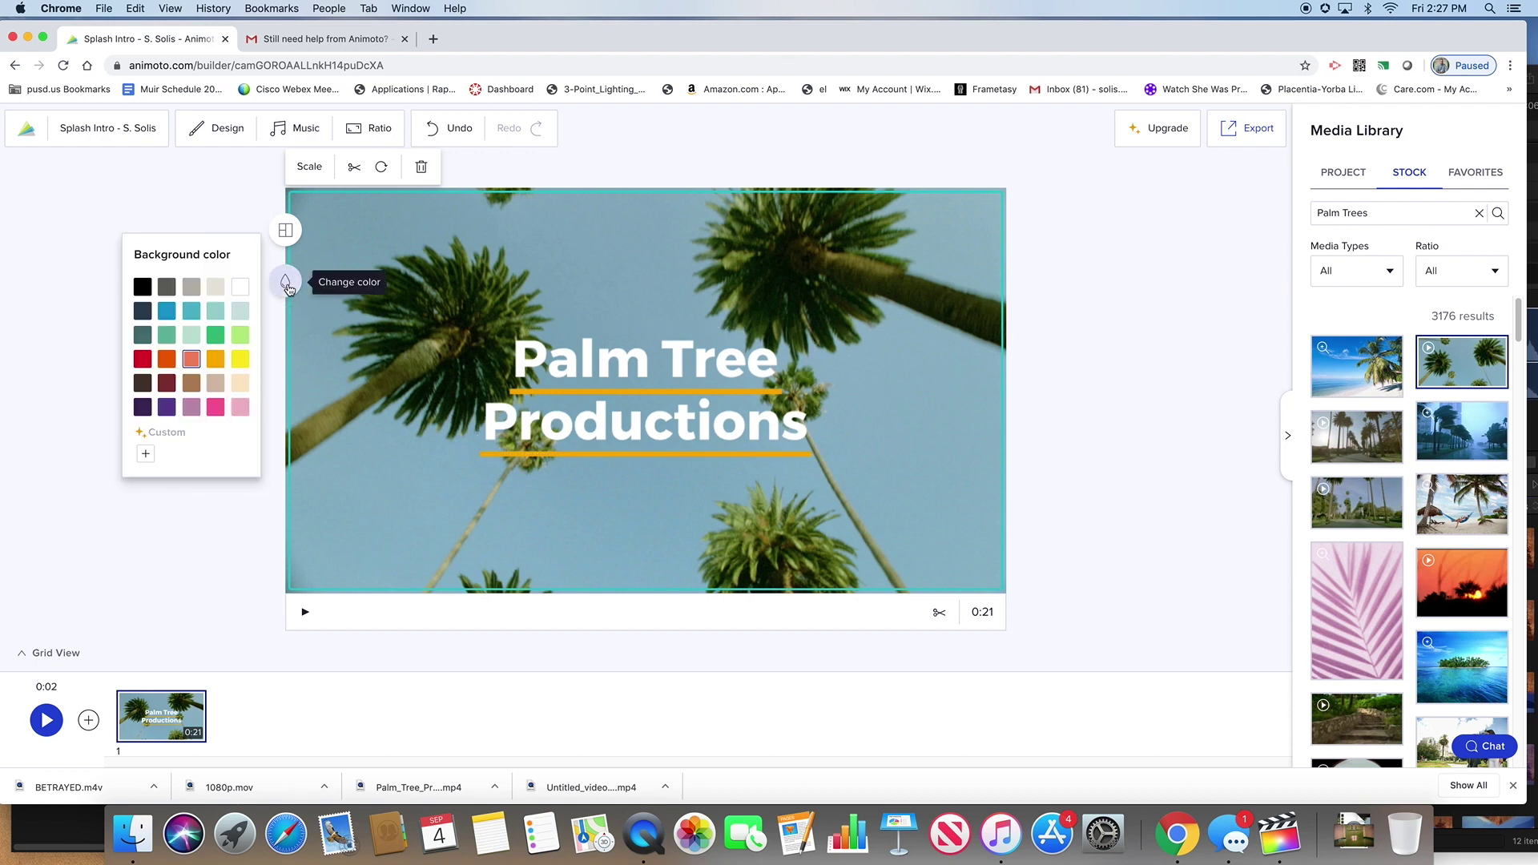
{"action": "left_click", "coordinate": [223, 337]}
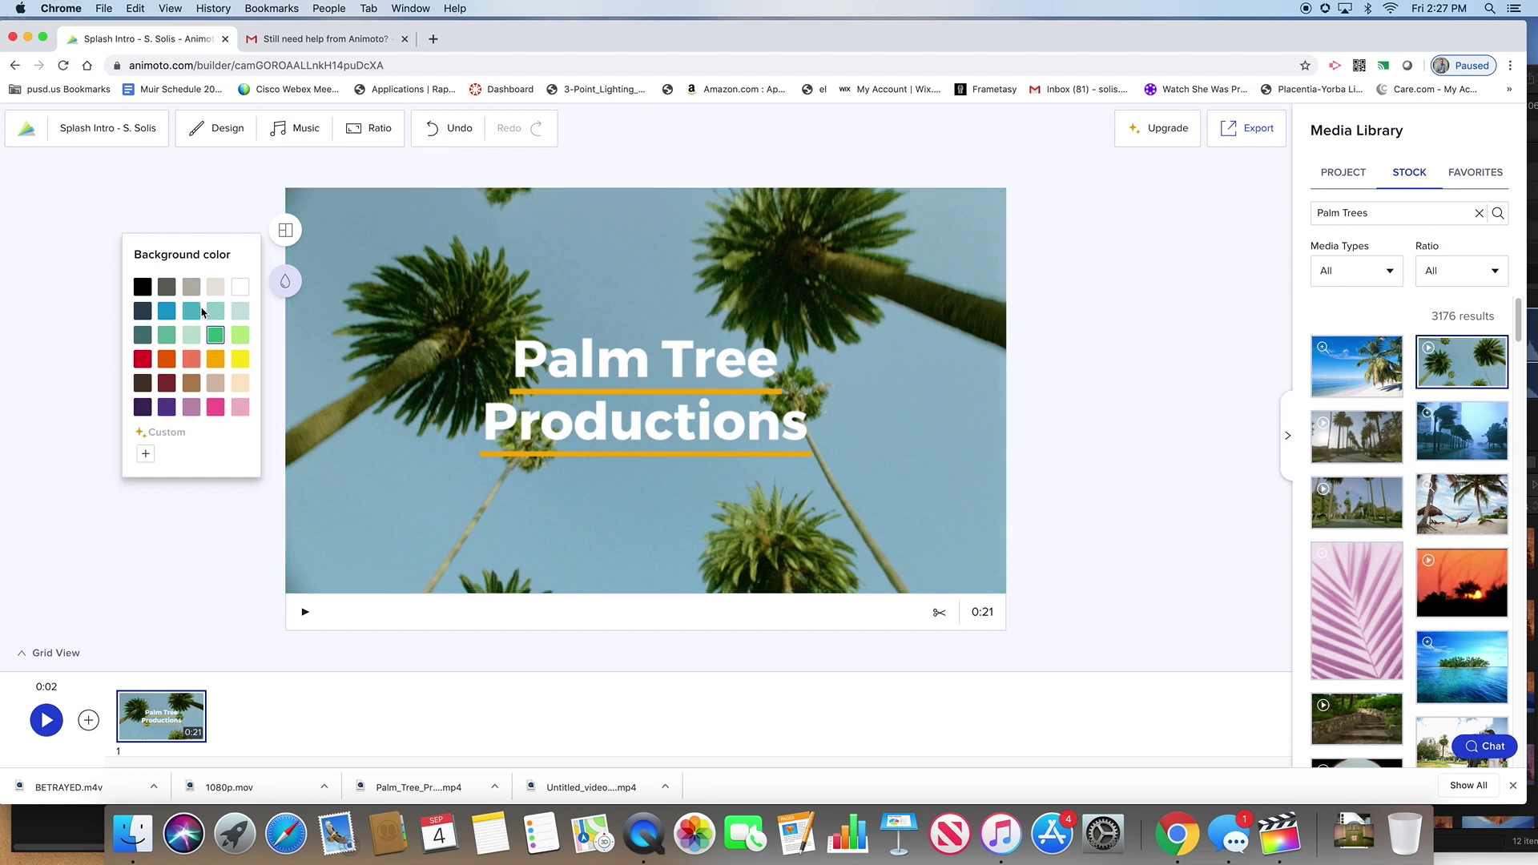
{"action": "left_click", "coordinate": [199, 311]}
Try the inset-frame and split layouts, keep the full-image centred-title layout, and preview the block.
{"action": "left_click", "coordinate": [284, 230]}
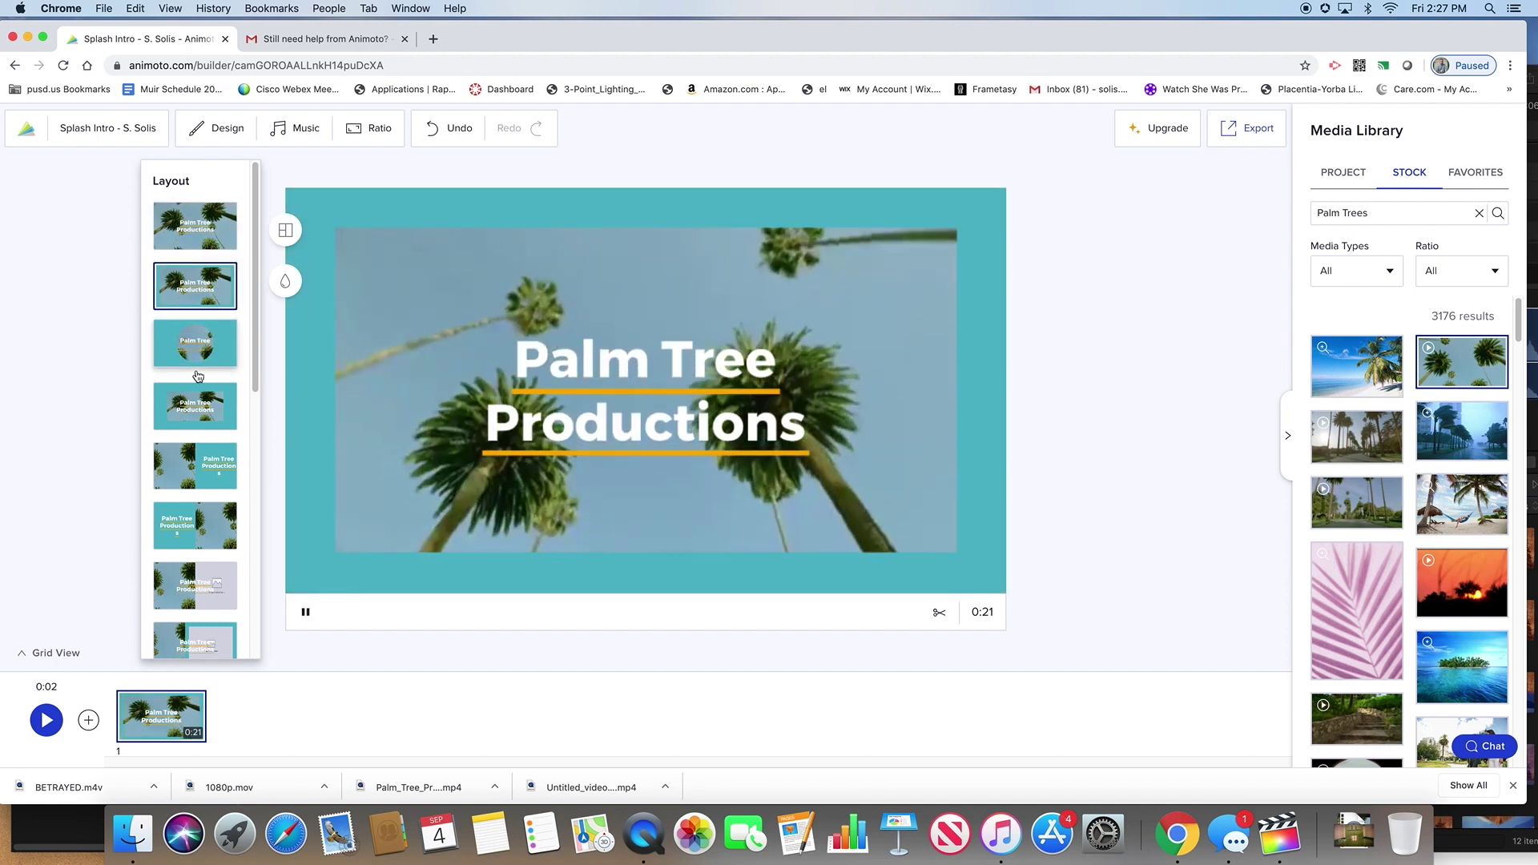
{"action": "left_click", "coordinate": [206, 414]}
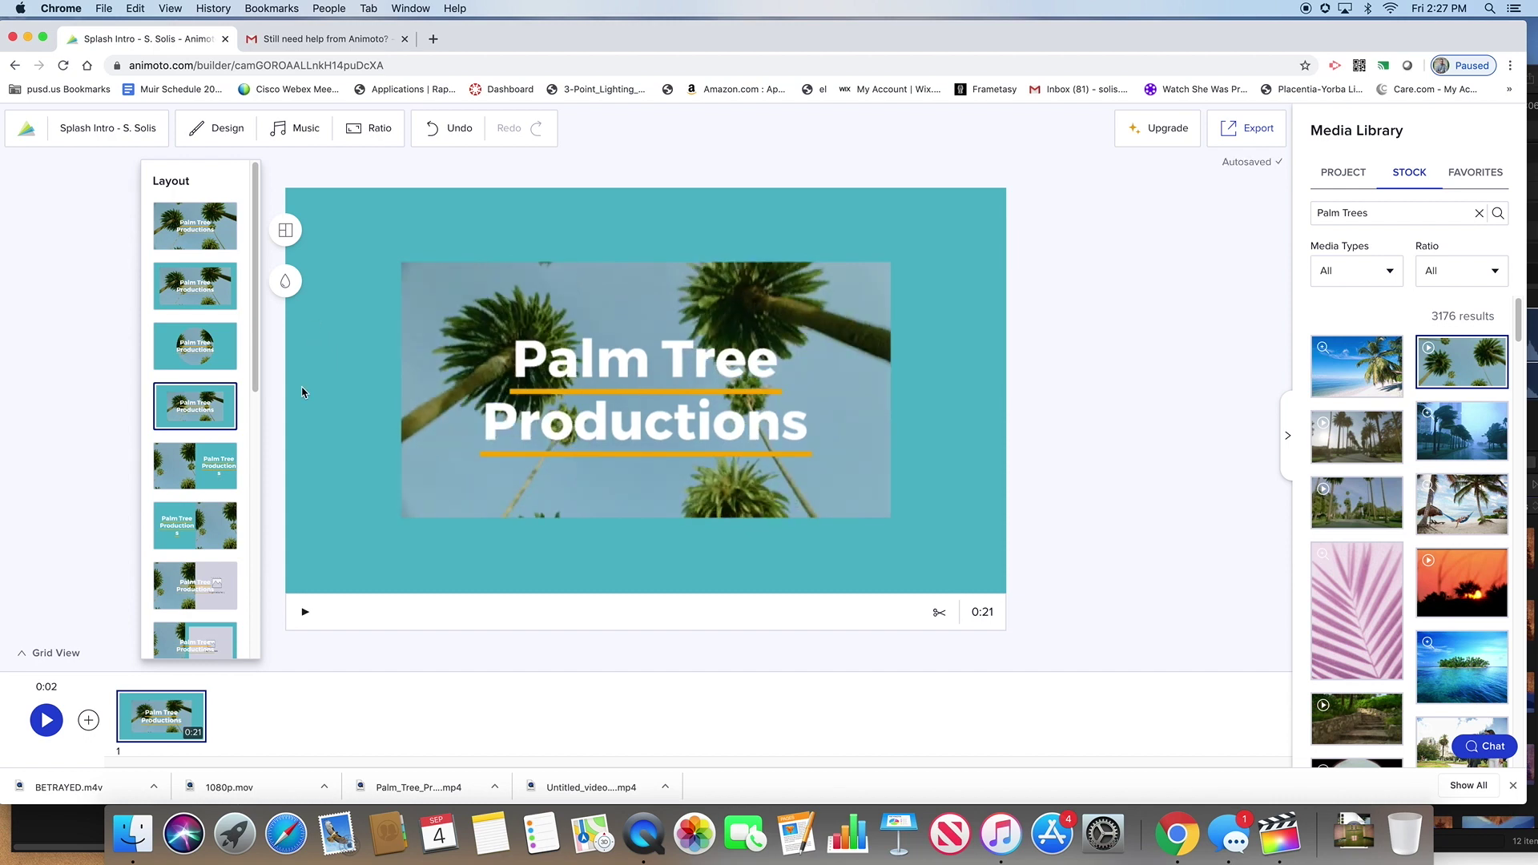
{"action": "left_click", "coordinate": [205, 530]}
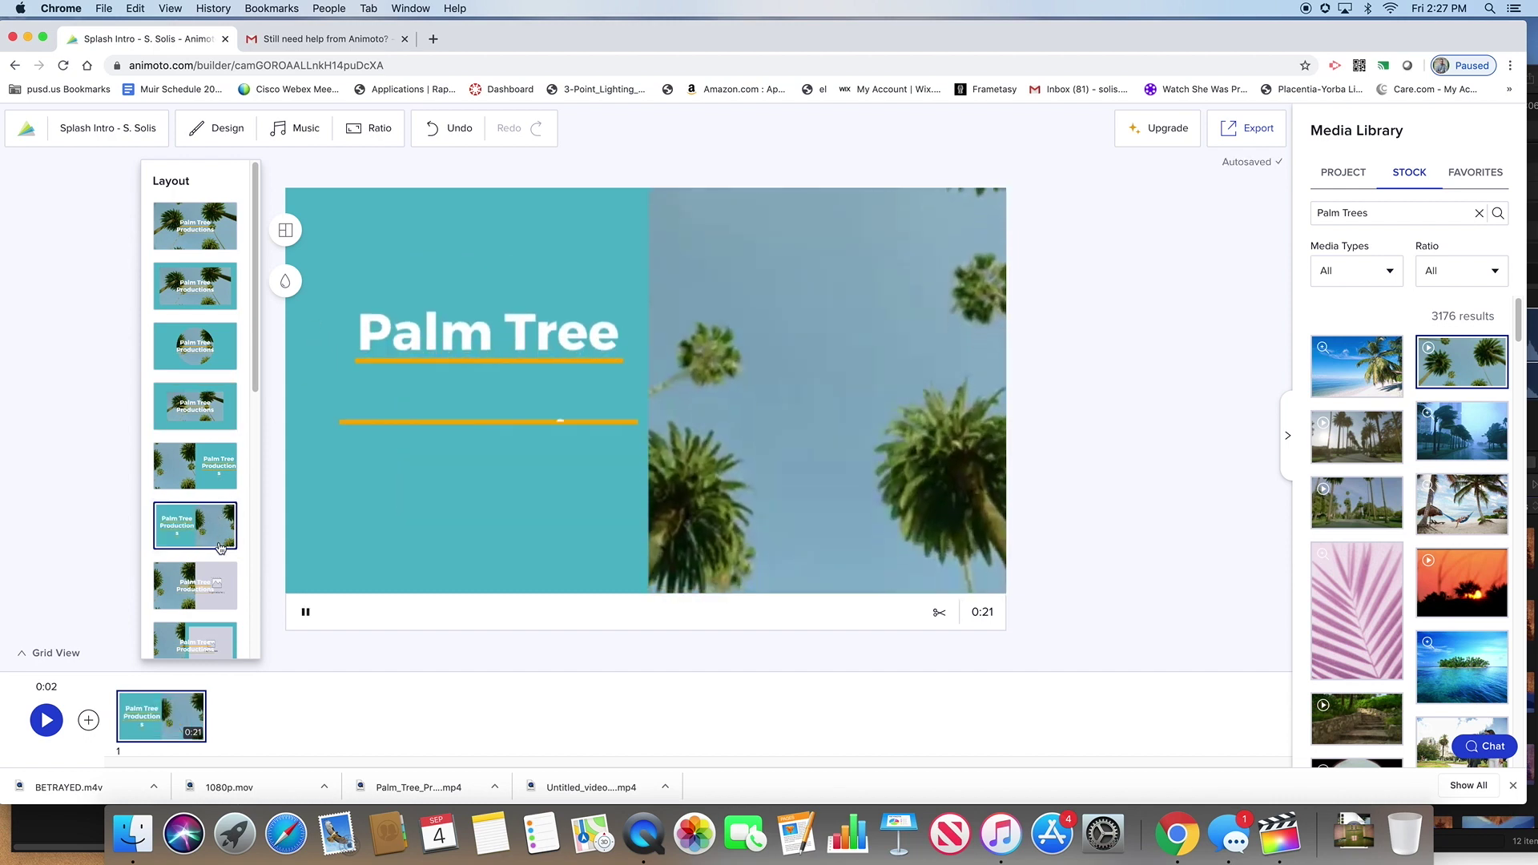
{"action": "left_click", "coordinate": [209, 247]}
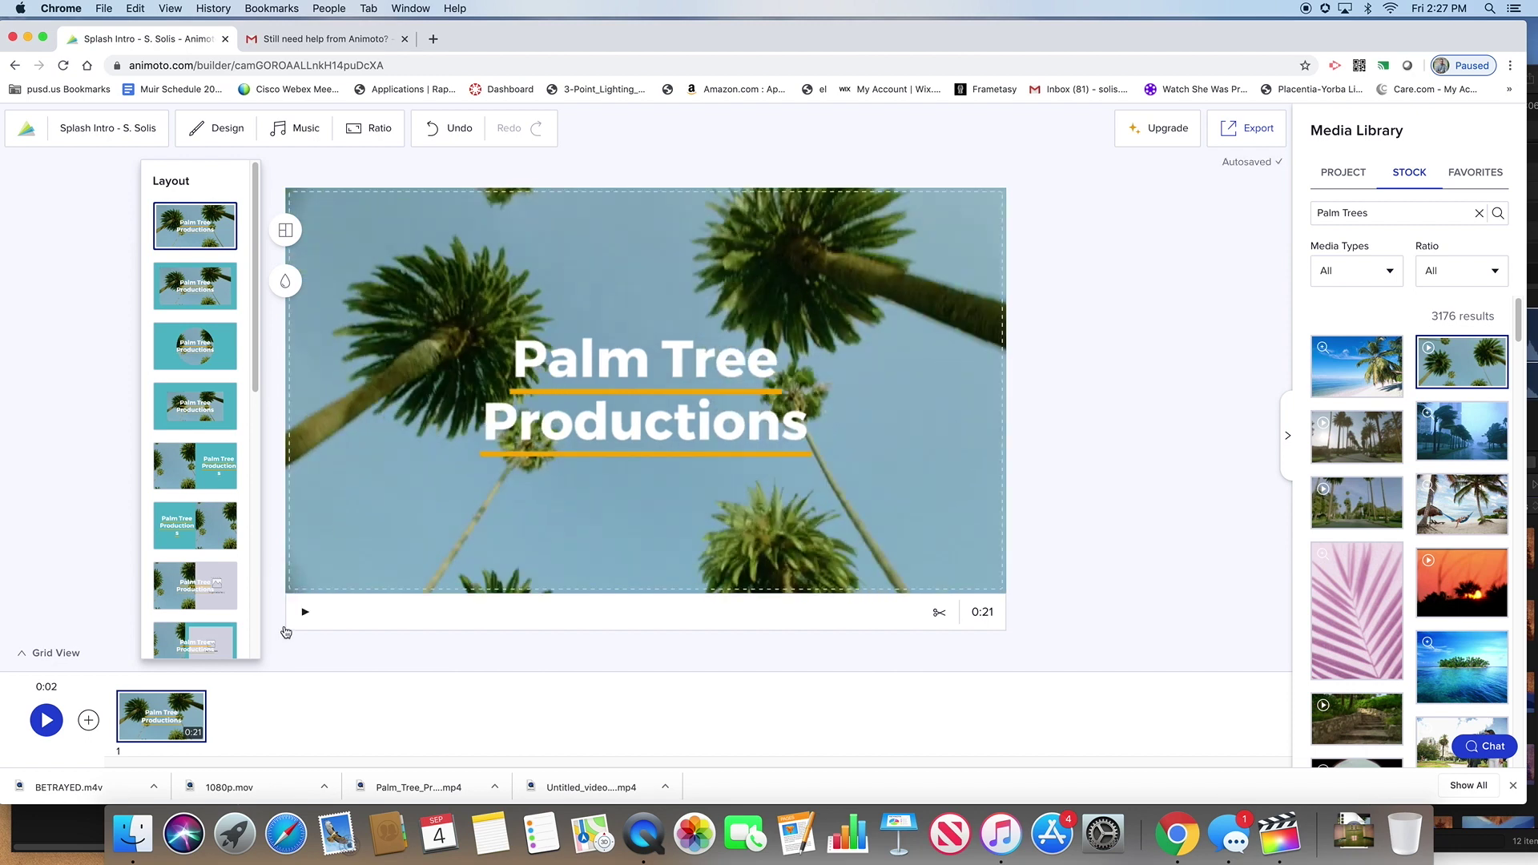
{"action": "left_click", "coordinate": [288, 165]}
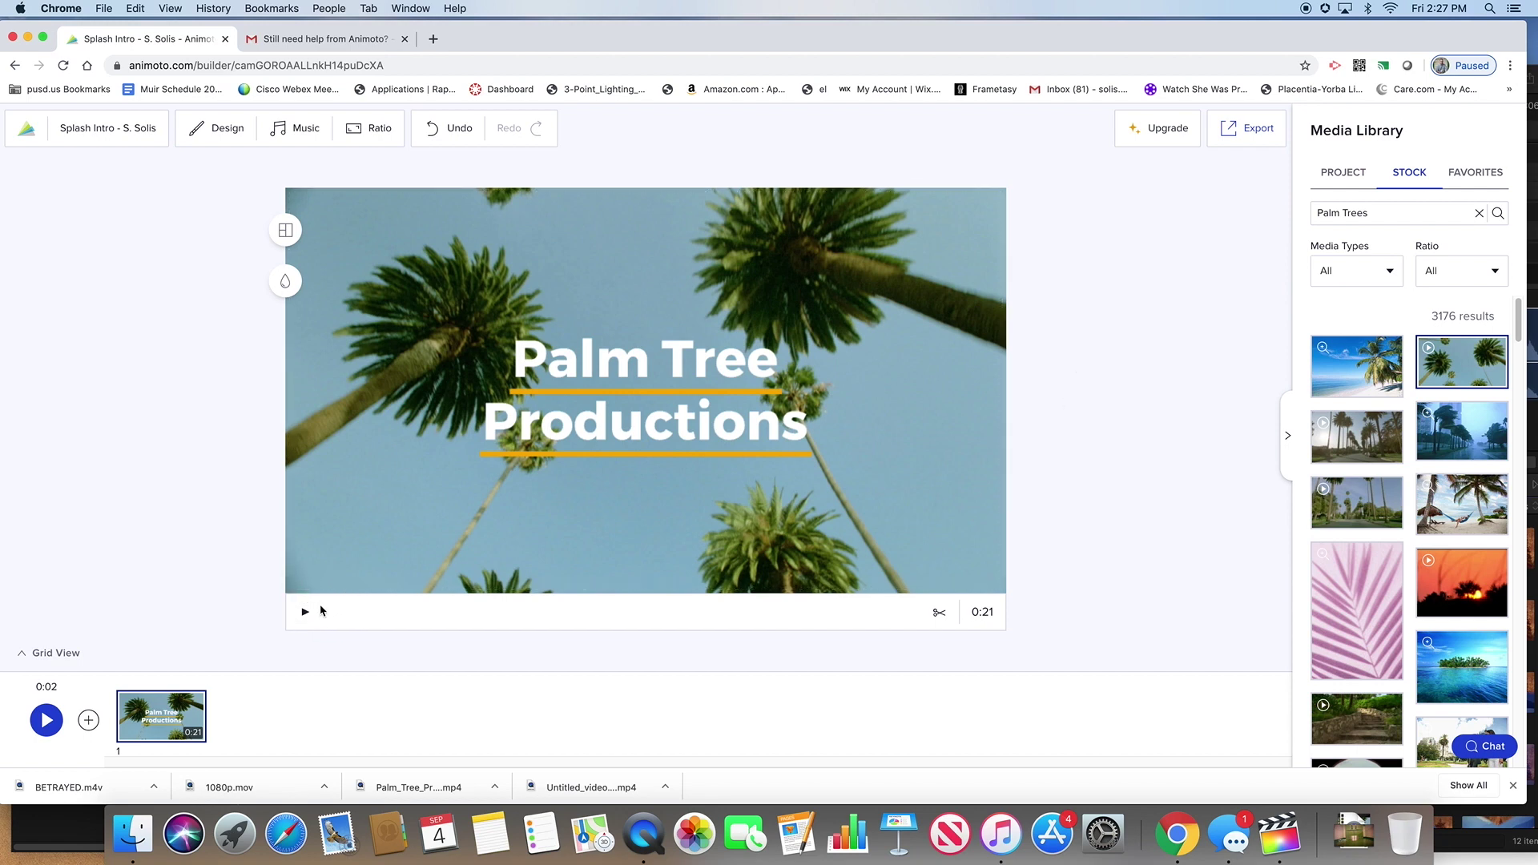
{"action": "left_click", "coordinate": [305, 612]}
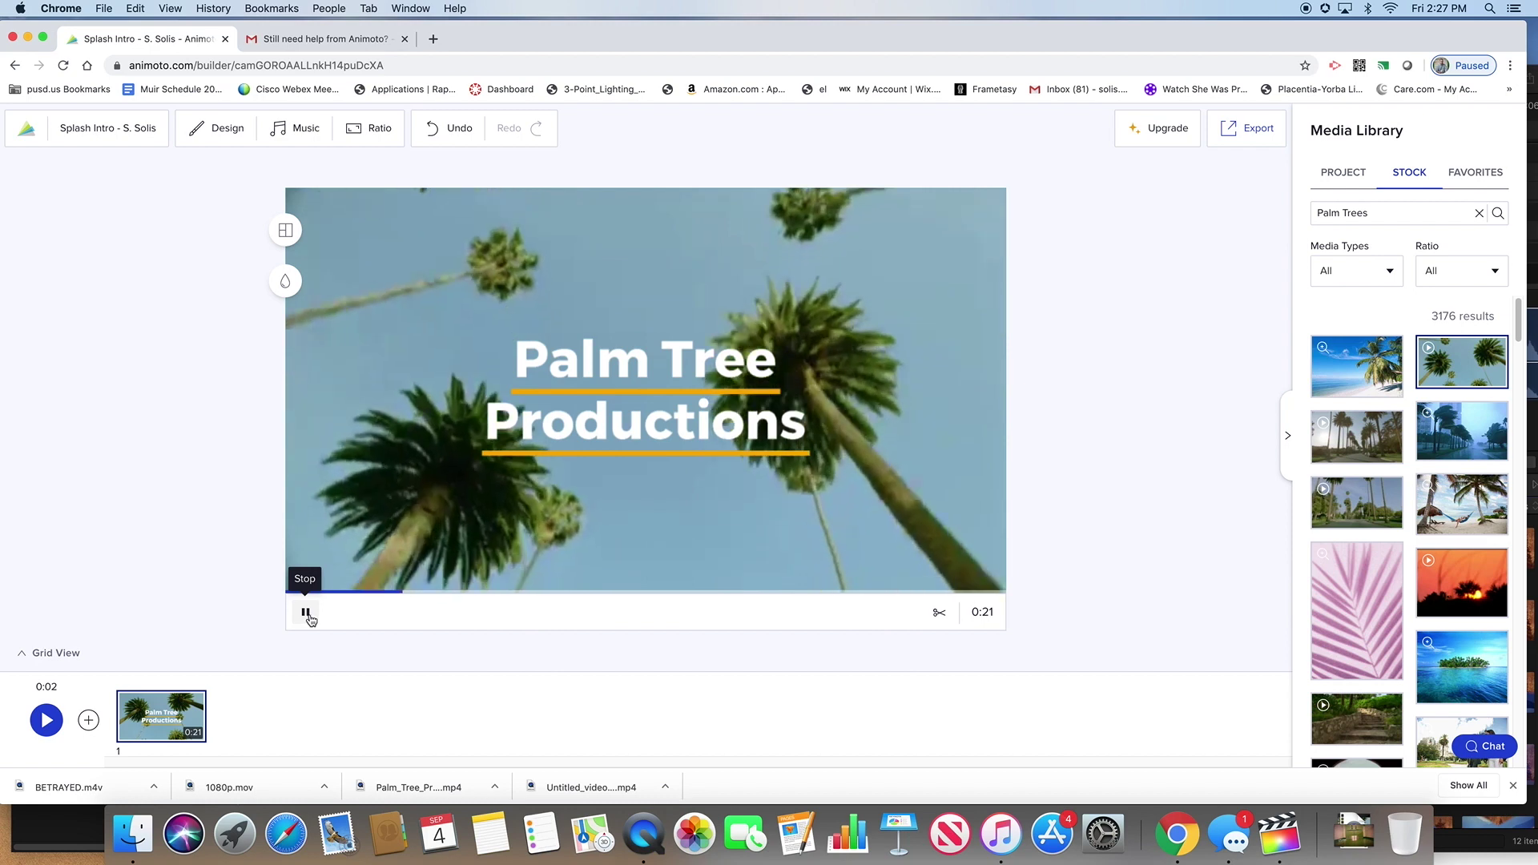
{"action": "left_click", "coordinate": [310, 617]}
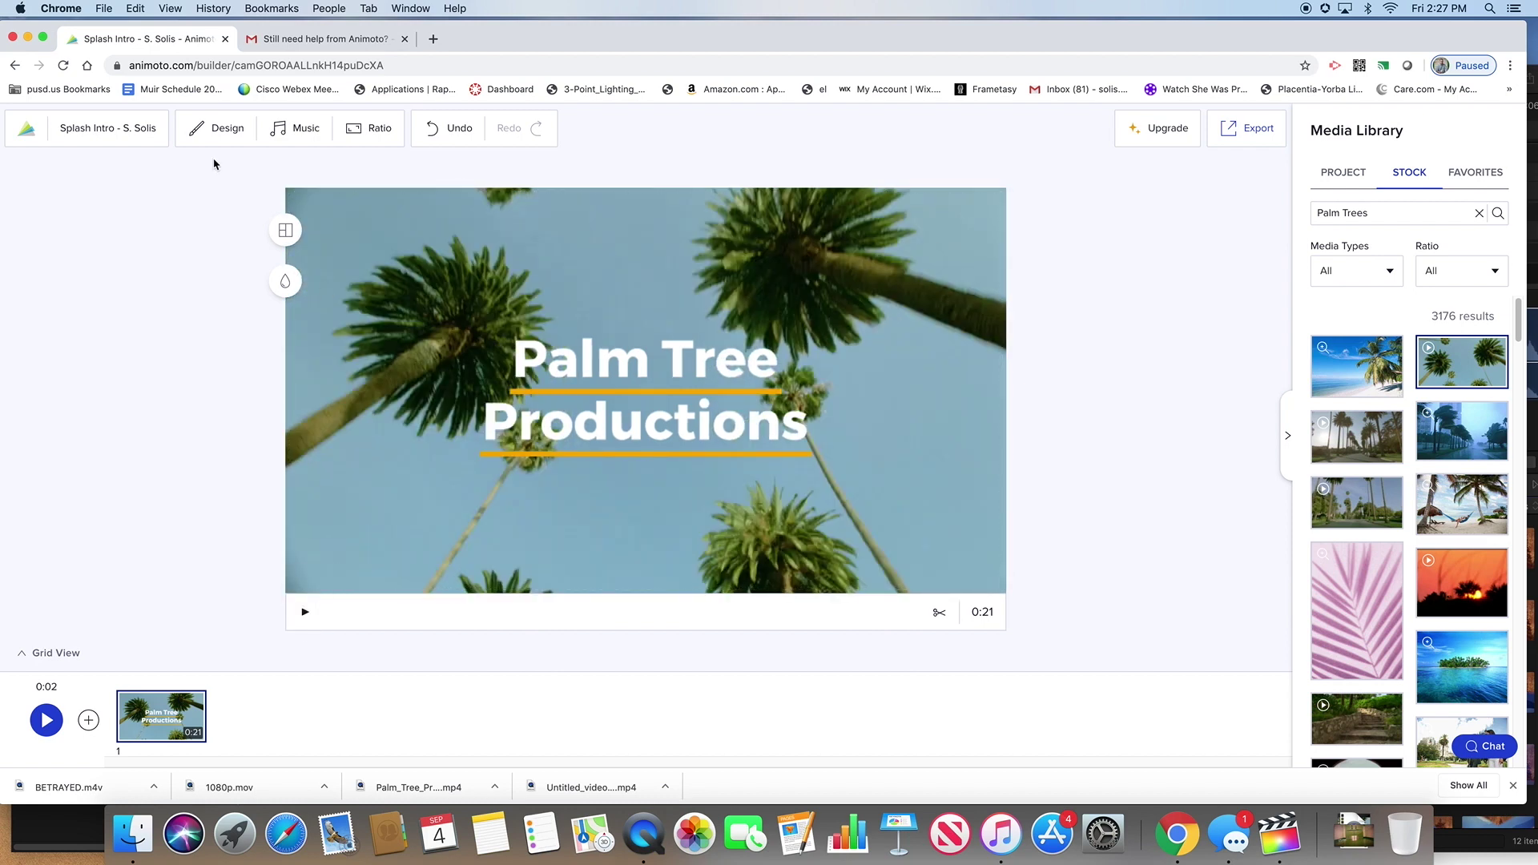
{"action": "left_click", "coordinate": [298, 133]}
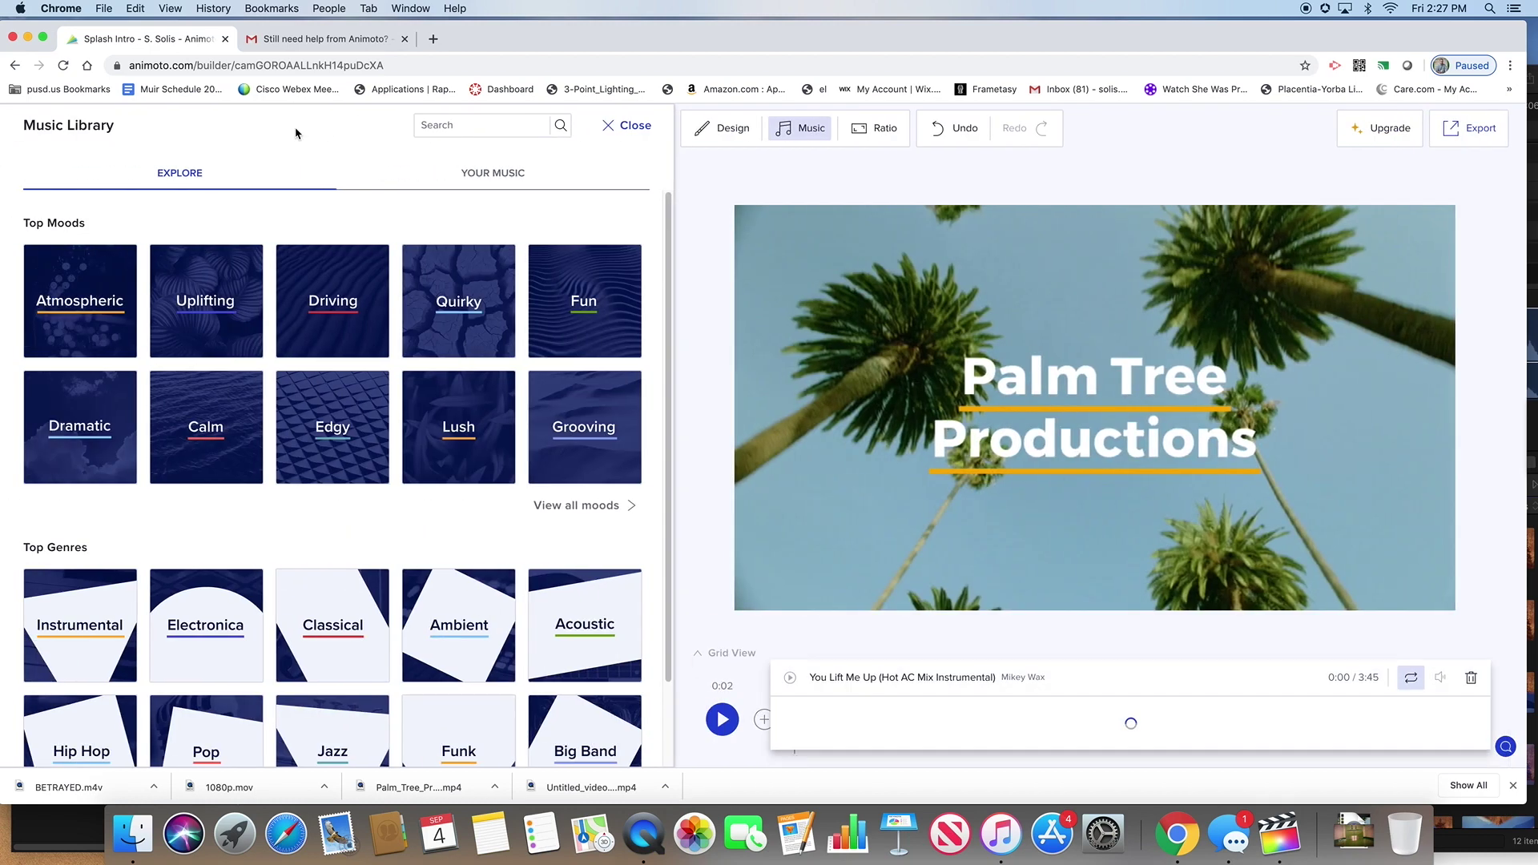
Browse the music library by mood and apply Best Friends (Instrumental) as the soundtrack.
{"action": "left_click", "coordinate": [447, 312]}
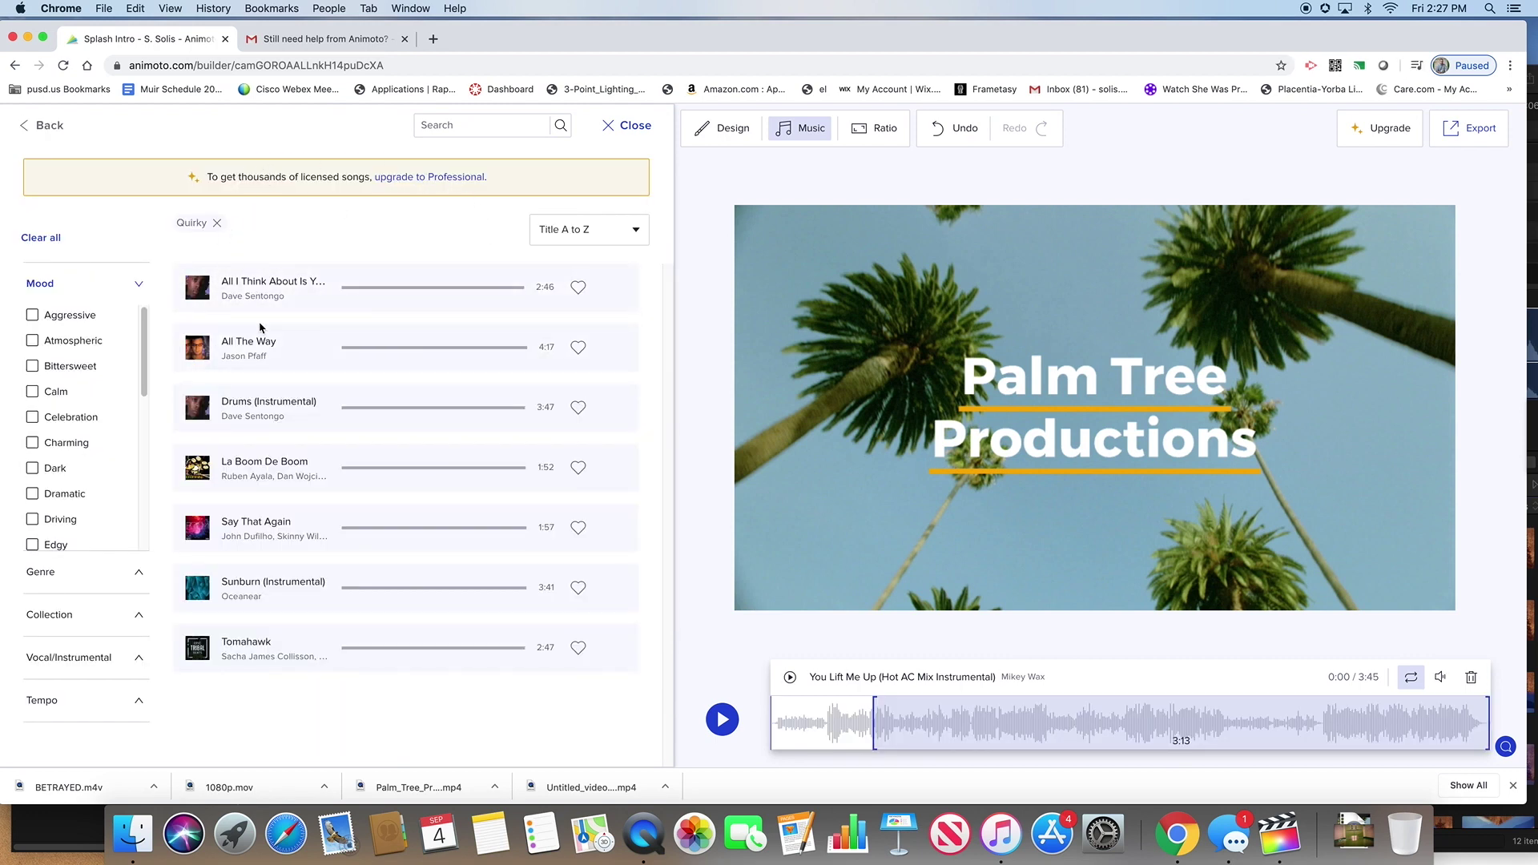
{"action": "mouse_move", "coordinate": [189, 289]}
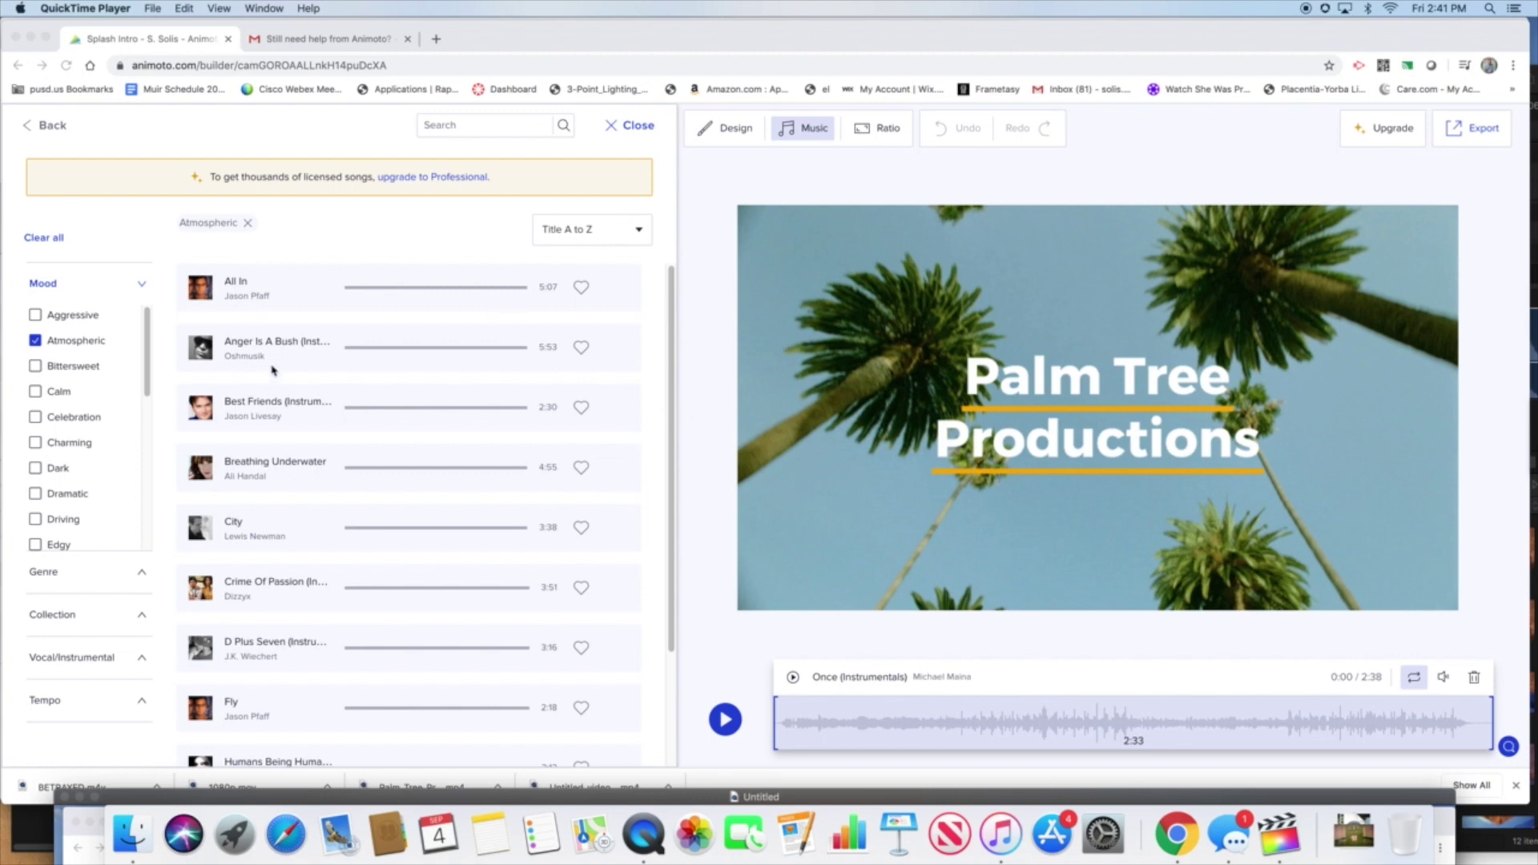
{"action": "left_click", "coordinate": [255, 406]}
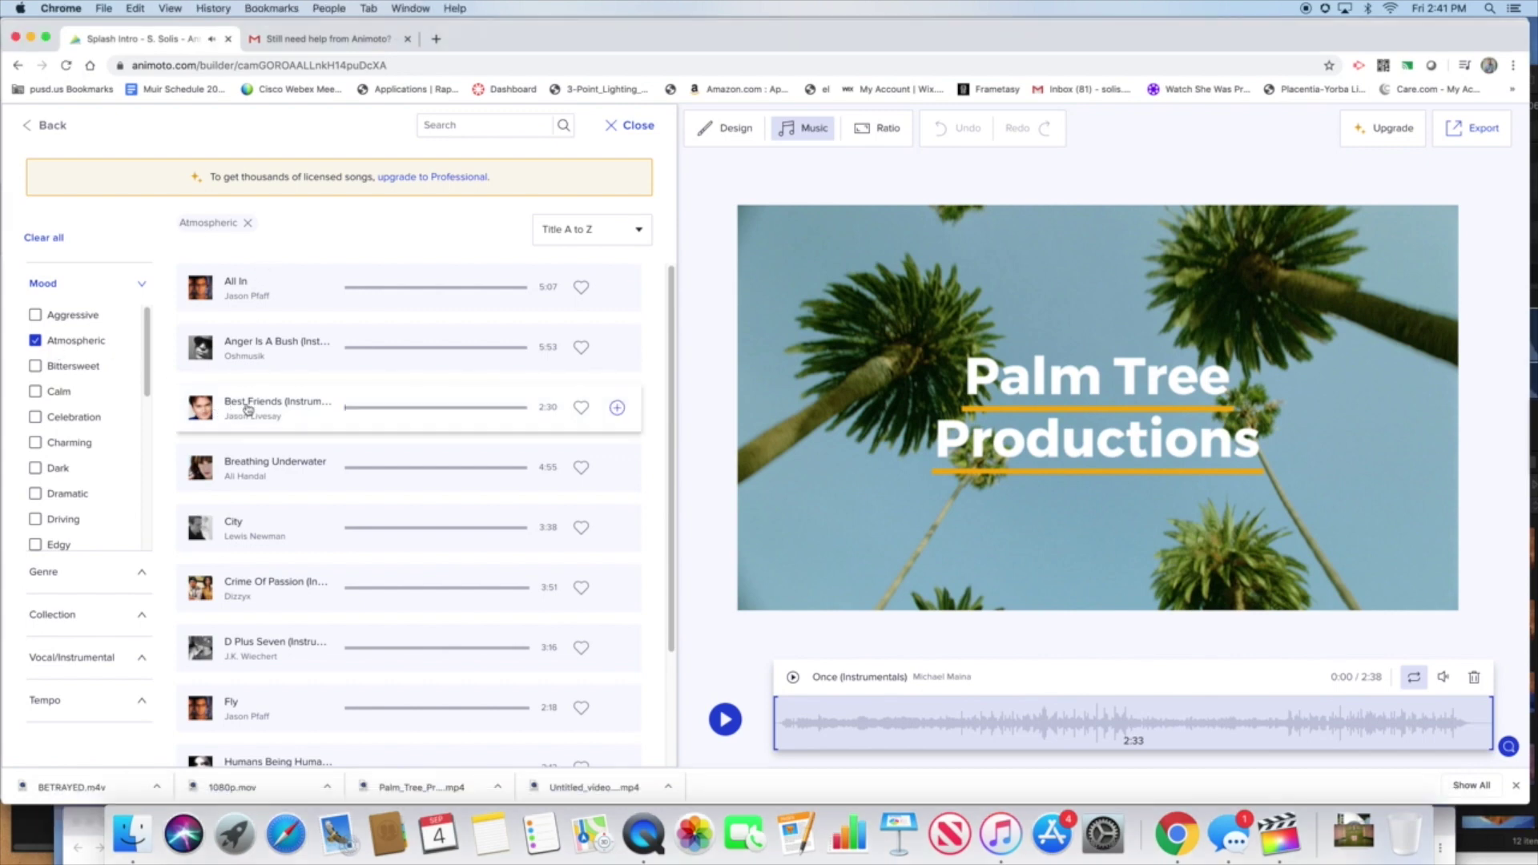
{"action": "left_click", "coordinate": [617, 408]}
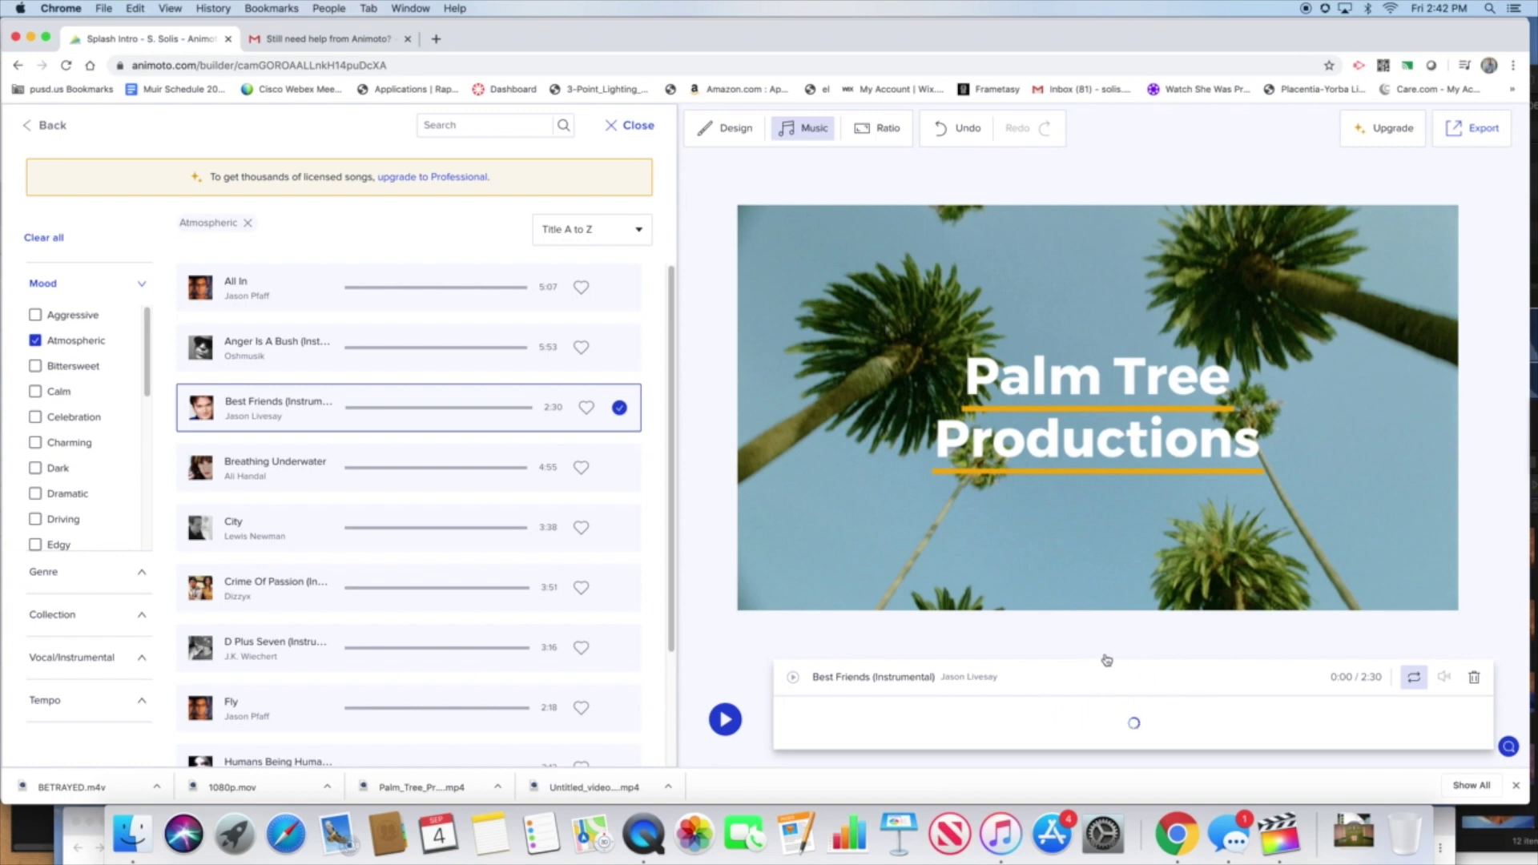
{"action": "left_click", "coordinate": [726, 720]}
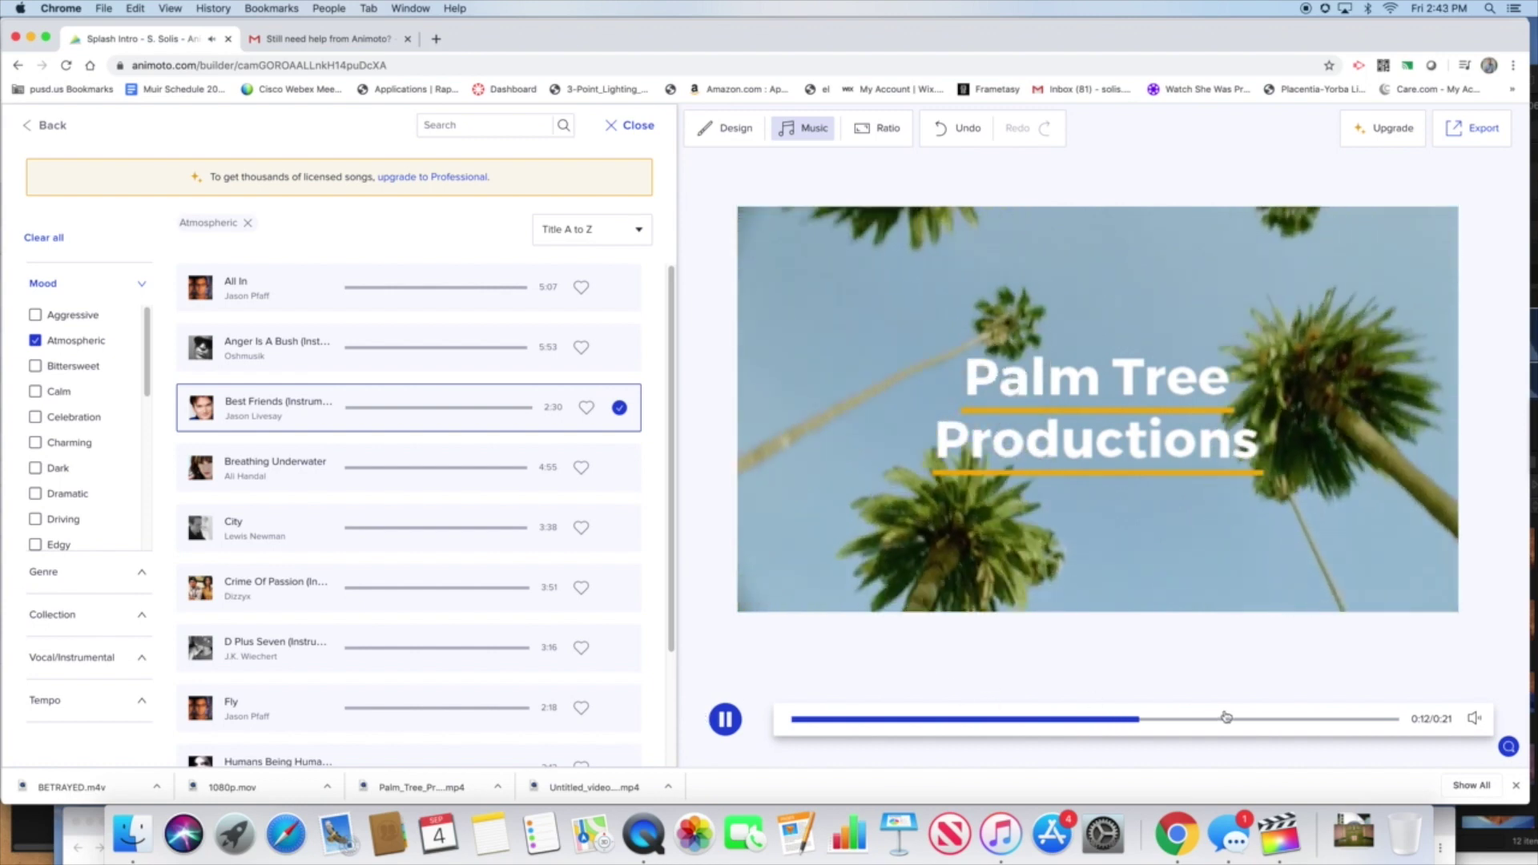
{"action": "left_click", "coordinate": [738, 722]}
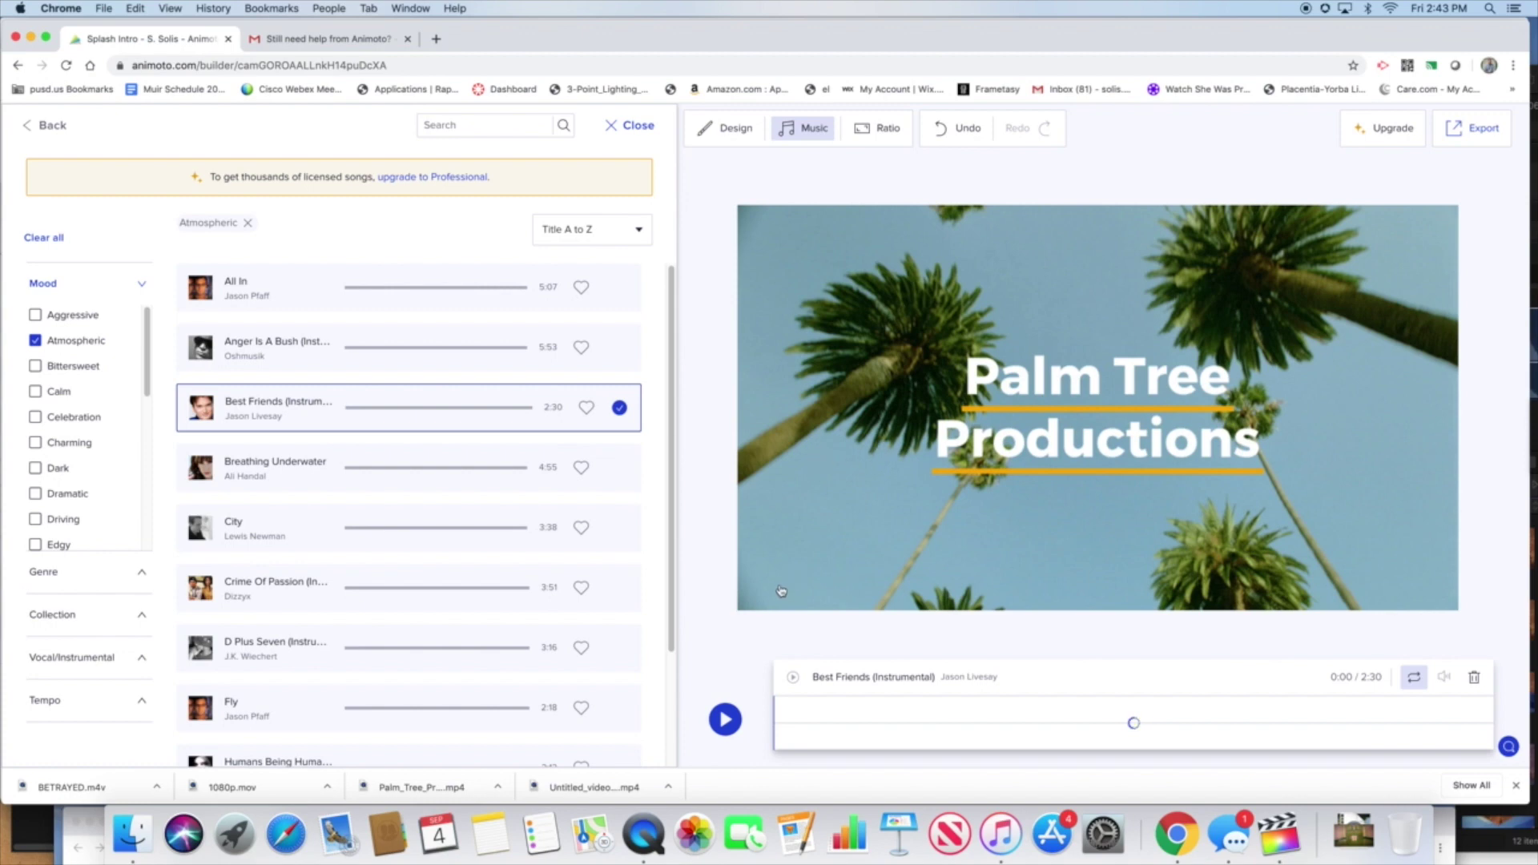
{"action": "left_click", "coordinate": [1464, 133]}
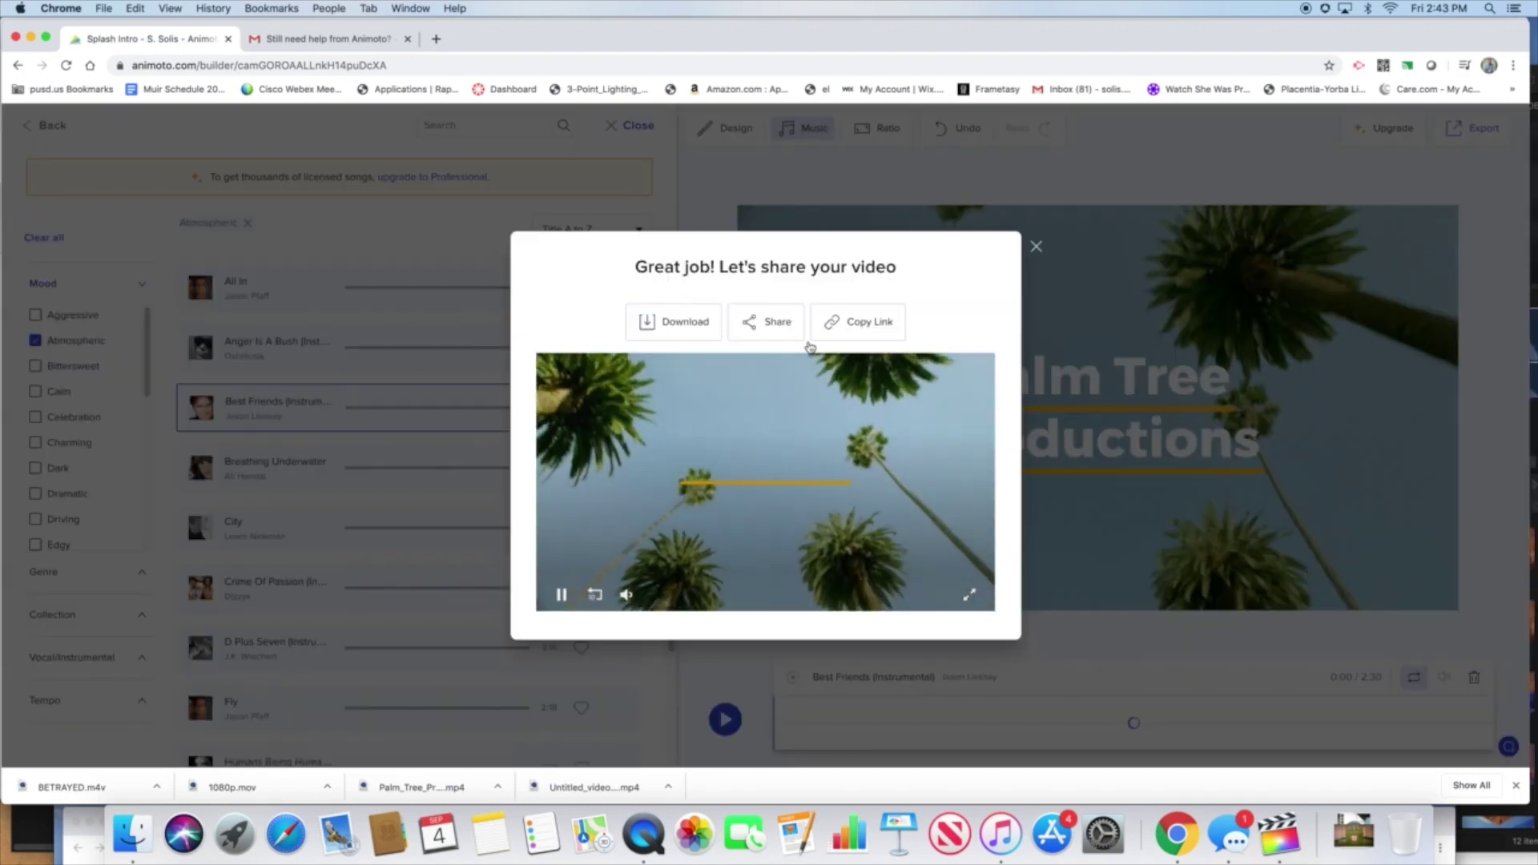
Download the exported video at 360p quality and close the quality window.
{"action": "left_click", "coordinate": [669, 328]}
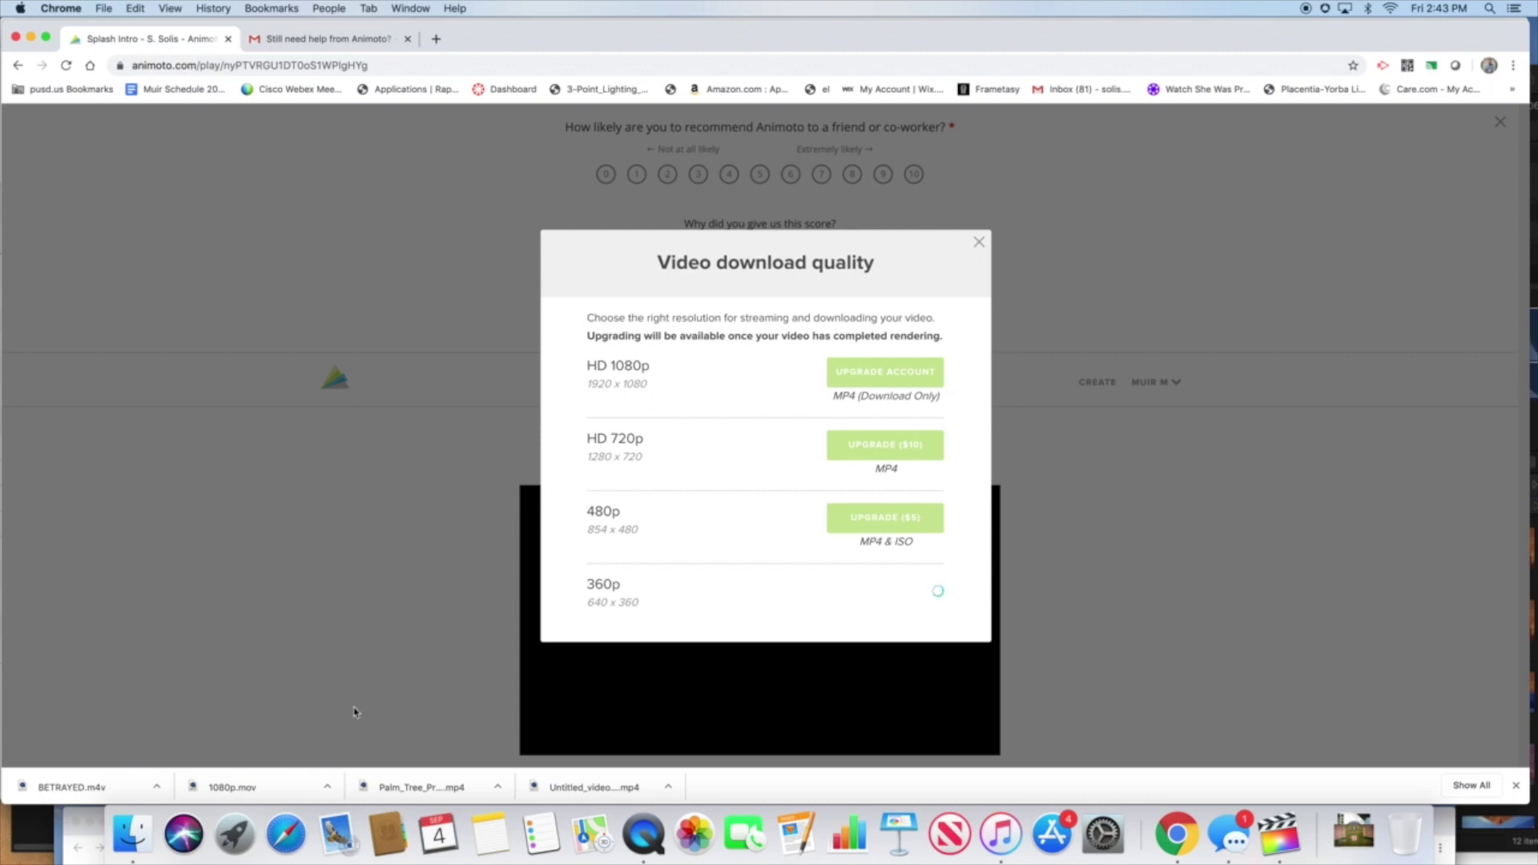
{"action": "left_click", "coordinate": [491, 436]}
Scroll down to the finalizing video on its page and back up.
{"action": "scroll", "coordinate": [787, 568], "scroll_direction": "down", "scroll_amount": 5}
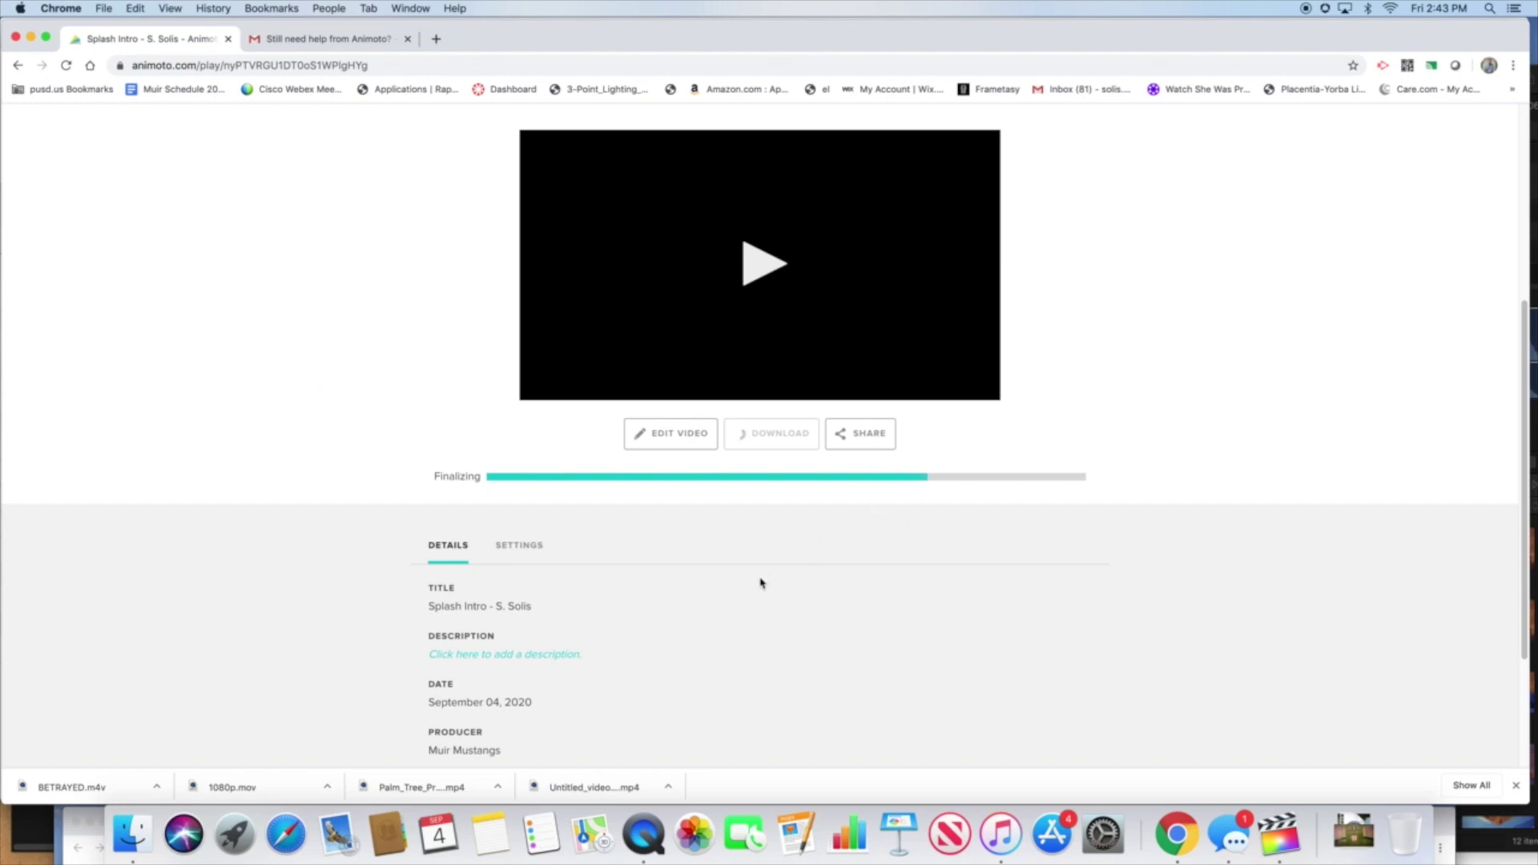
{"action": "scroll", "coordinate": [761, 583], "scroll_direction": "down", "scroll_amount": 2}
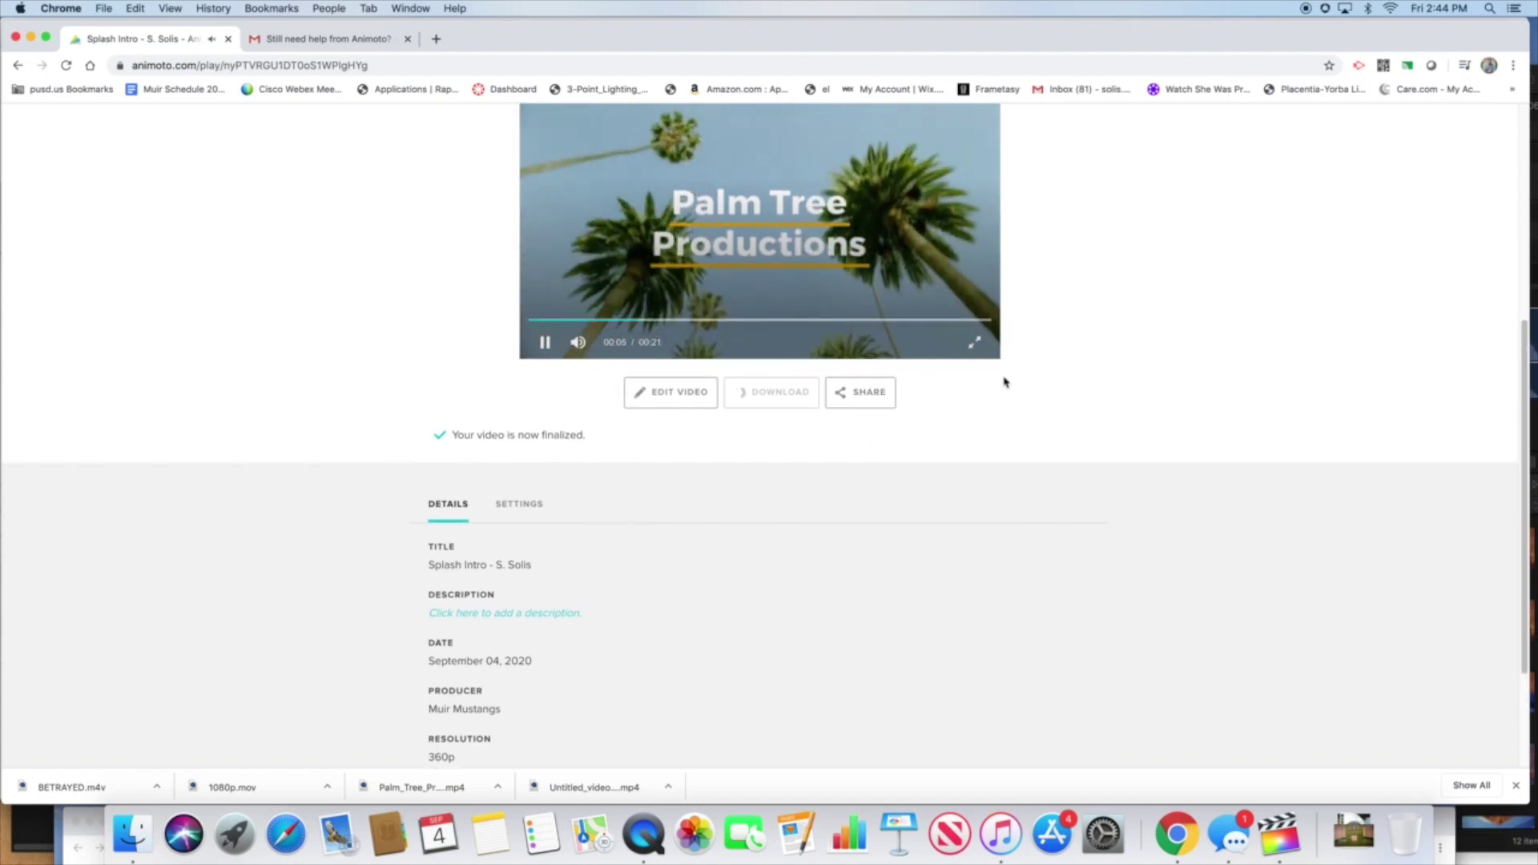
{"action": "scroll", "coordinate": [801, 377], "scroll_direction": "up", "scroll_amount": 3}
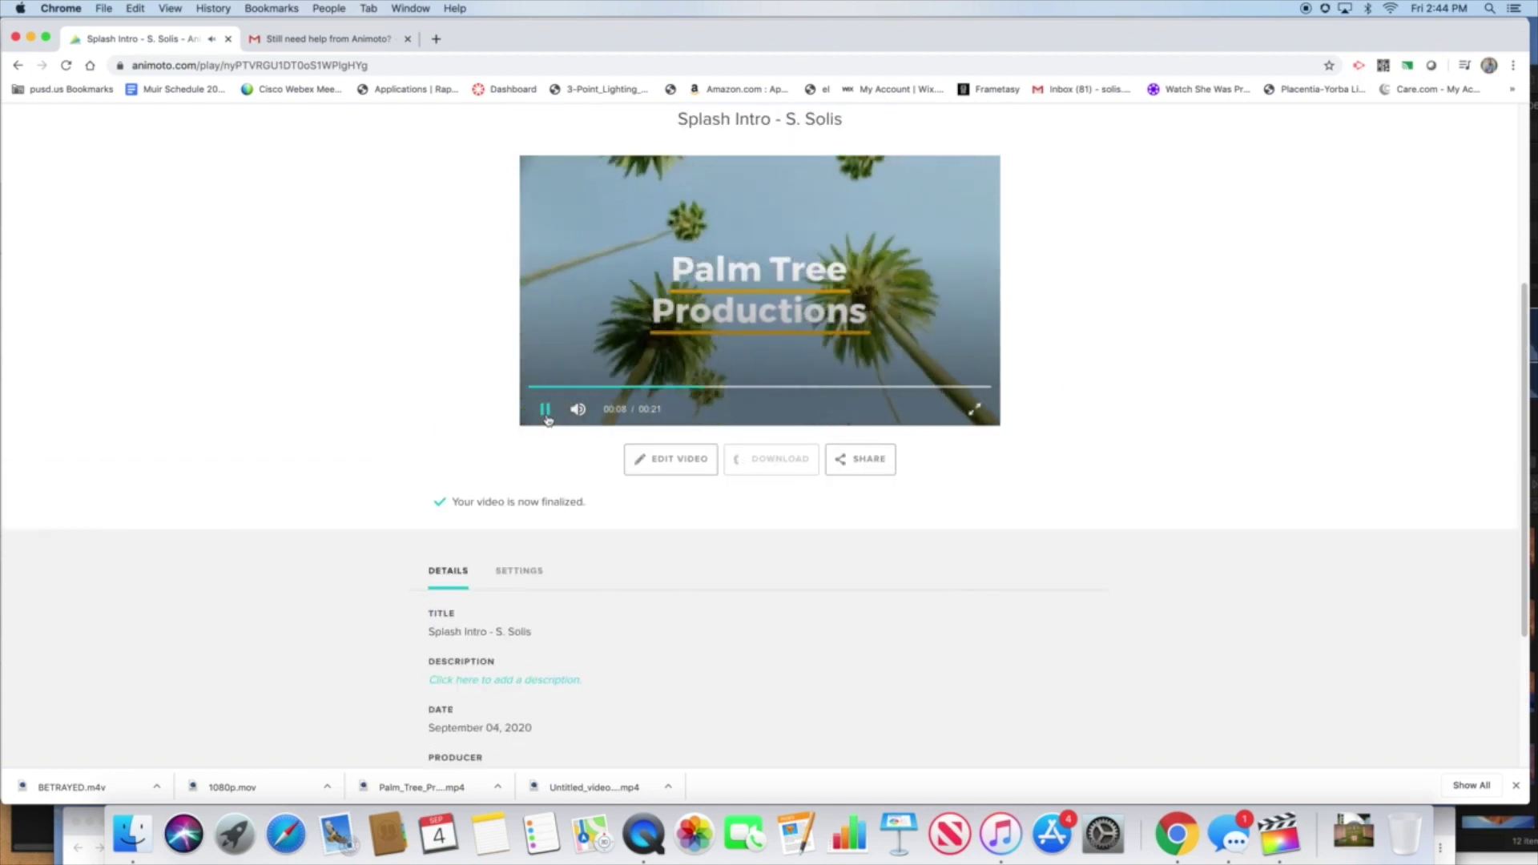